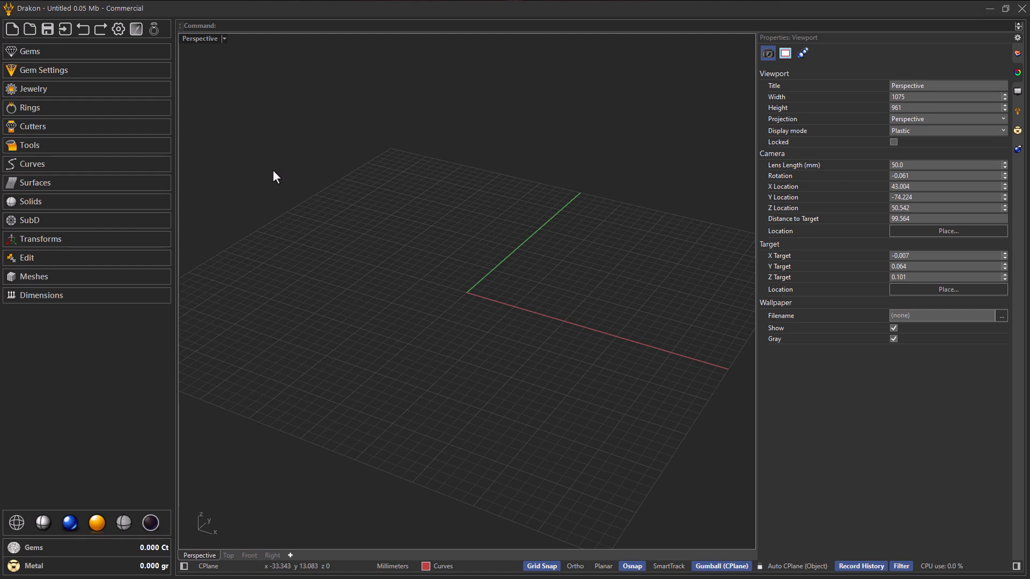
Step: Create a parametric signet ring and turn off its Smooth Table option for a flat top
click(127, 107)
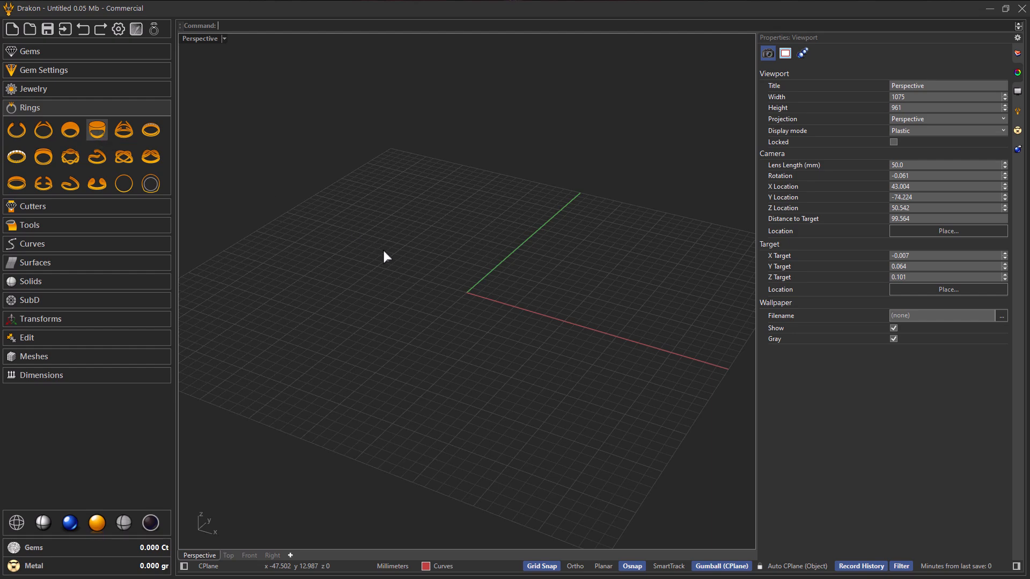
right_drag(546, 324, 596, 345)
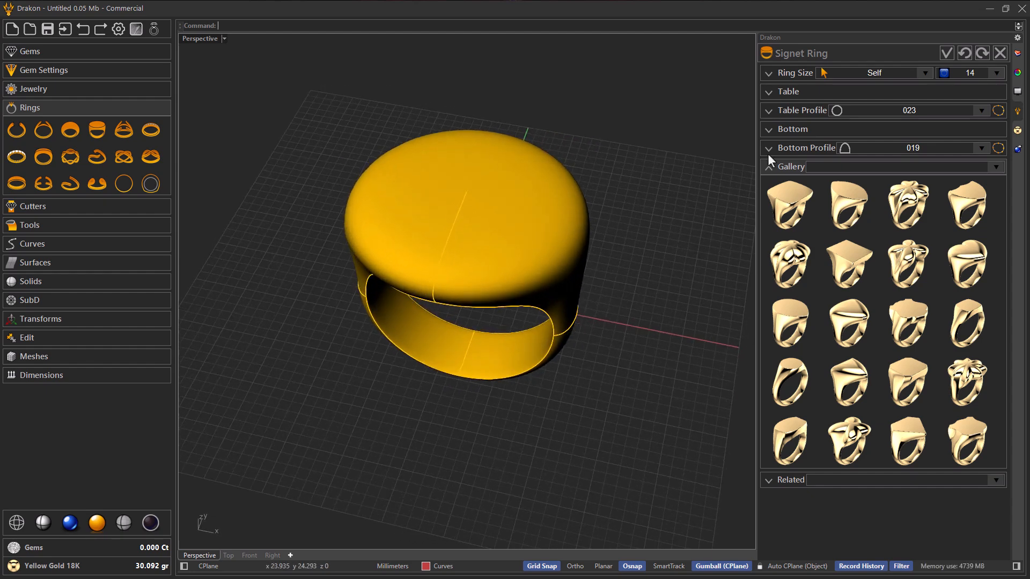
click(804, 95)
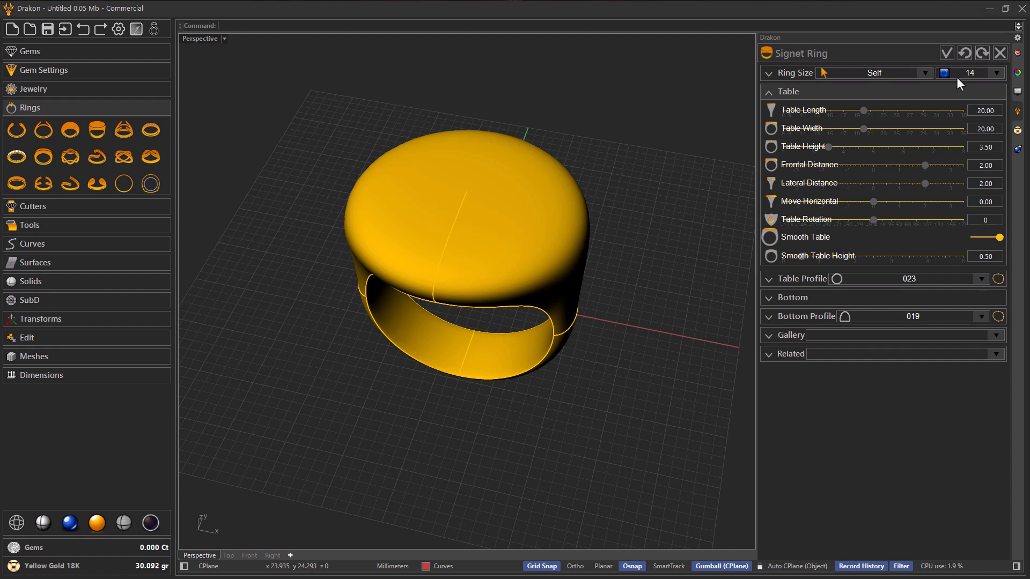
click(798, 73)
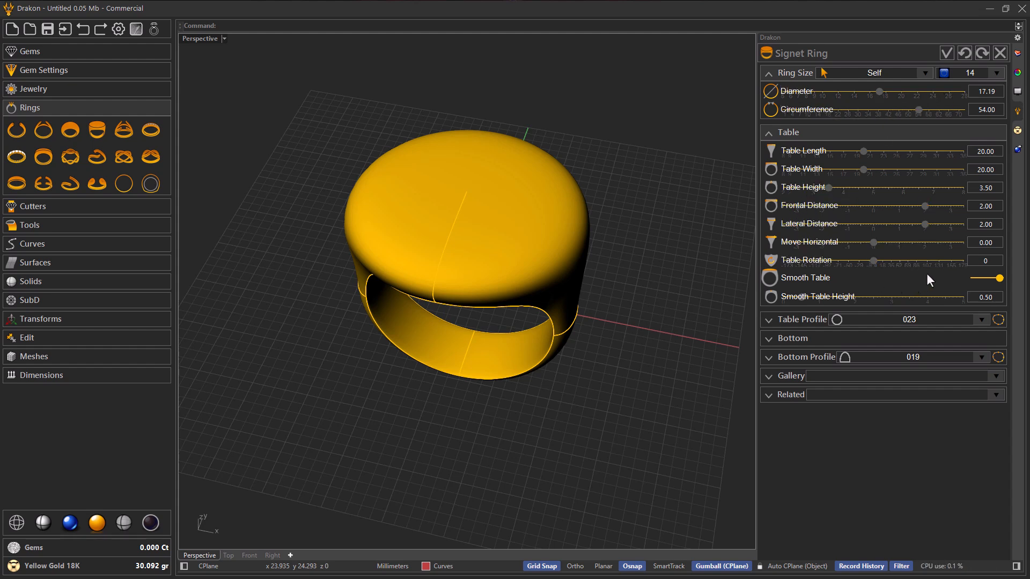
click(977, 278)
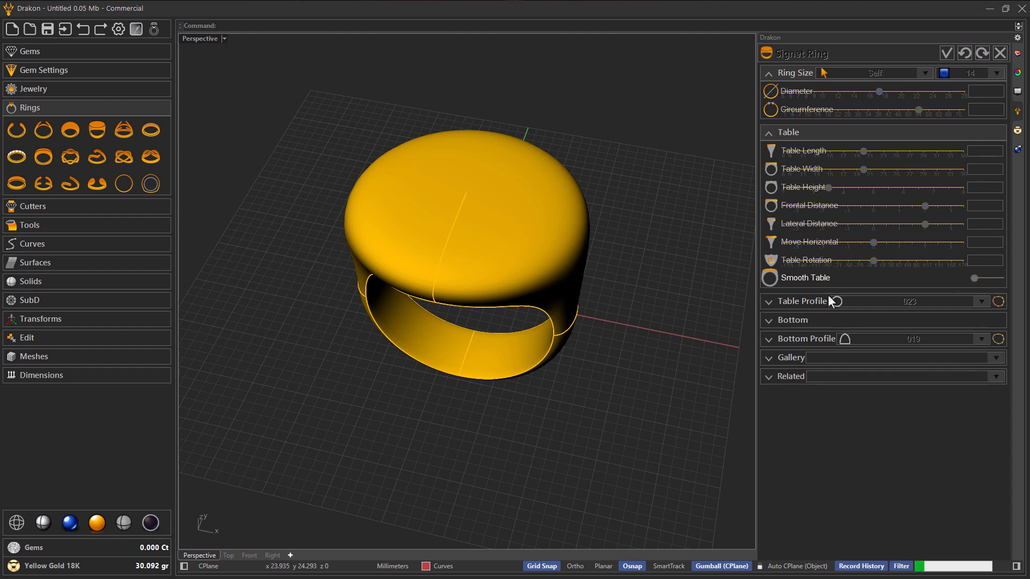
right_drag(627, 319, 593, 284)
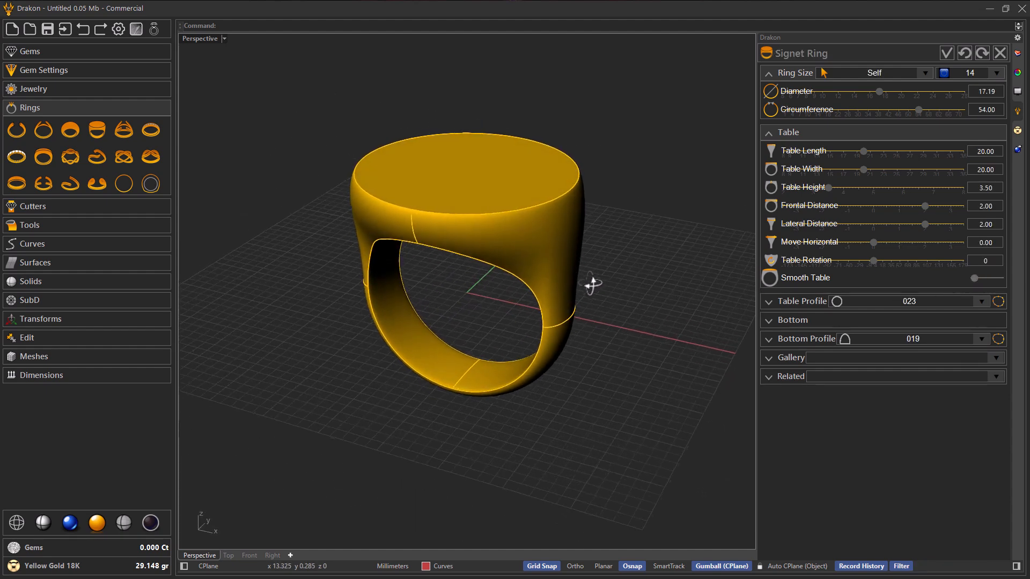
Step: Set the signet ring's table width and table length to 15 mm and its table height to 2.5 mm
click(829, 170)
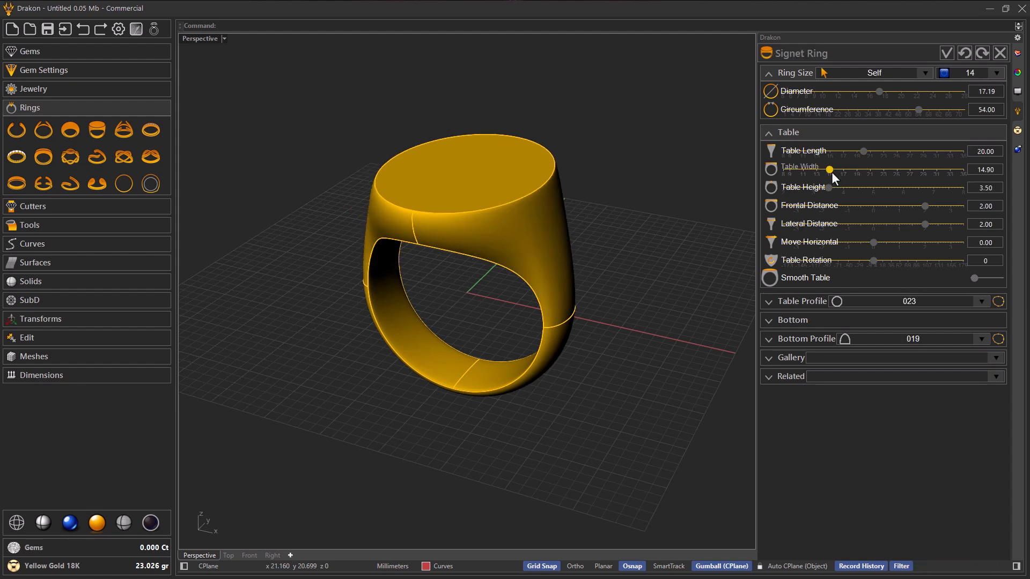
scroll(832, 171, up, 1)
click(829, 151)
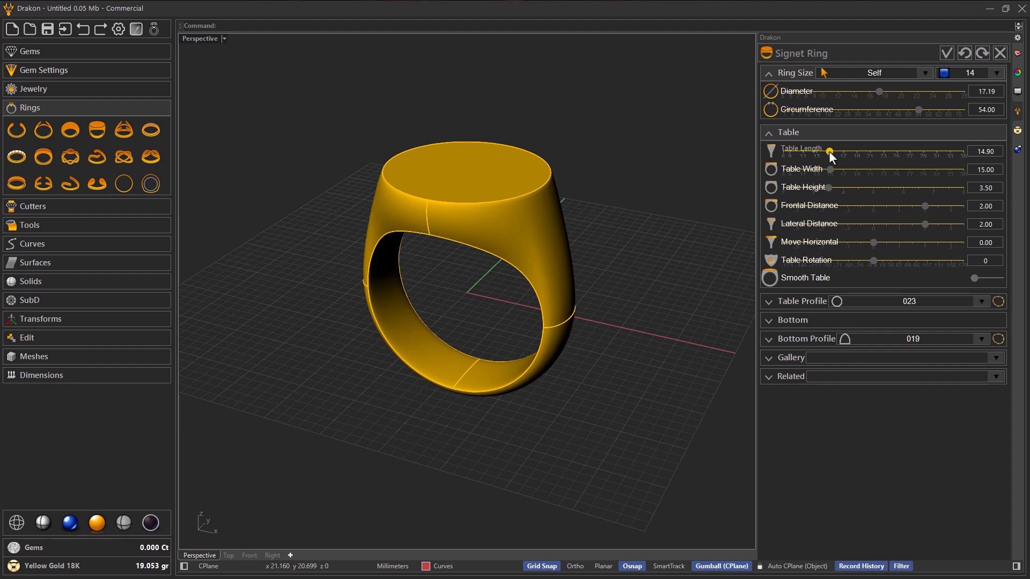
right_drag(547, 231, 468, 230)
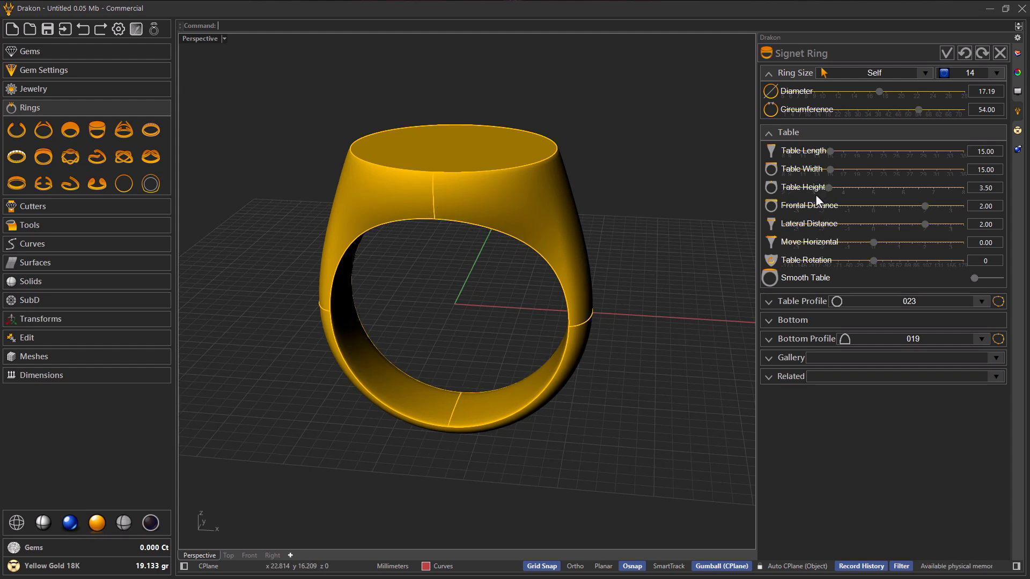
click(799, 188)
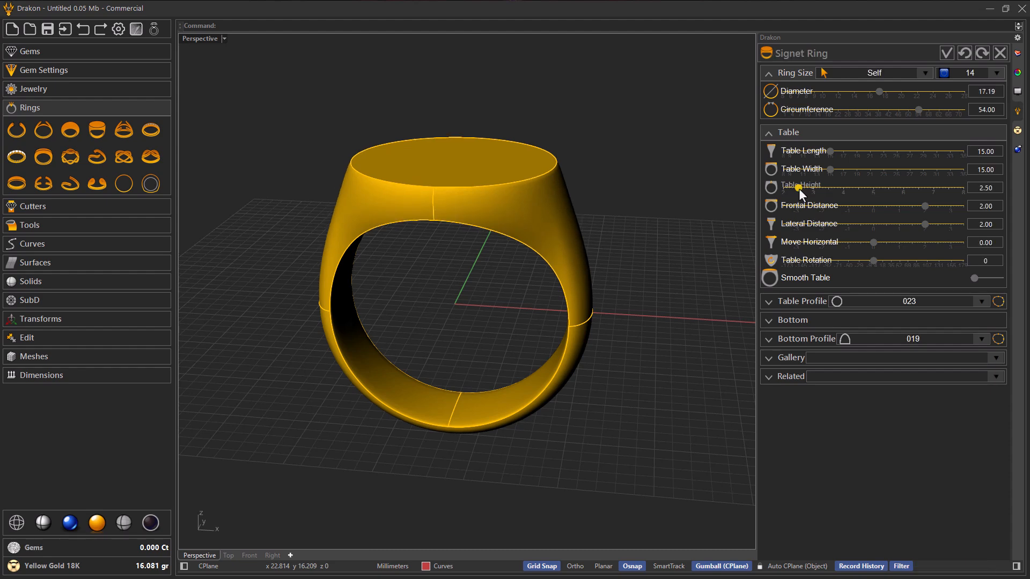
right_drag(574, 239, 598, 303)
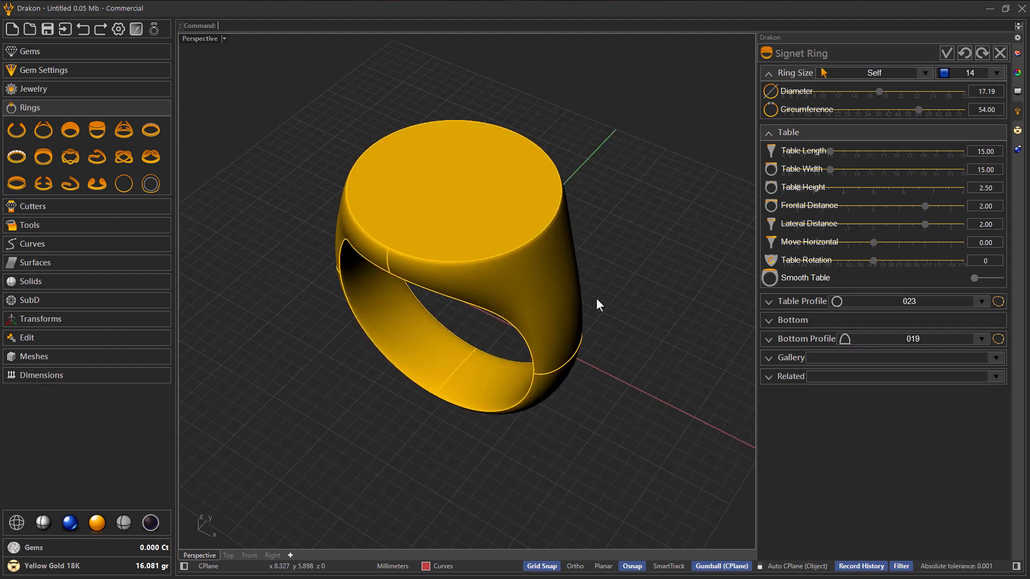
Step: Set both the side width and the bottom width of the signet ring's band to 4.5 mm
click(788, 320)
right_drag(680, 356, 573, 302)
right_drag(537, 363, 531, 324)
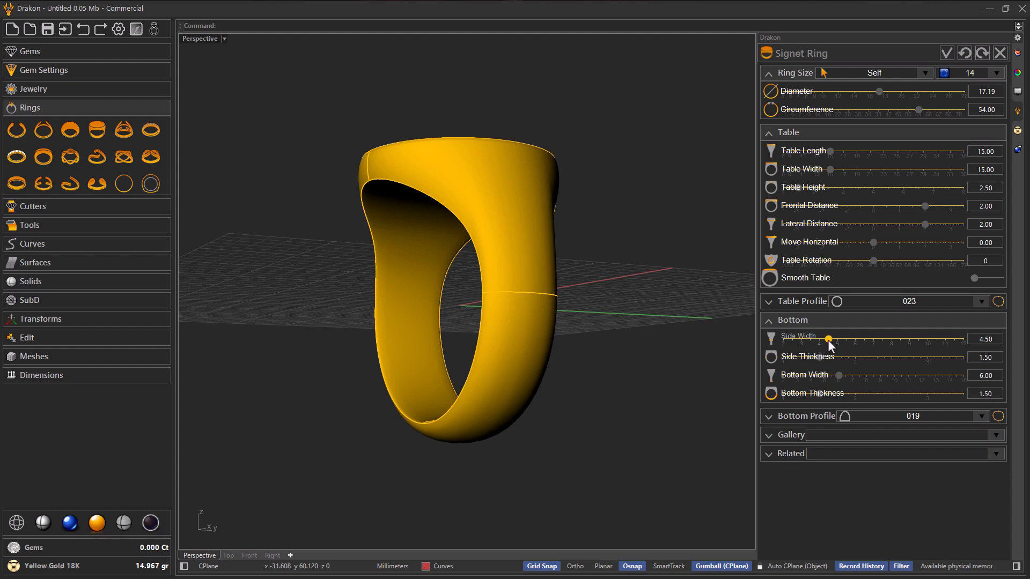
click(828, 340)
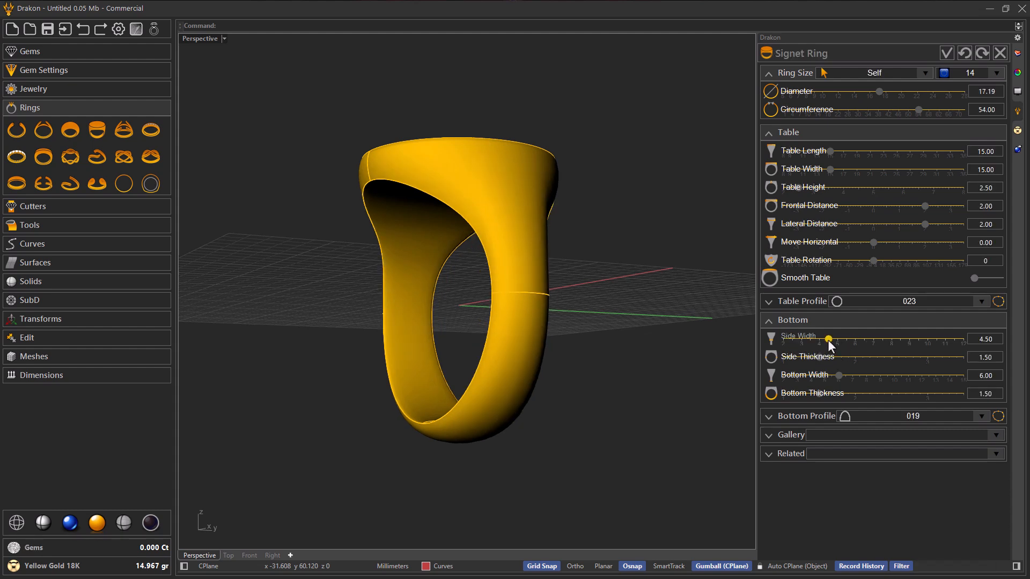
click(817, 376)
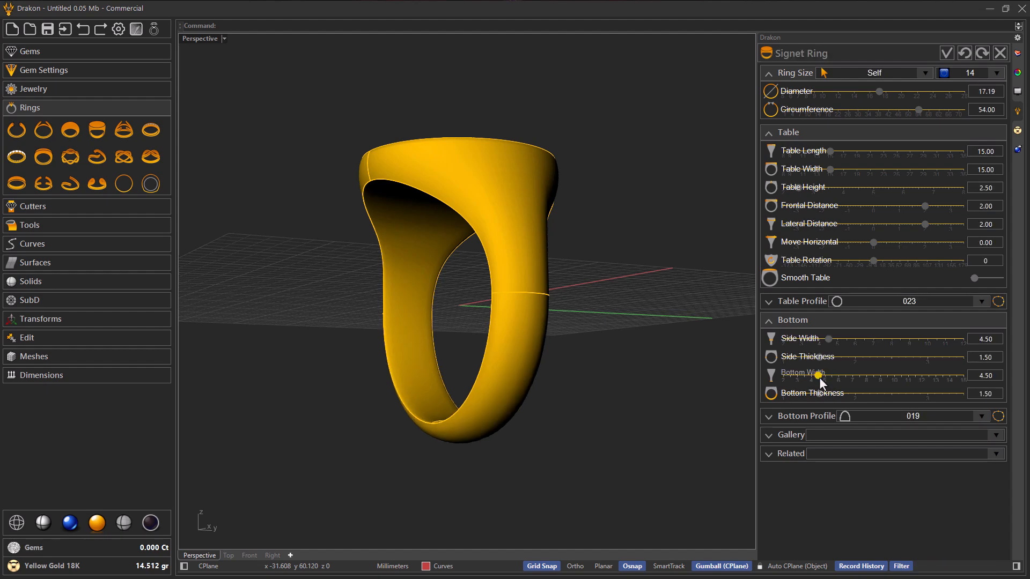
right_drag(565, 354, 503, 359)
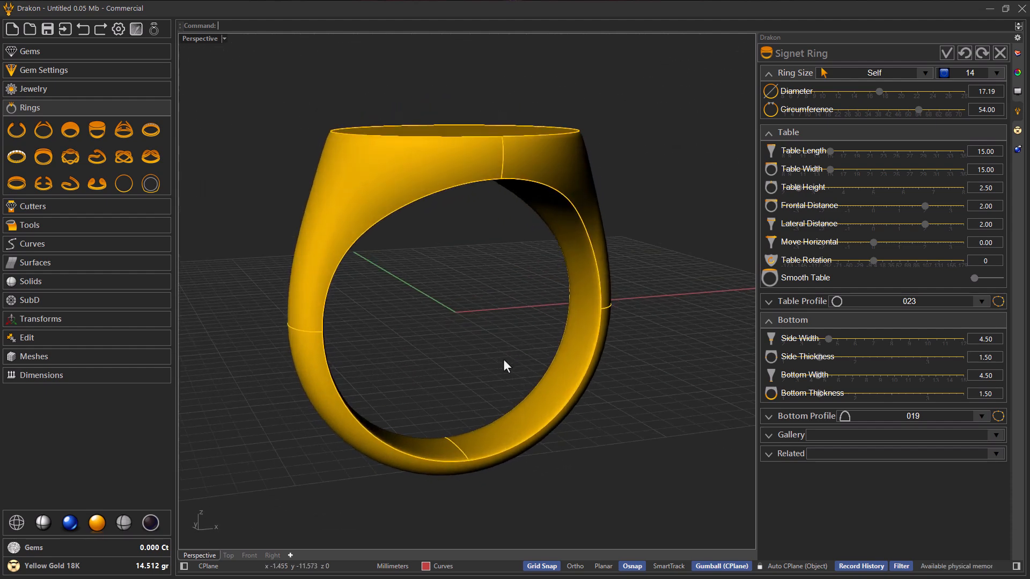
Step: Hollow the signet ring from inside with a wall thickness of 0.9 mm and accept the result
click(777, 456)
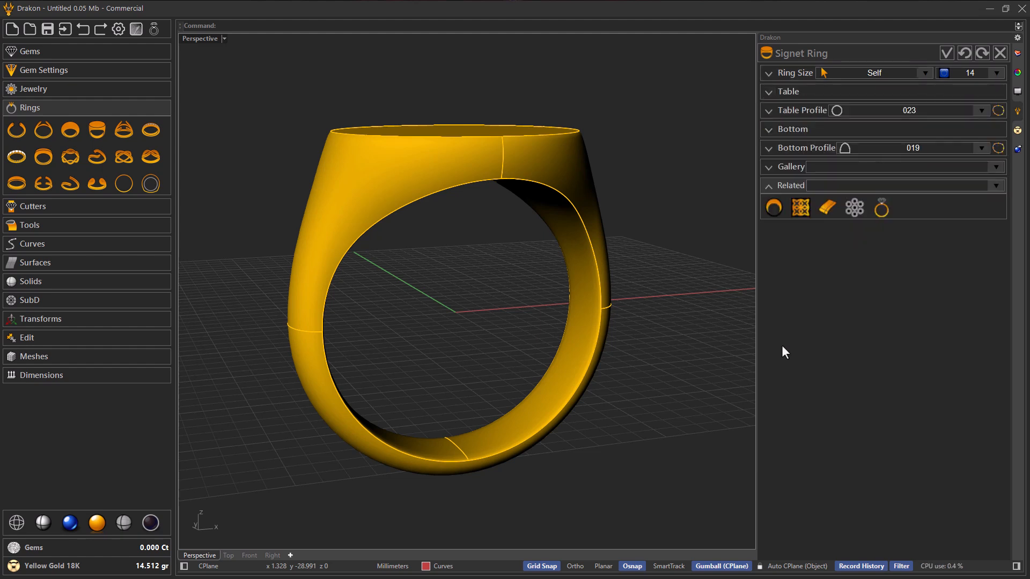
click(770, 210)
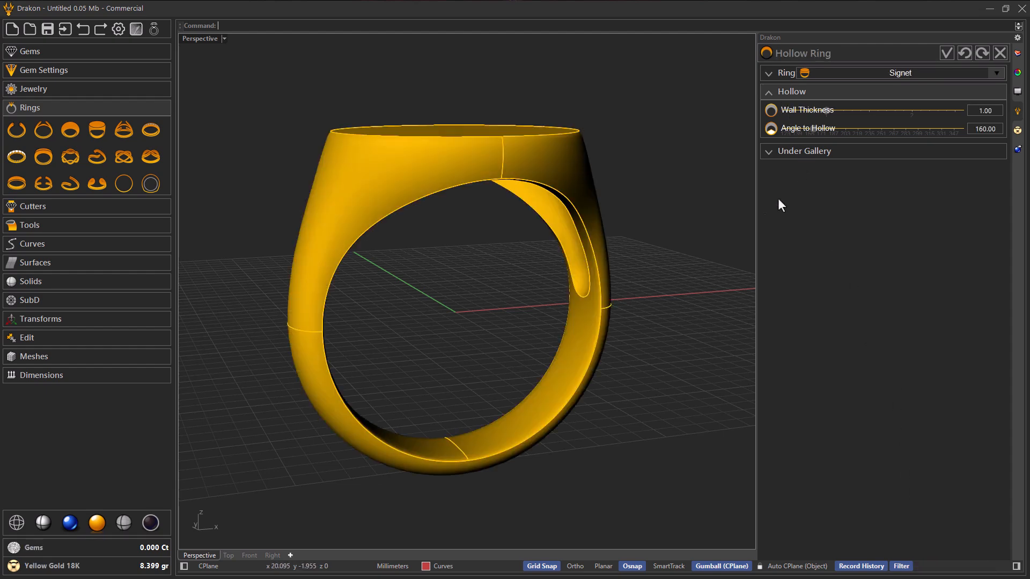
mouse_move(604, 296)
right_down()
mouse_move(622, 292)
mouse_move(613, 284)
right_up()
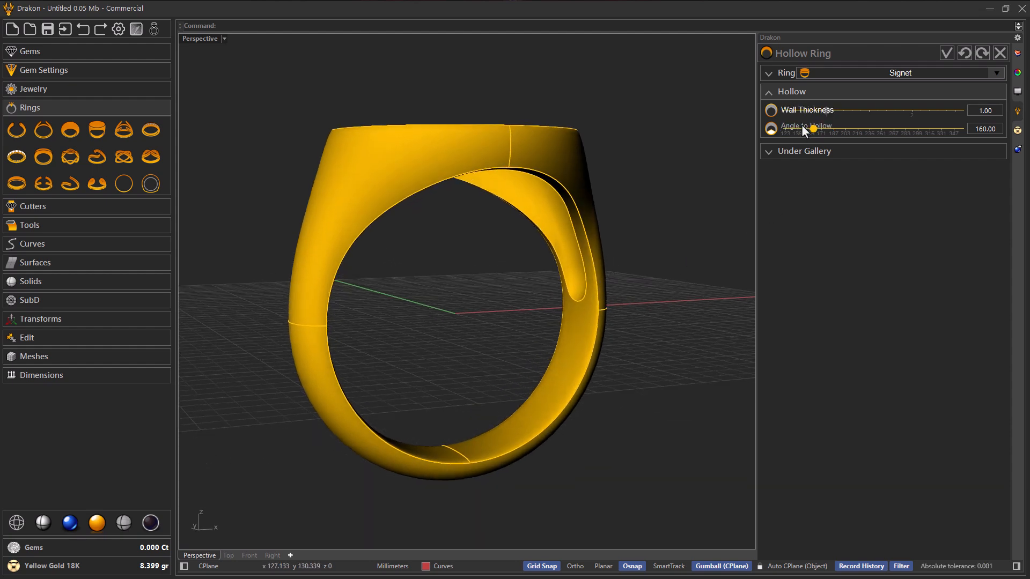
scroll(833, 111, down, 1)
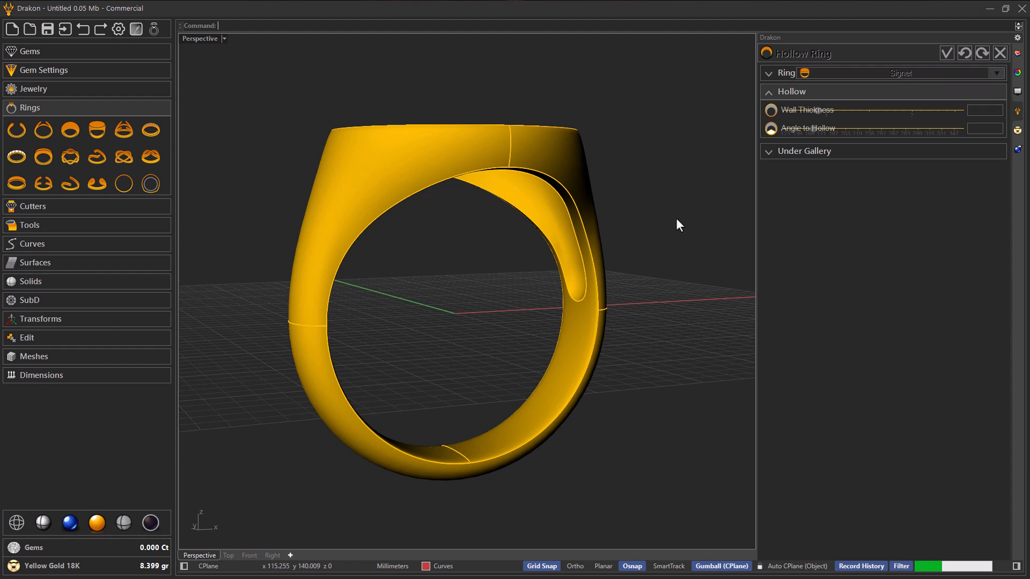
right_drag(652, 267, 393, 296)
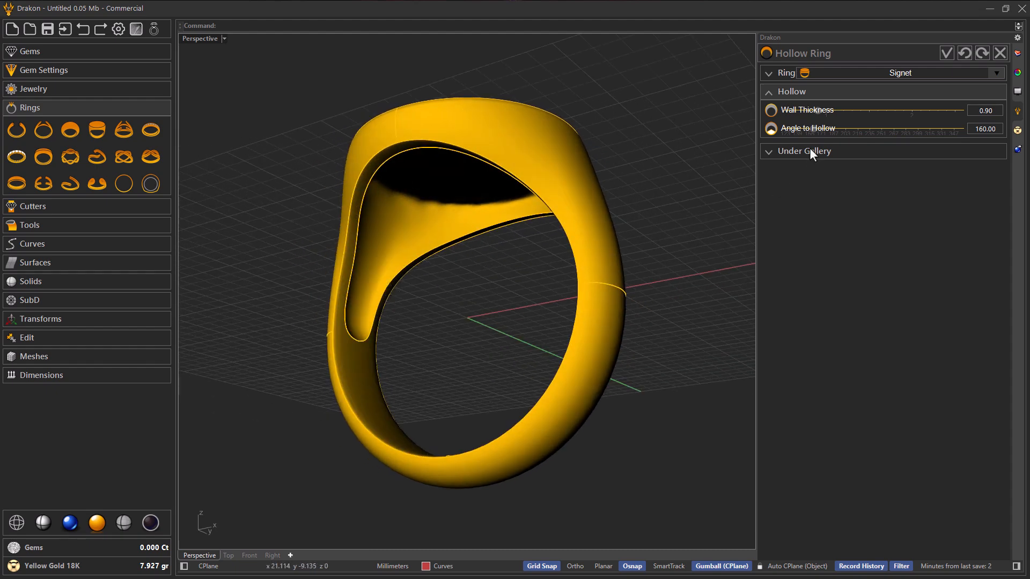
right_drag(534, 209, 612, 226)
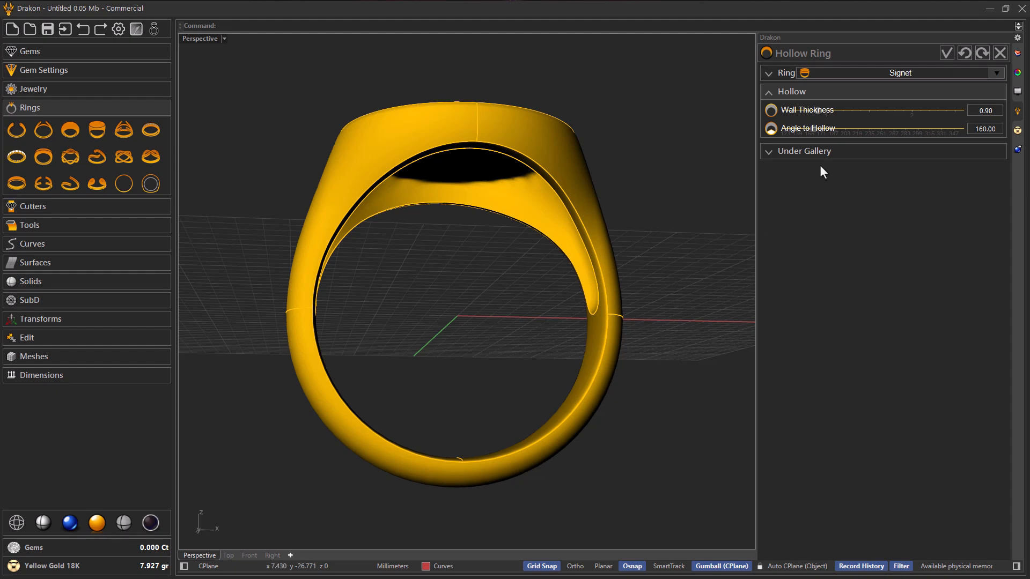
right_drag(529, 290, 552, 347)
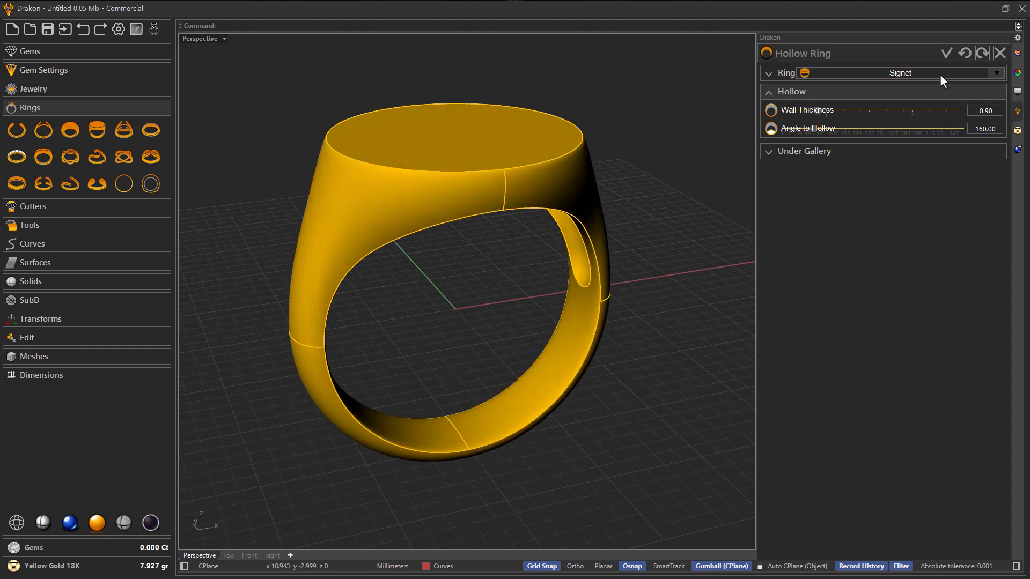
click(947, 52)
right_drag(599, 245, 482, 321)
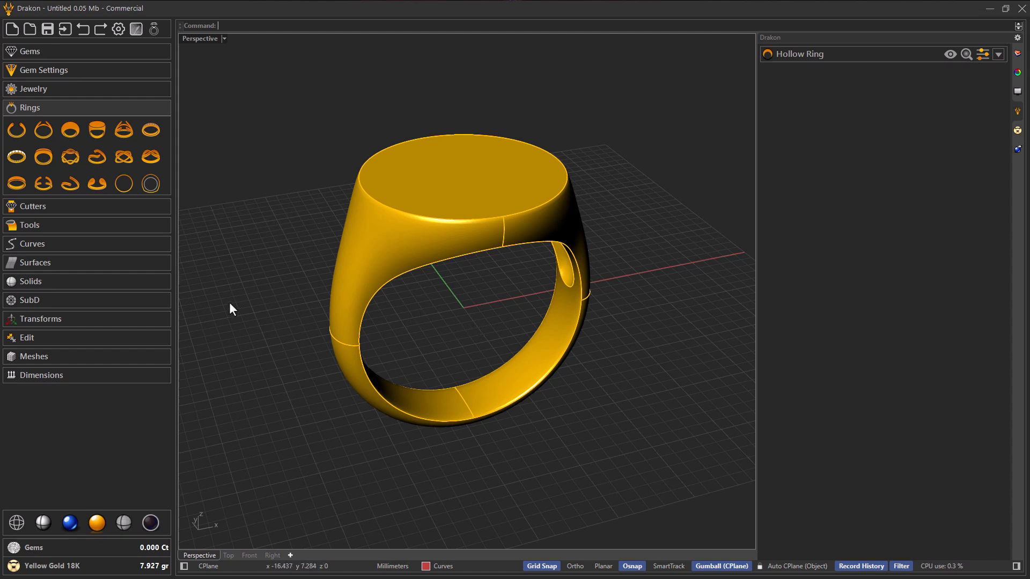
Step: Add a sphere of 7 mm radius in the Front view, centred on the middle of the ring's flat table
click(51, 283)
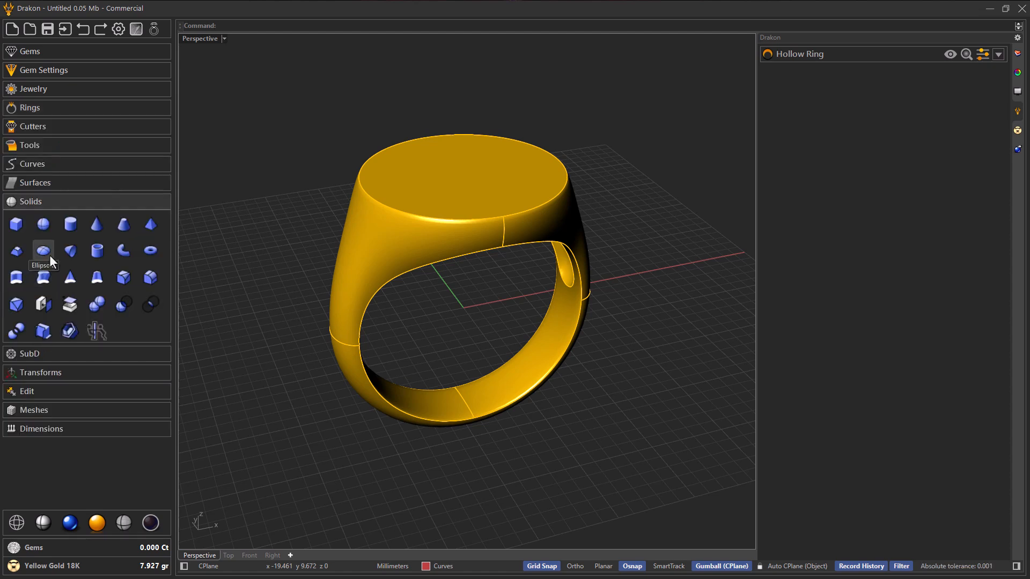
click(43, 225)
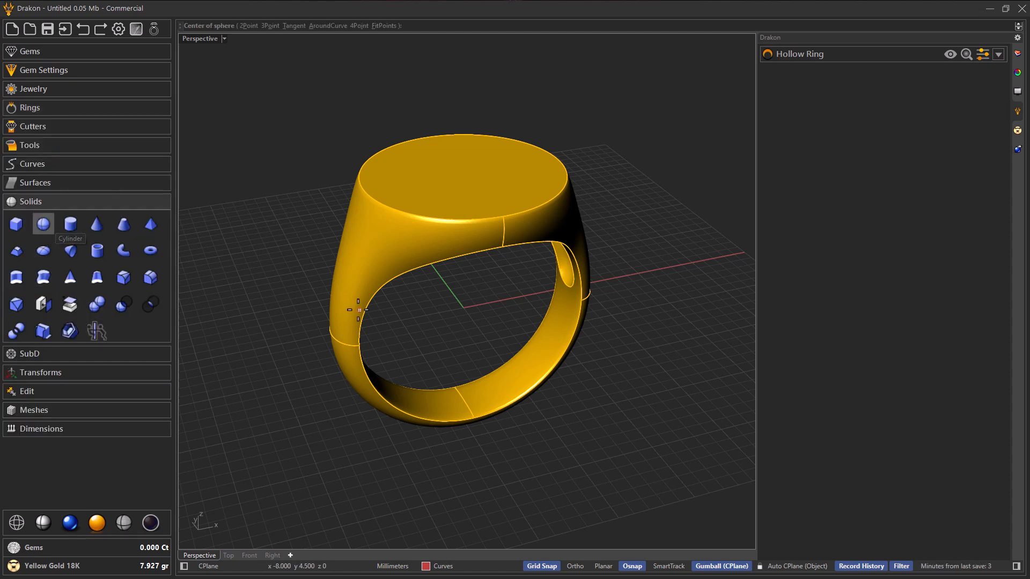
right_drag(485, 311, 472, 275)
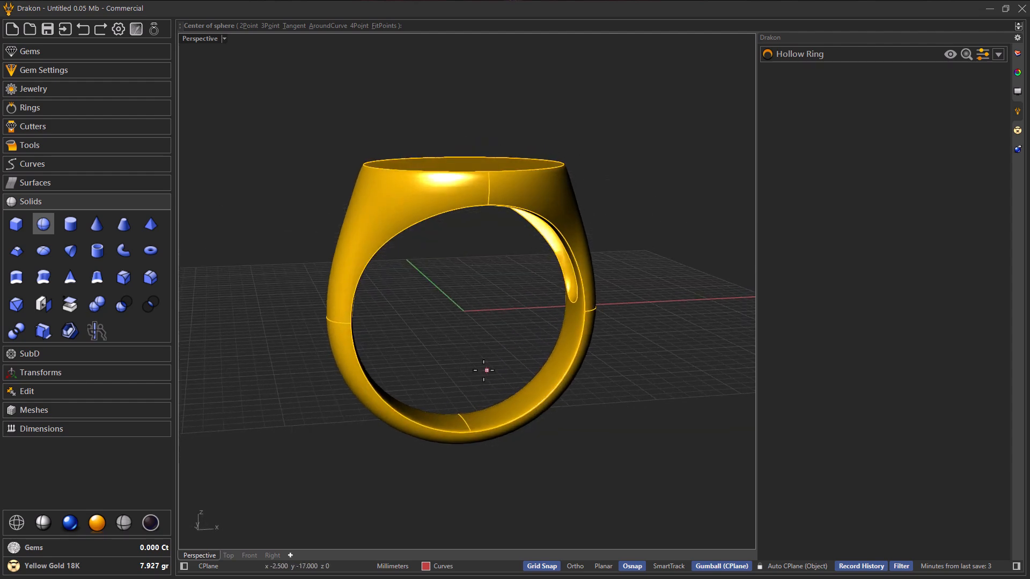
click(250, 555)
right_drag(483, 315, 510, 379)
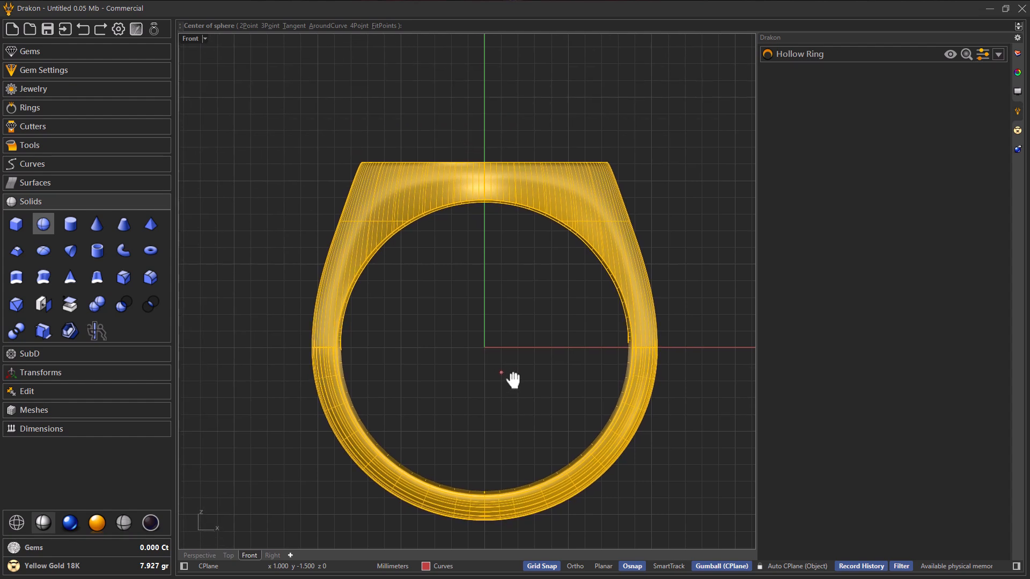
click(485, 163)
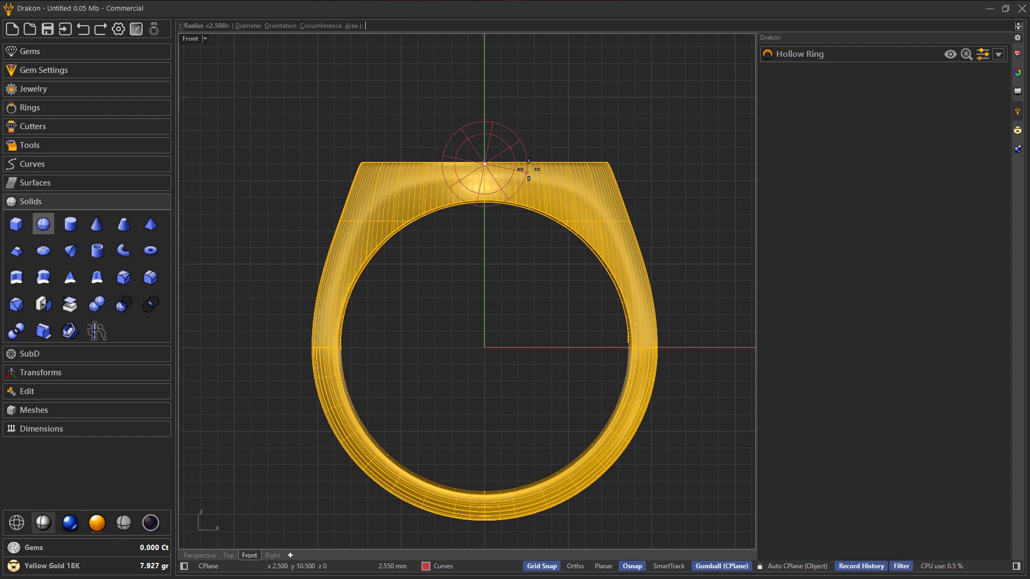
click(605, 162)
right_drag(537, 170, 552, 199)
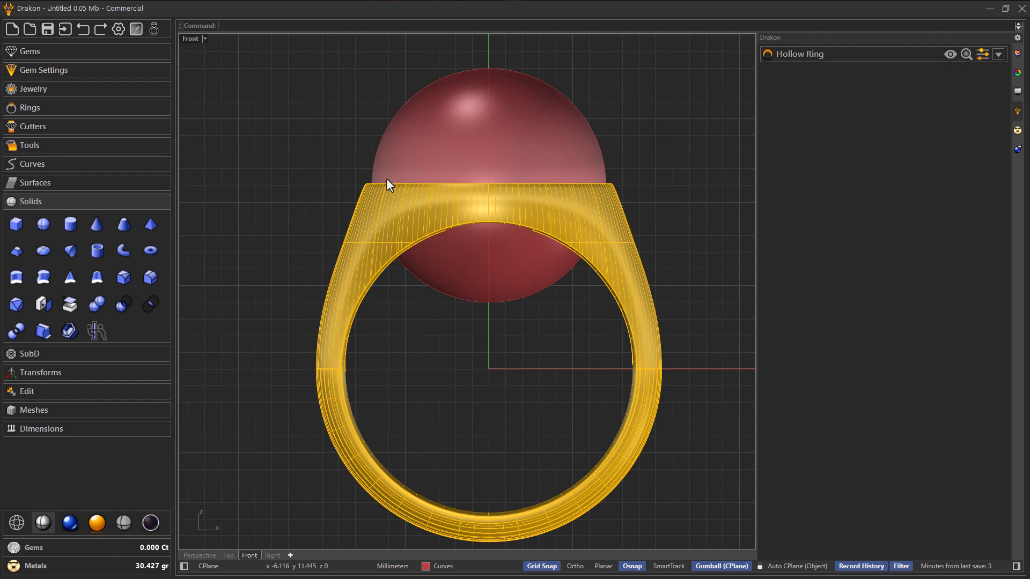
scroll(579, 187, up, 5)
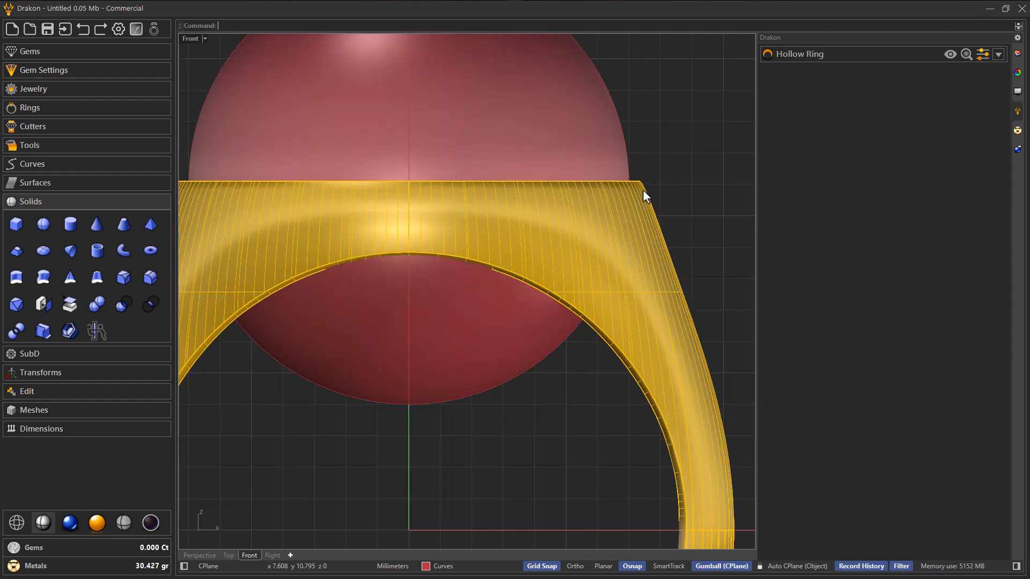
scroll(445, 193, down, 2)
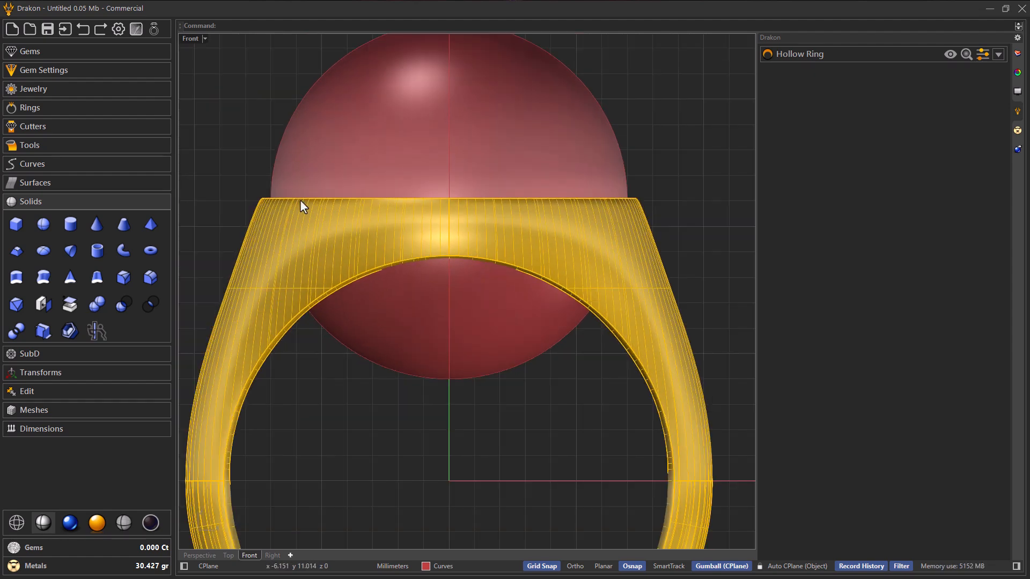
scroll(344, 199, down, 4)
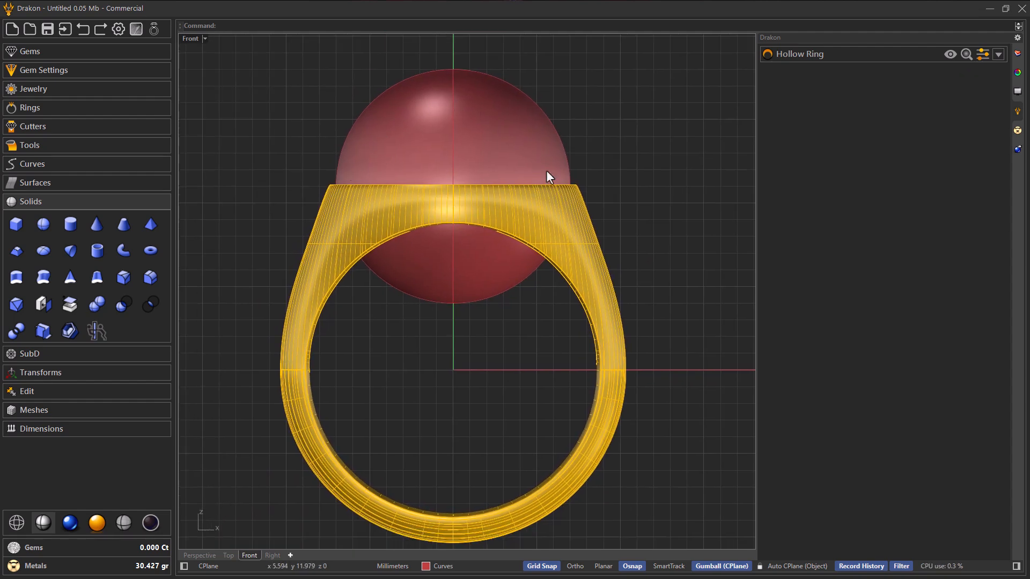
scroll(441, 176, down, 1)
right_drag(432, 219, 456, 214)
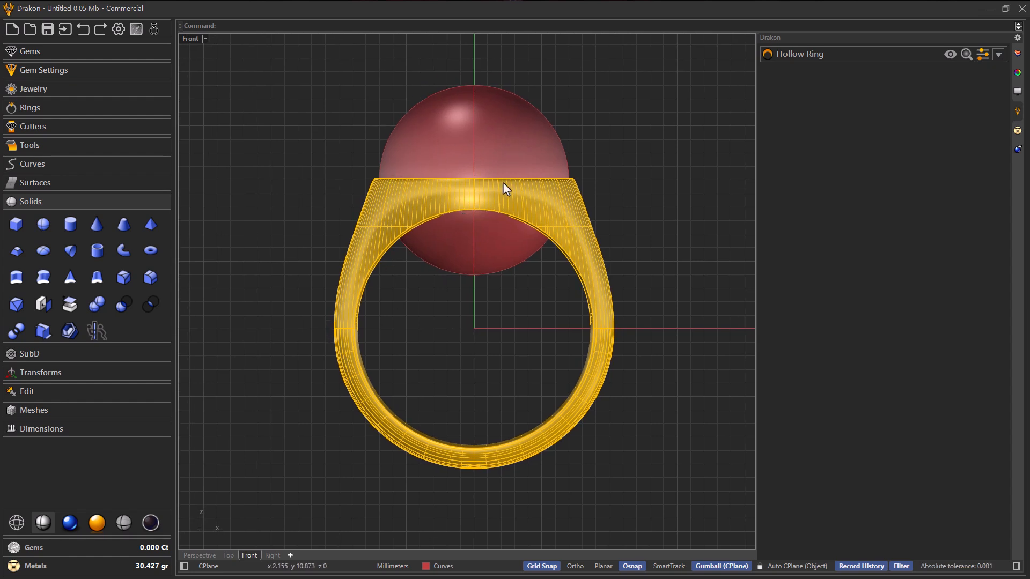
right_drag(438, 134, 434, 178)
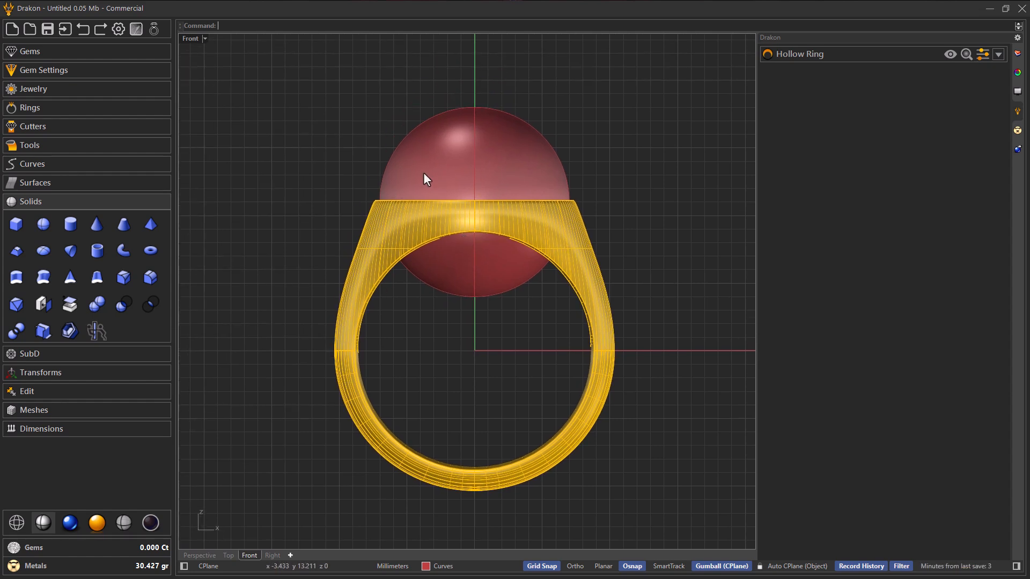
Step: Start Planar Cutters with the sphere on the ring's table as the surface to cut
click(82, 128)
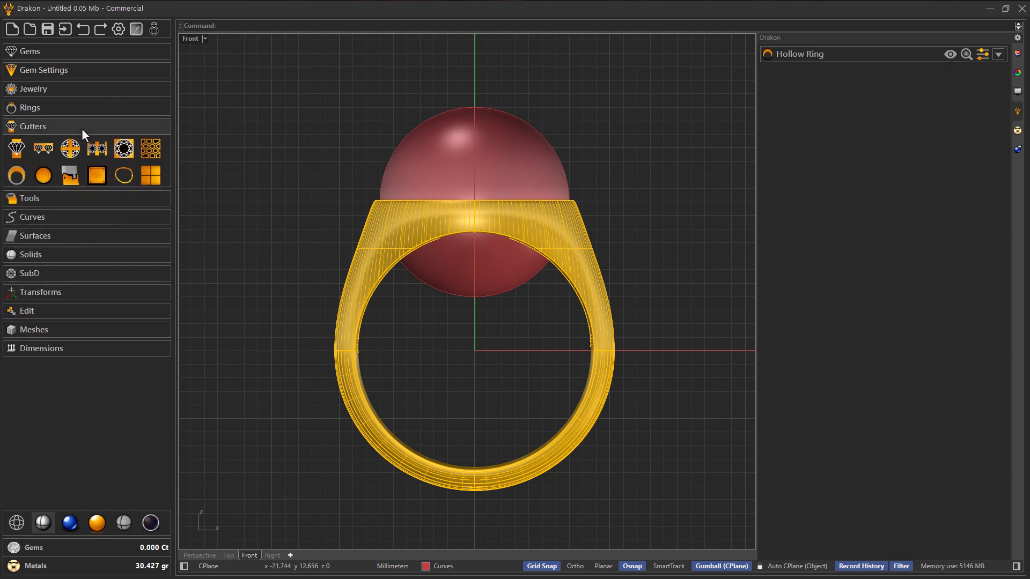
click(151, 179)
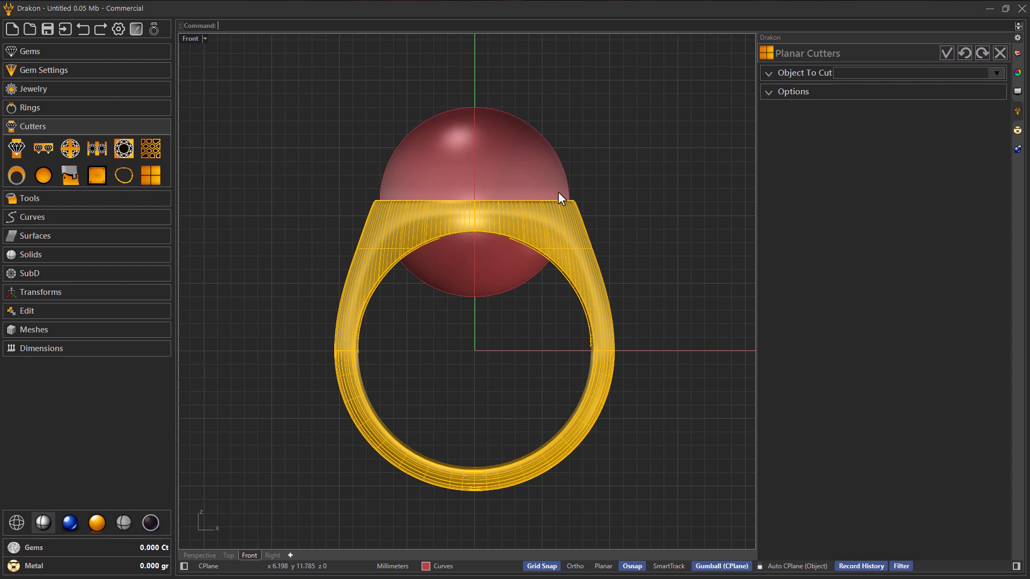
click(775, 75)
click(800, 95)
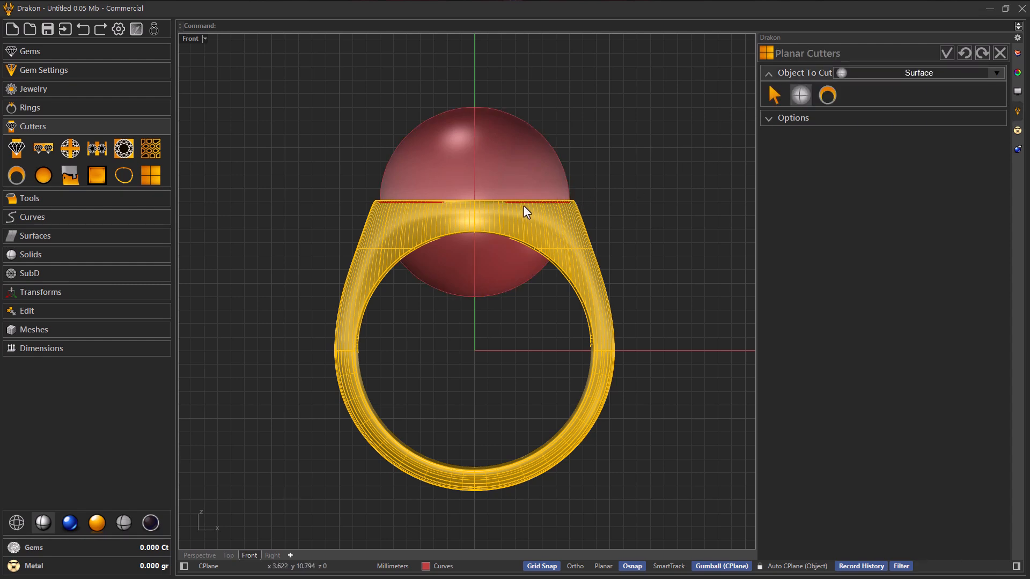
right_drag(518, 218, 527, 230)
scroll(514, 227, up, 3)
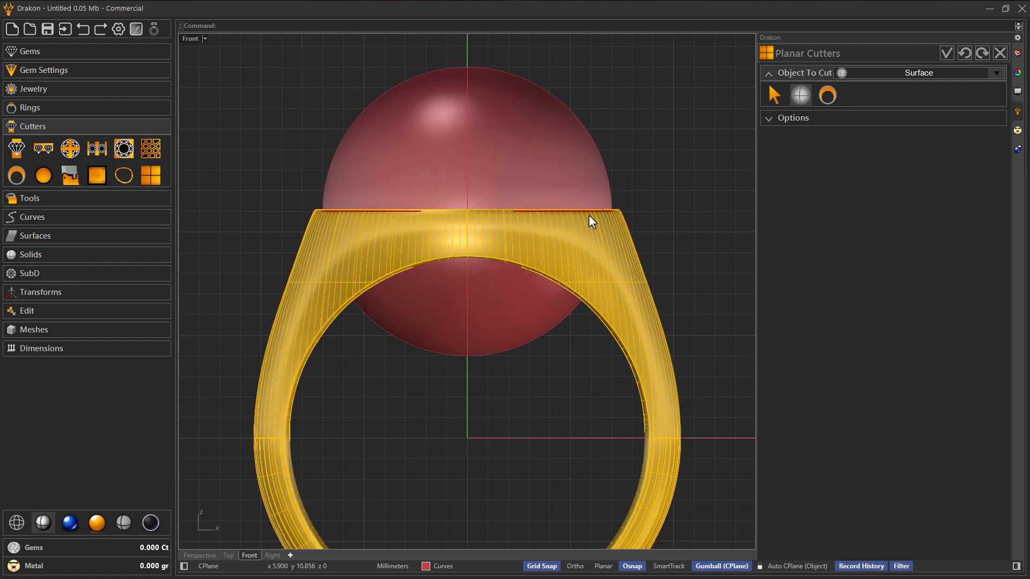
Step: Move the Z cutter plane to 0.10, level with the ring's table, and accept the planar cutter
click(781, 119)
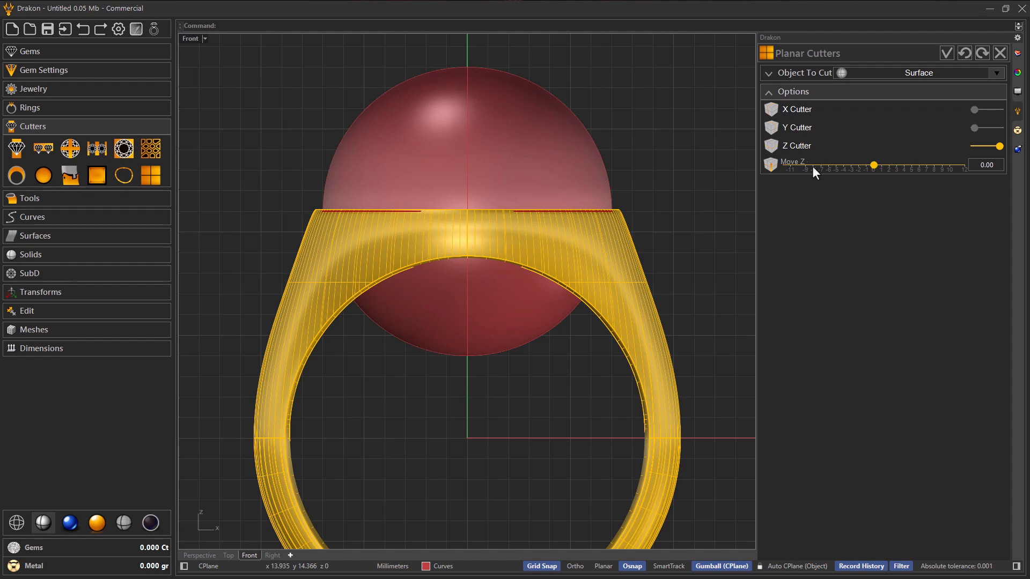
scroll(582, 216, up, 3)
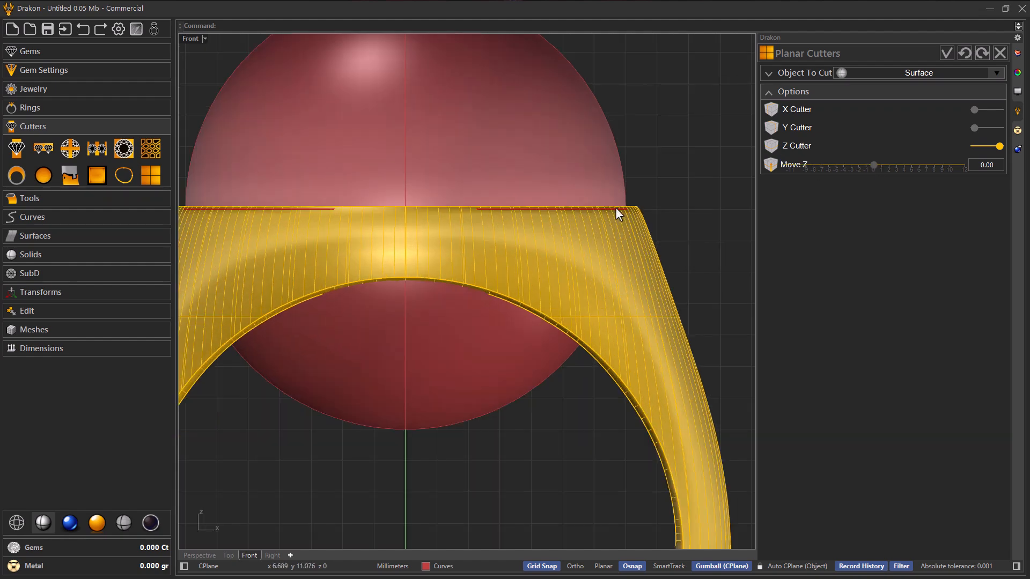
click(872, 169)
click(872, 169)
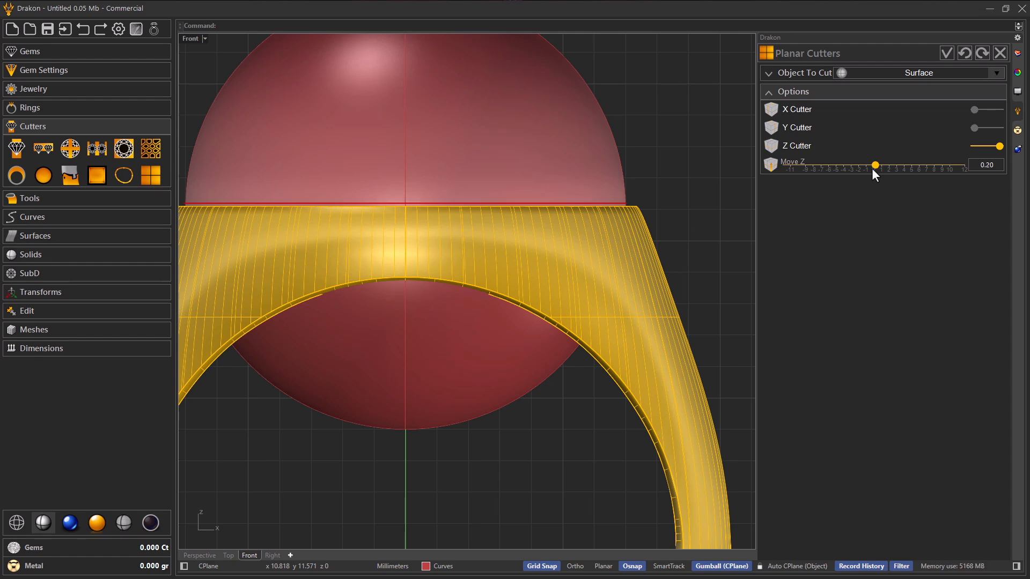
right_drag(628, 255, 661, 190)
click(858, 166)
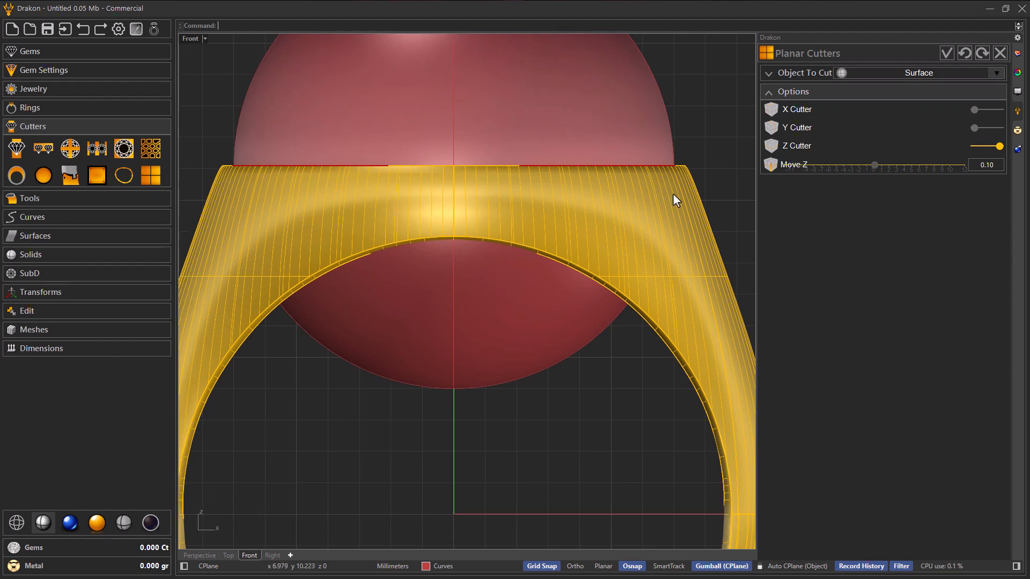
scroll(466, 165, down, 5)
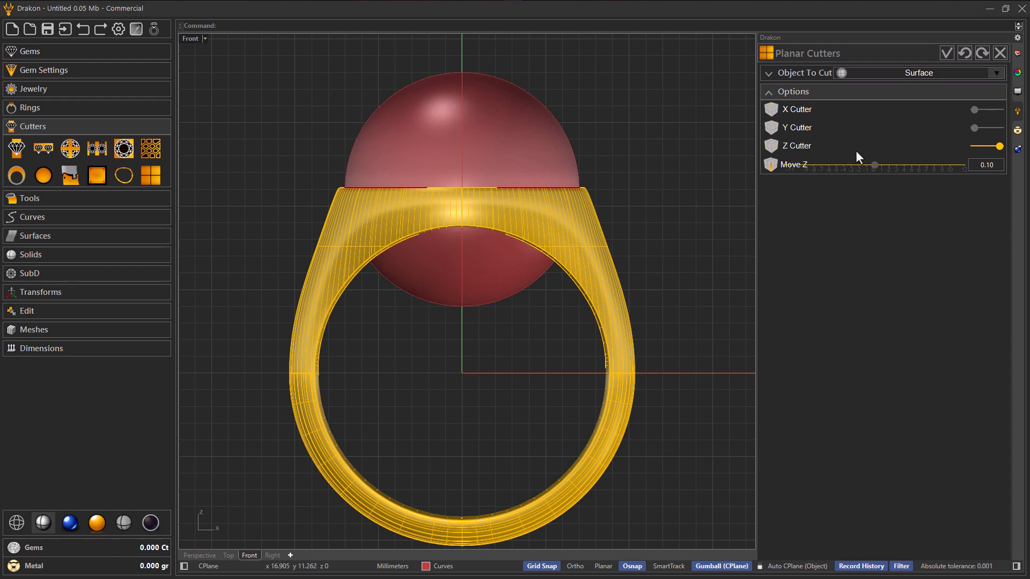
click(942, 58)
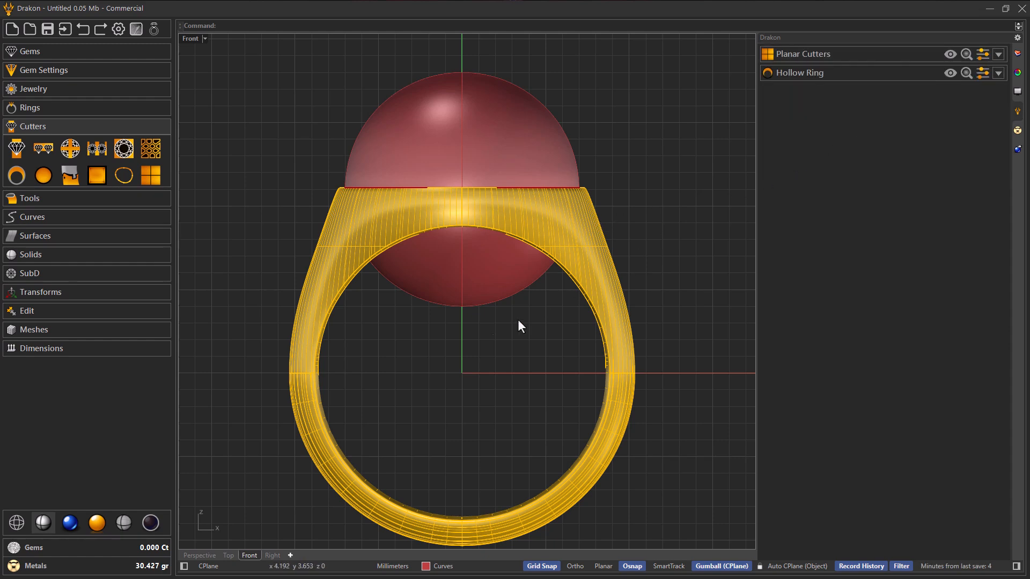
Step: In the Perspective view, extrude the cutter plane downwards into a solid box enclosing the sphere's lower part
click(209, 554)
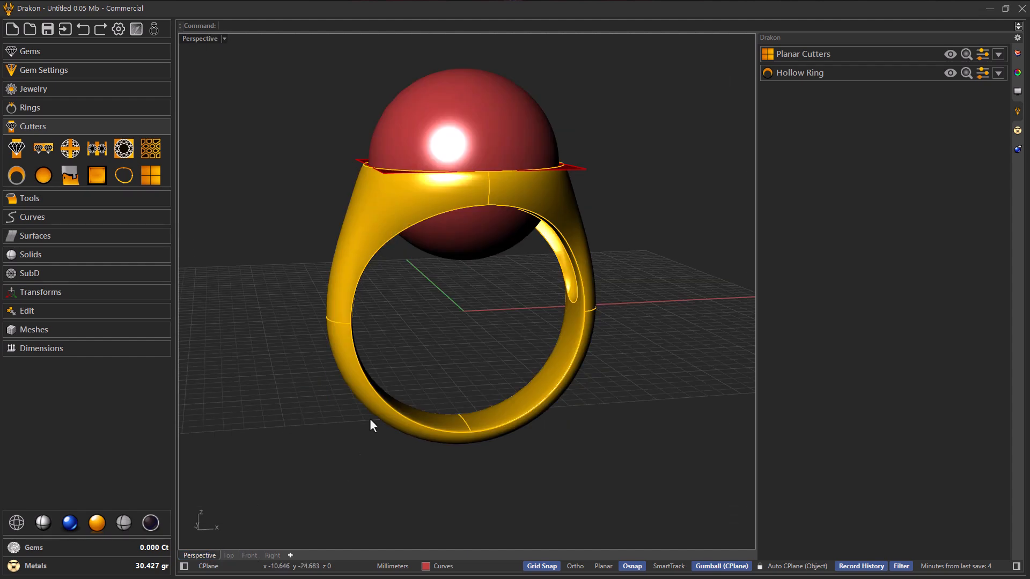
right_drag(368, 421, 408, 425)
scroll(539, 234, up, 5)
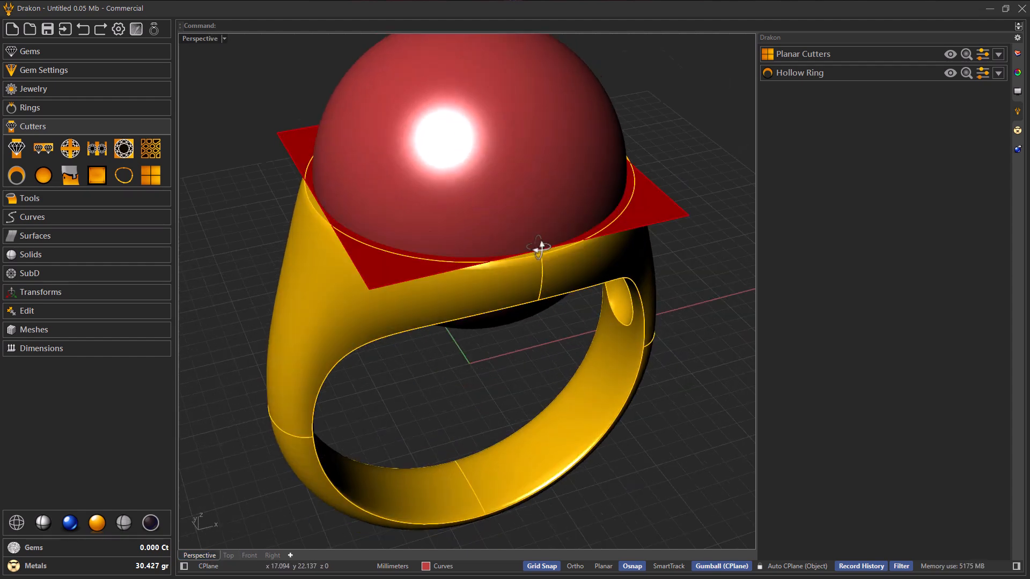
click(654, 208)
scroll(452, 251, down, 6)
right_drag(454, 252, 519, 310)
scroll(446, 224, up, 2)
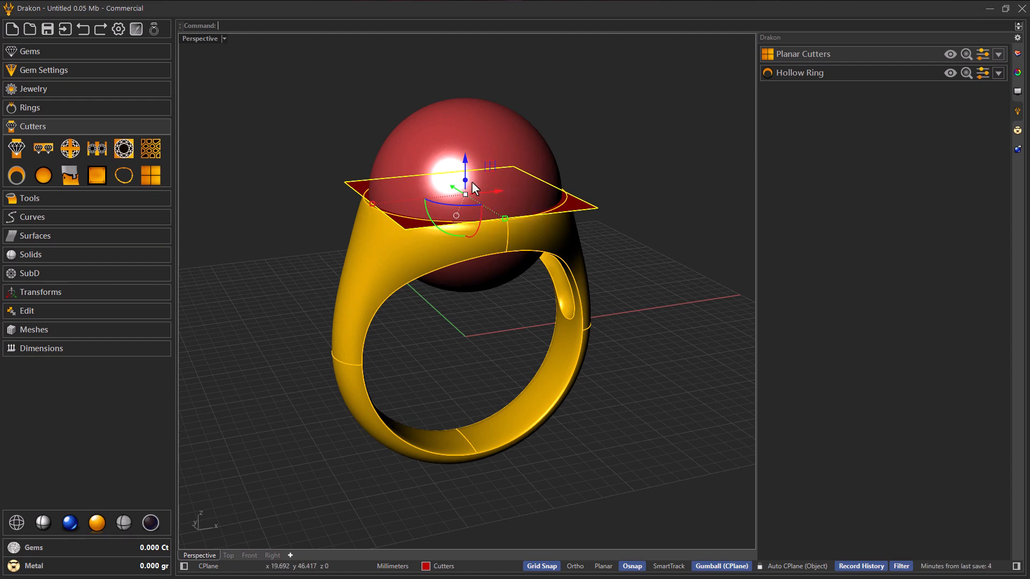
drag(468, 177, 488, 289)
right_drag(487, 288, 453, 285)
click(606, 252)
right_drag(606, 253, 586, 304)
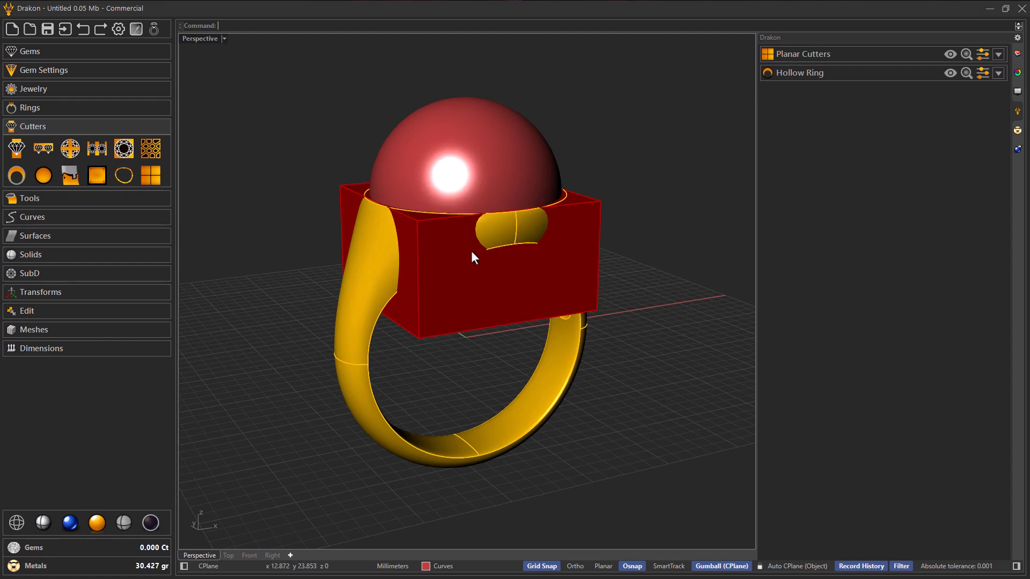
Step: Subtract the cutter box from the sphere with a Boolean Difference, keeping only the dome above the table
click(65, 255)
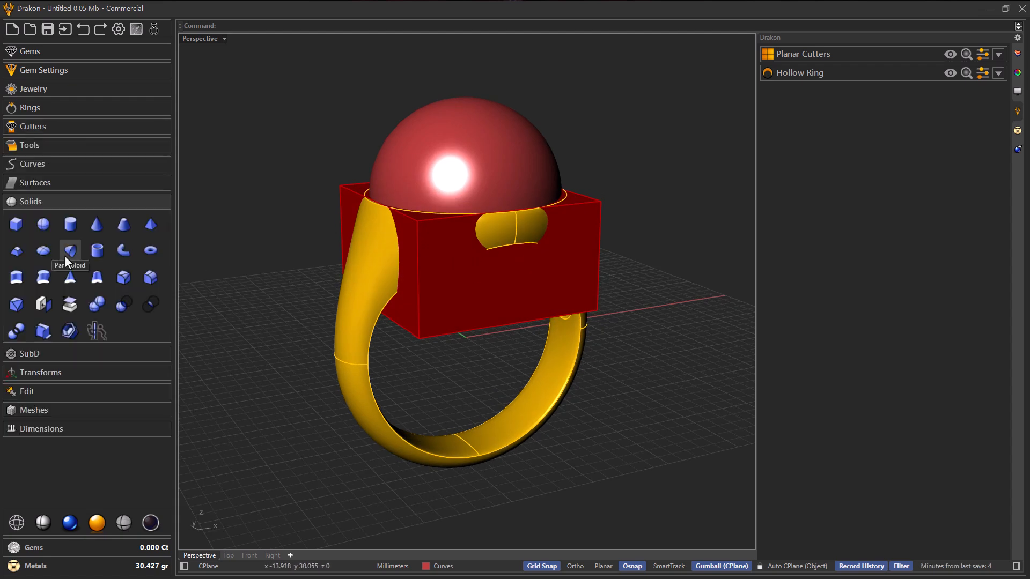
click(124, 304)
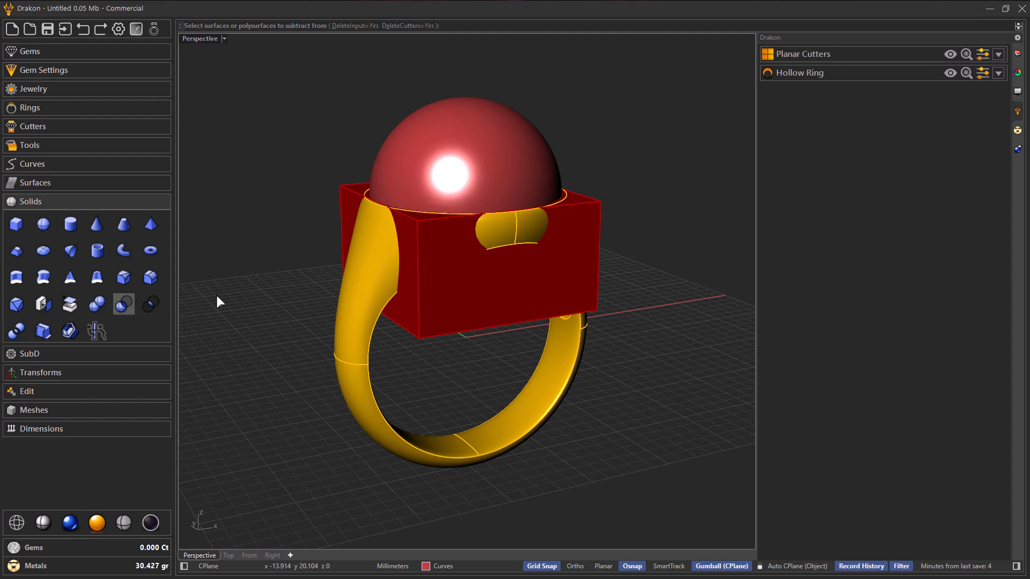
click(472, 143)
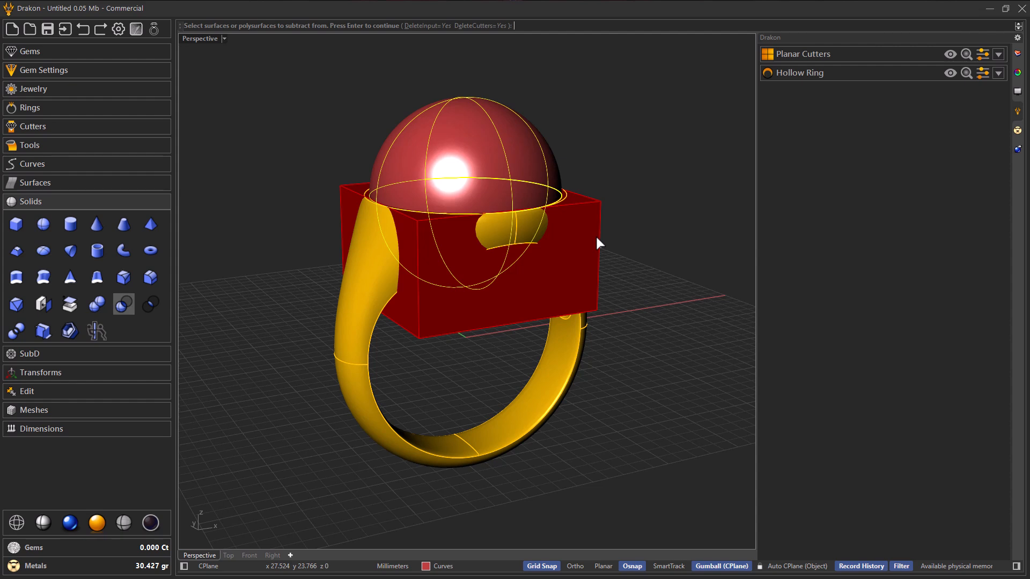
key(Return)
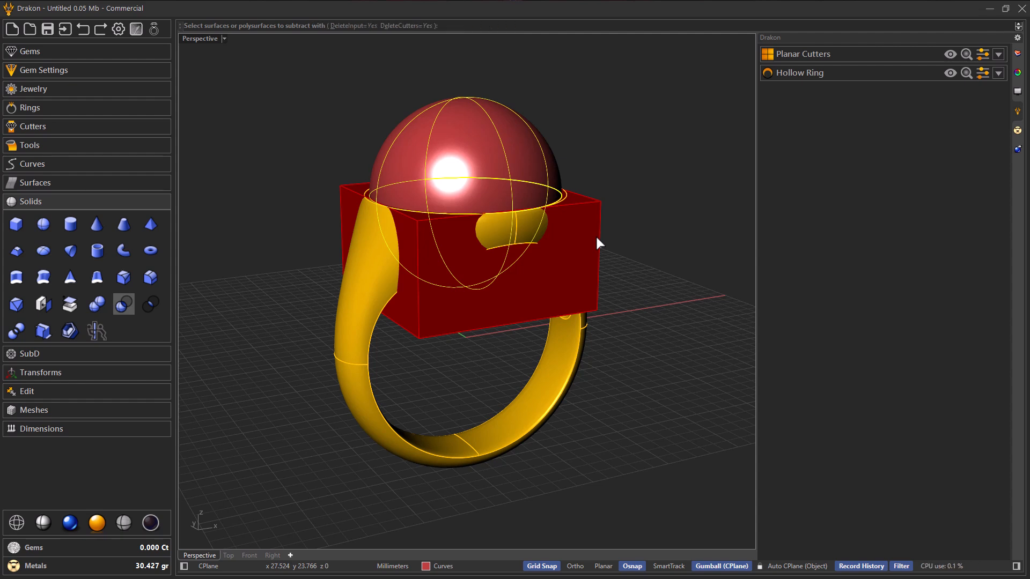
click(597, 238)
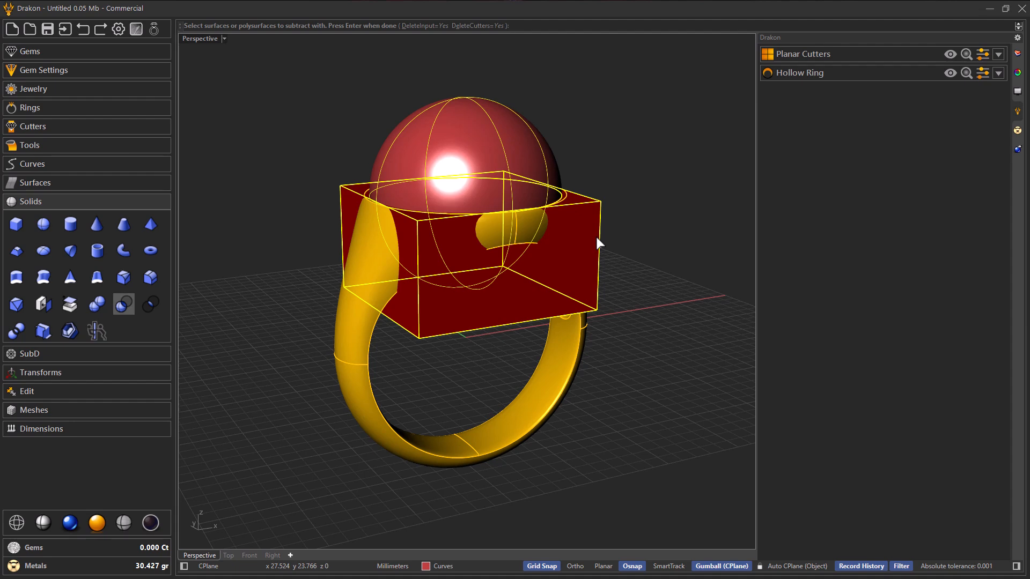
key(Return)
Step: Examine the dome and its seating on the ring's table from several angles
right_drag(592, 249, 537, 215)
click(489, 137)
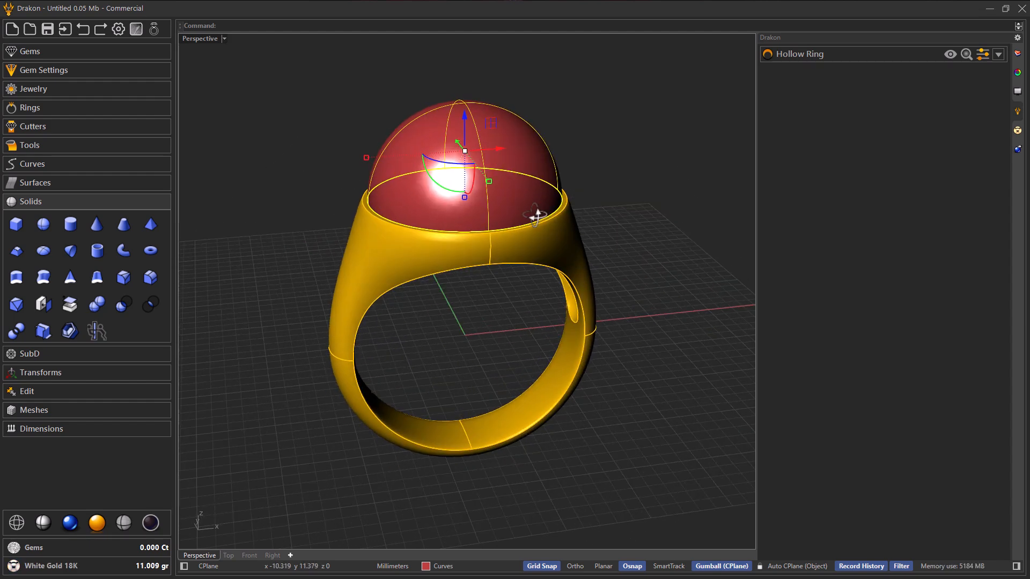
click(623, 220)
scroll(520, 287, down, 4)
right_drag(513, 290, 510, 254)
scroll(504, 163, up, 2)
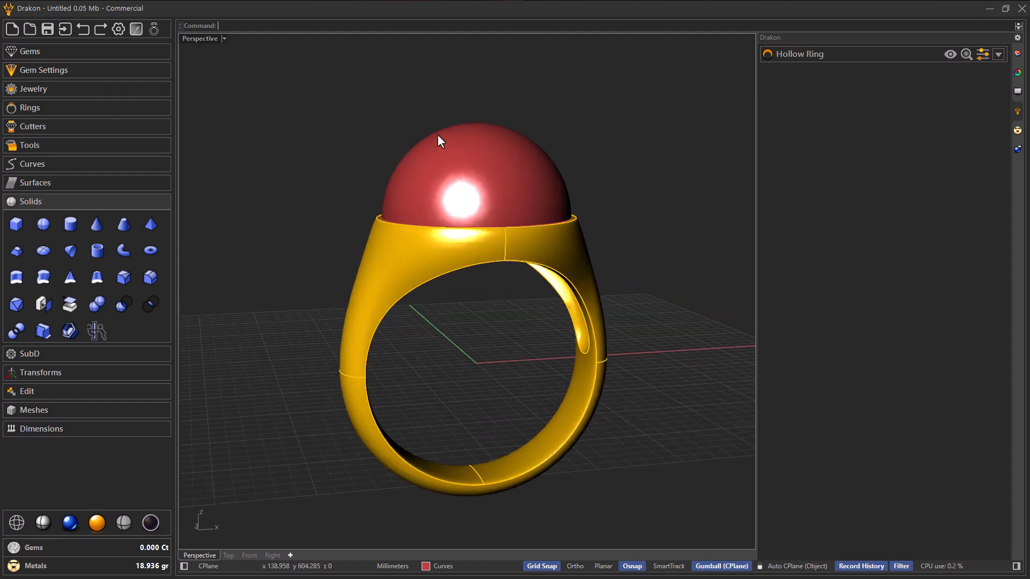
right_drag(472, 177, 470, 240)
scroll(453, 220, down, 4)
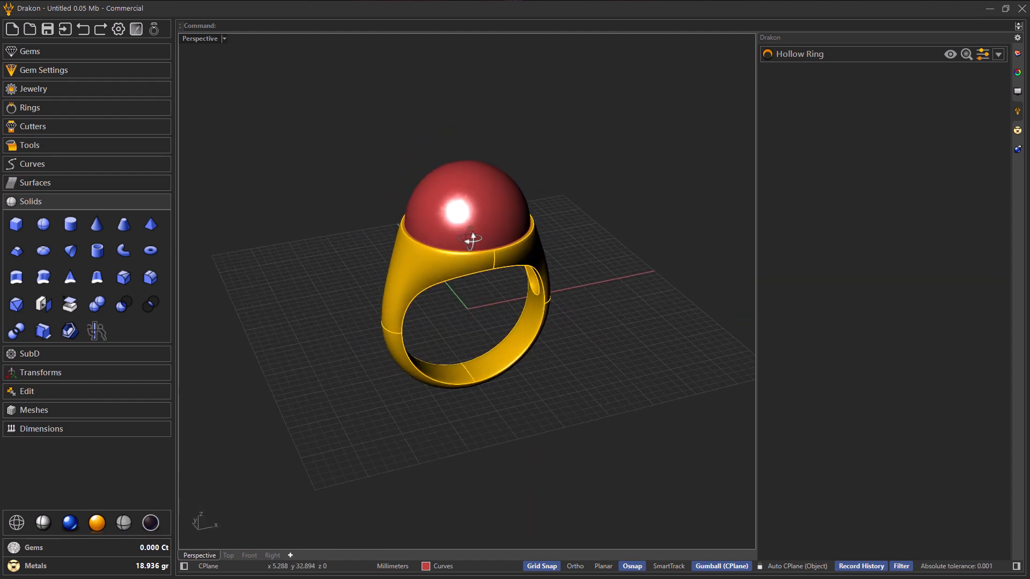
Step: Start a Pave with the dome as the object that carries the gems
click(66, 51)
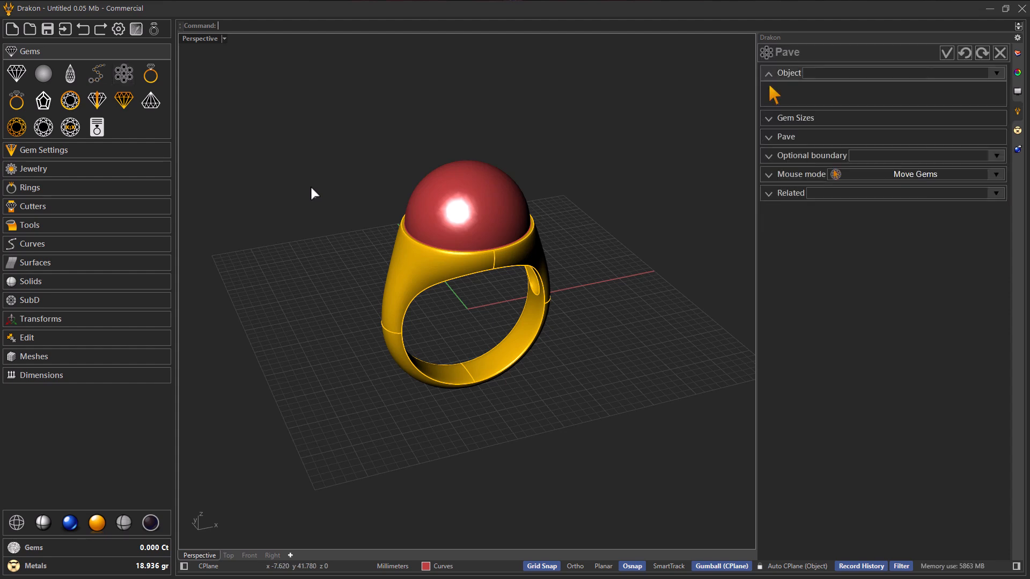
right_drag(444, 220, 453, 233)
scroll(453, 233, up, 3)
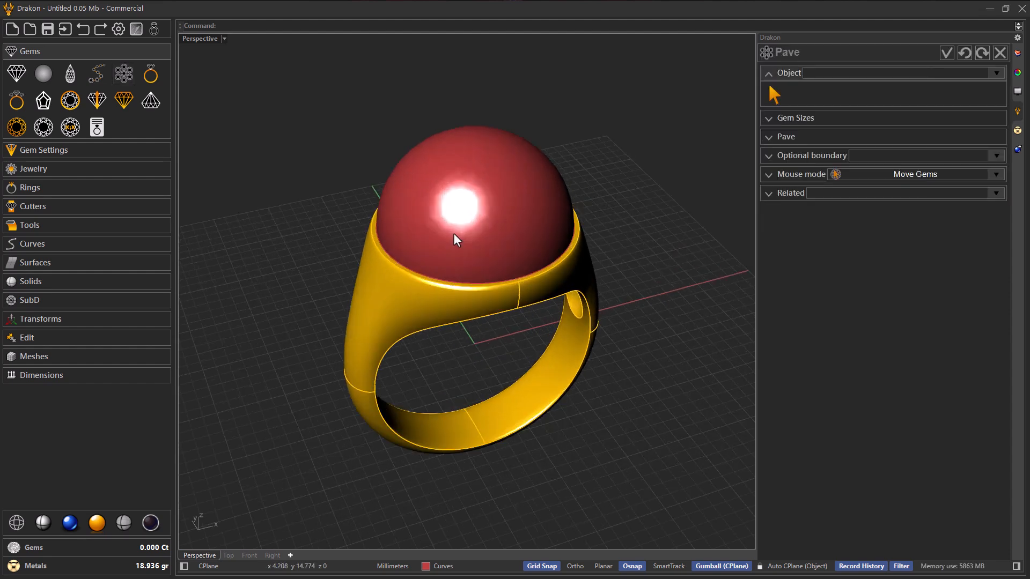
click(772, 95)
click(525, 215)
right_drag(525, 215, 391, 230)
key(Return)
drag(547, 194, 454, 159)
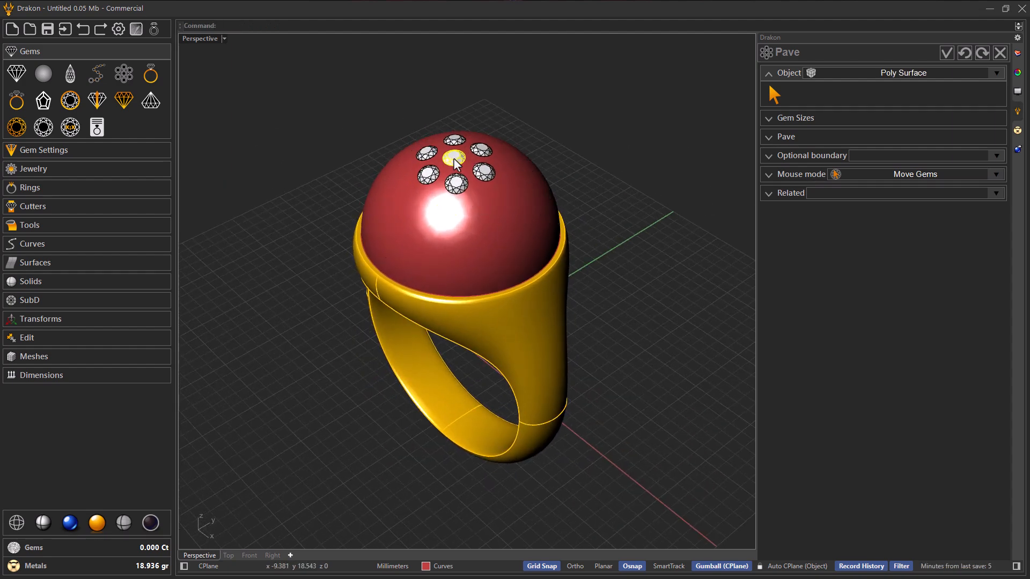
right_drag(427, 204, 744, 166)
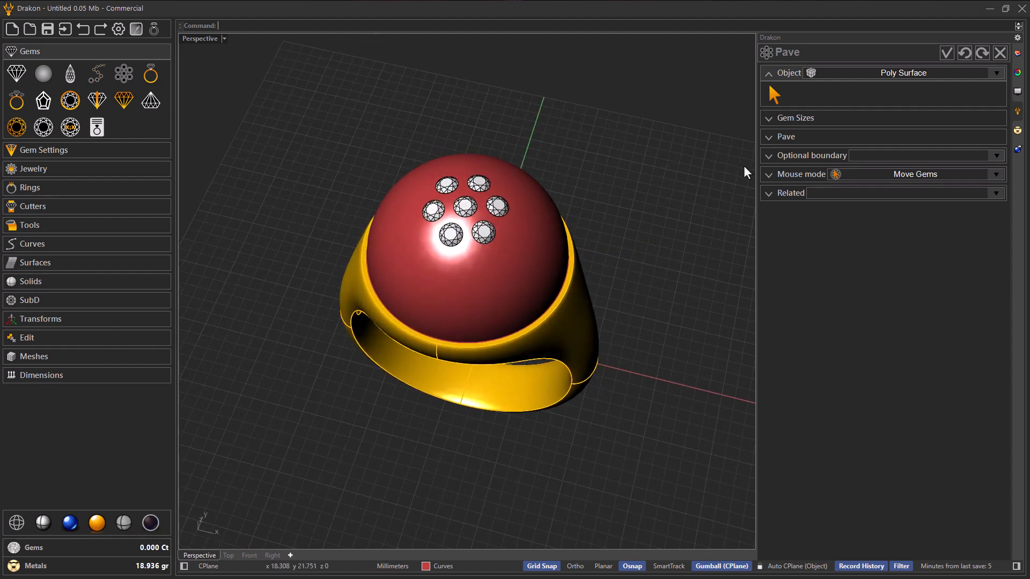
Step: Set both the maximum and the minimum gem size of the pave to 2.50 mm
click(780, 120)
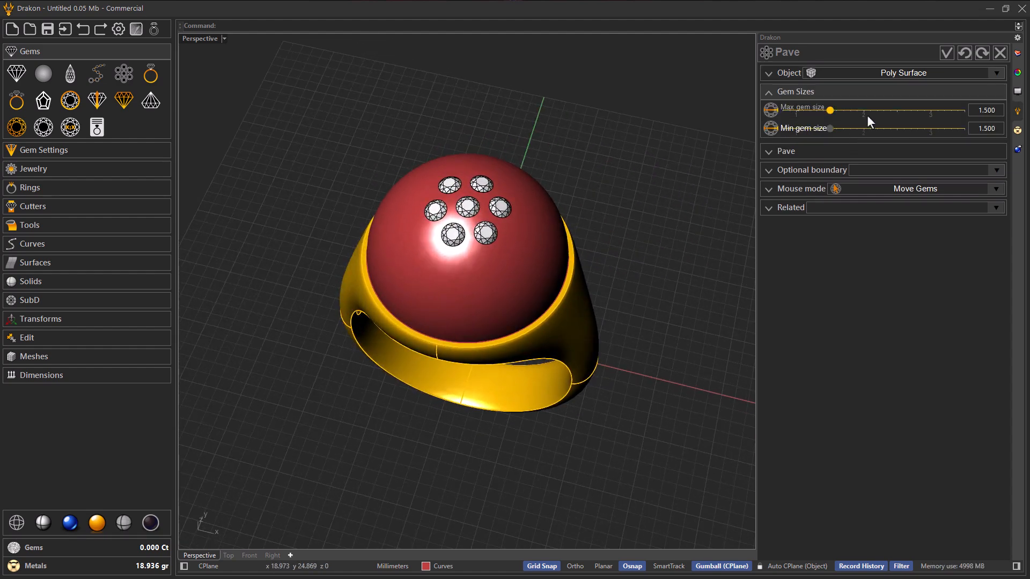
click(897, 112)
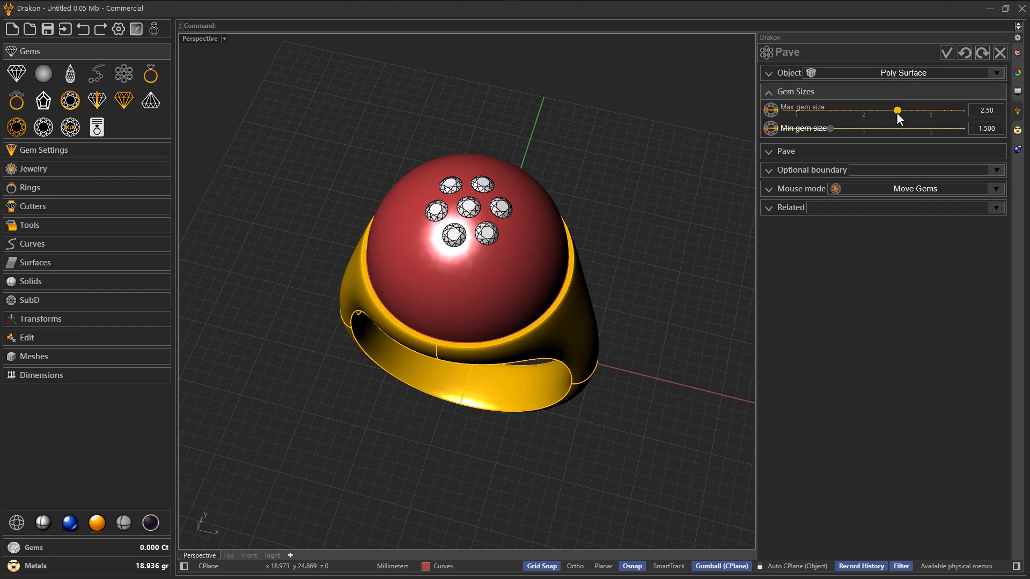
click(896, 128)
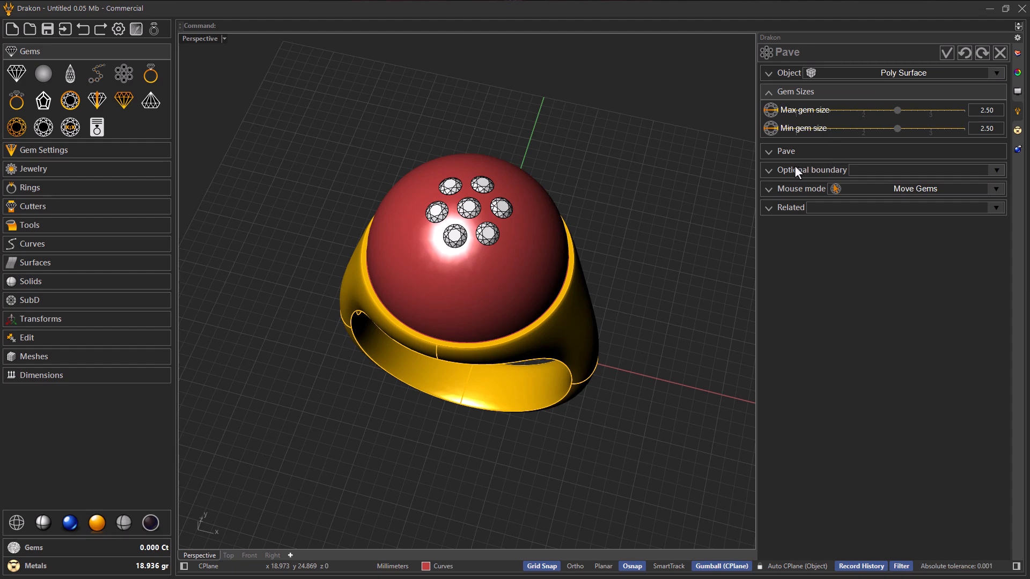
mouse_move(539, 253)
right_down()
mouse_move(552, 259)
mouse_move(546, 246)
right_up()
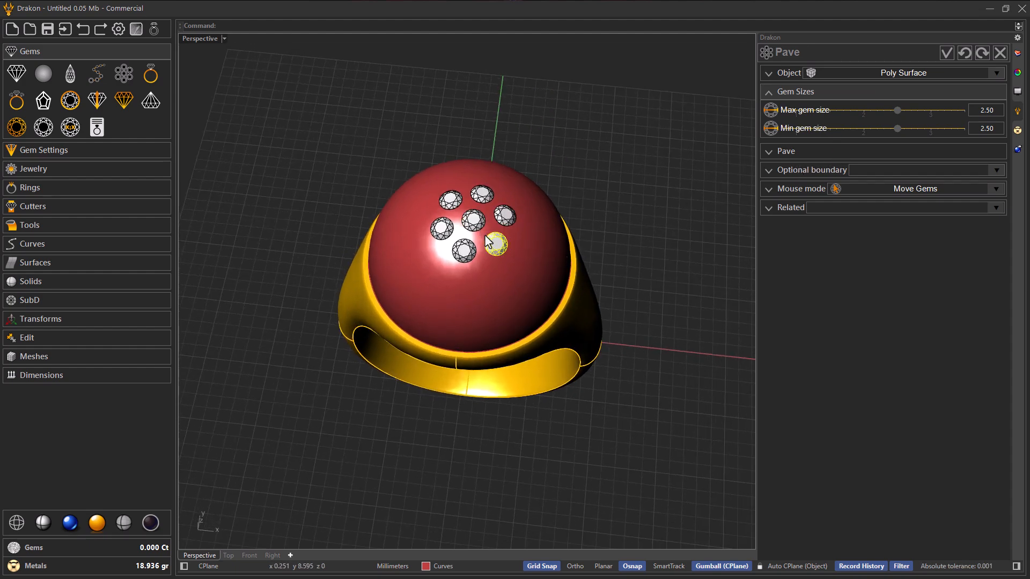
Step: Refresh the pave so the gems take the new size and set the space between gems to 0.50
scroll(488, 242, up, 2)
click(779, 152)
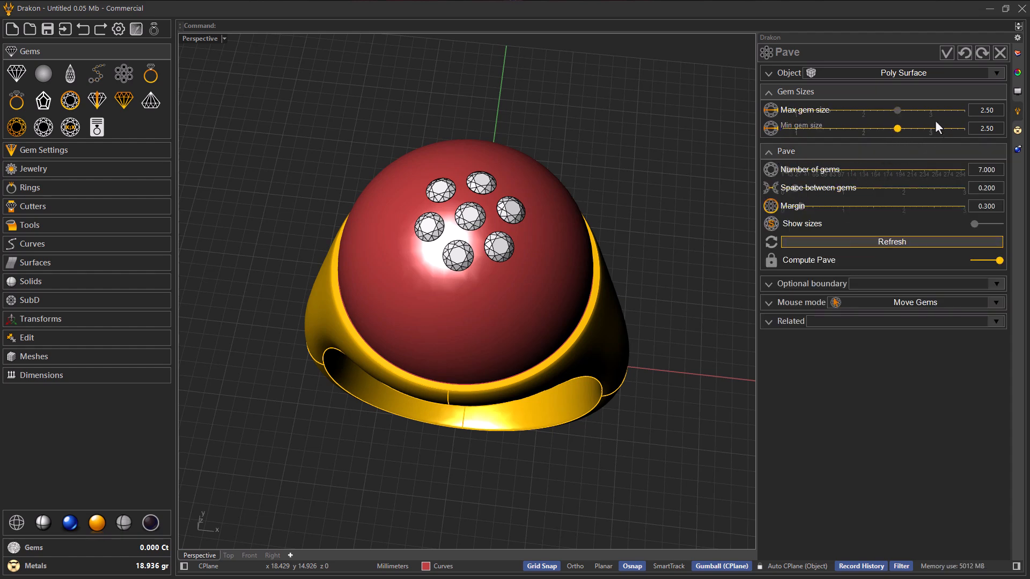
click(876, 242)
drag(481, 298, 469, 219)
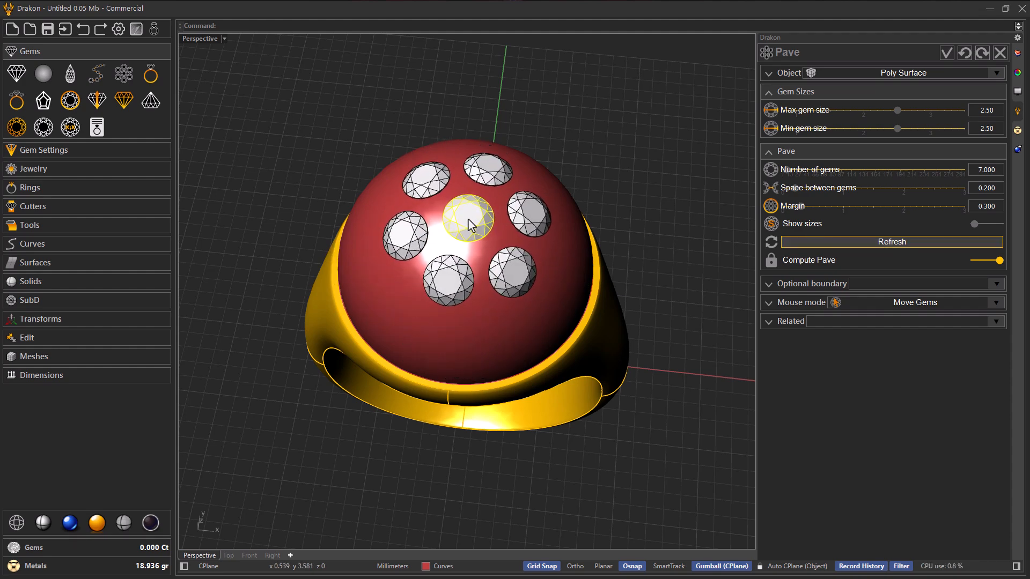
scroll(814, 191, up, 3)
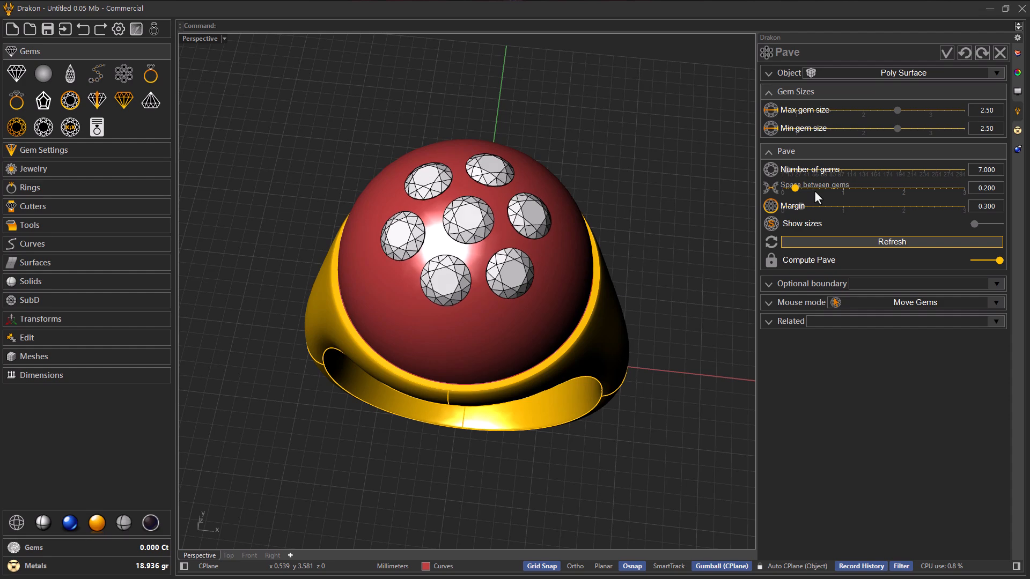
scroll(814, 191, up, 1)
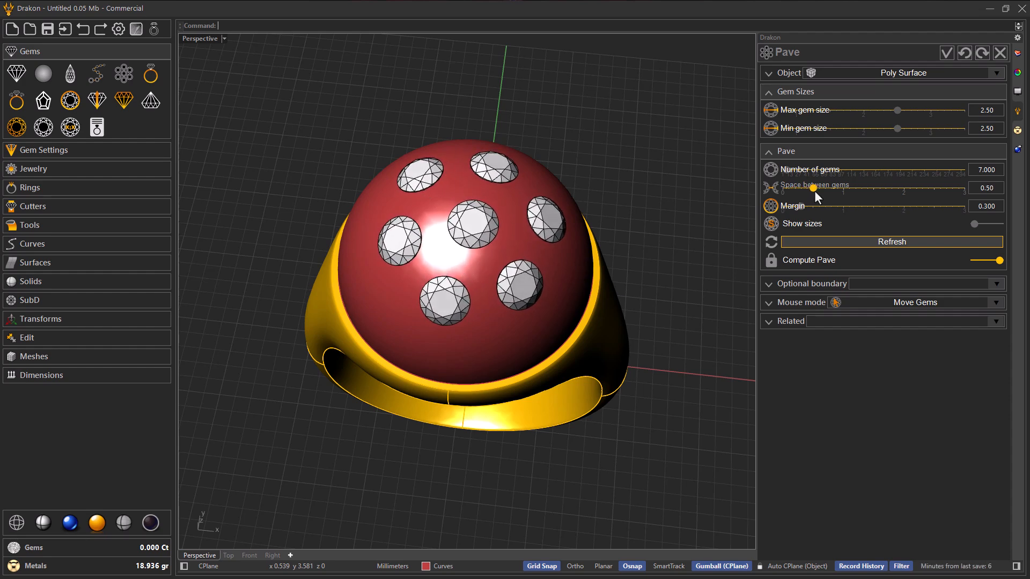
Step: Set the pave's number of gems to 25 to fill the dome
mouse_move(635, 250)
right_down()
mouse_move(652, 258)
mouse_move(638, 244)
right_up()
click(791, 169)
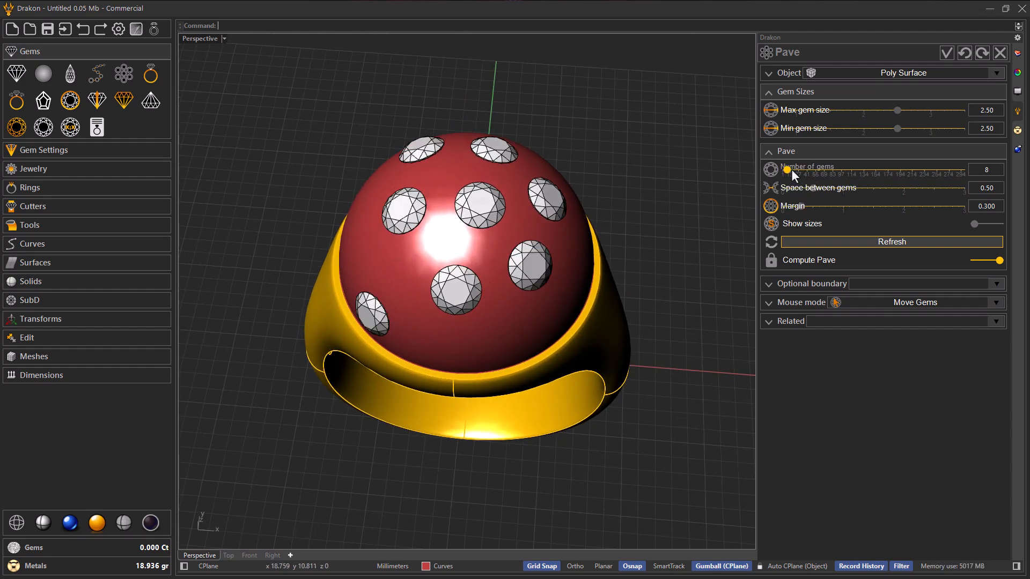
scroll(791, 169, up, 6)
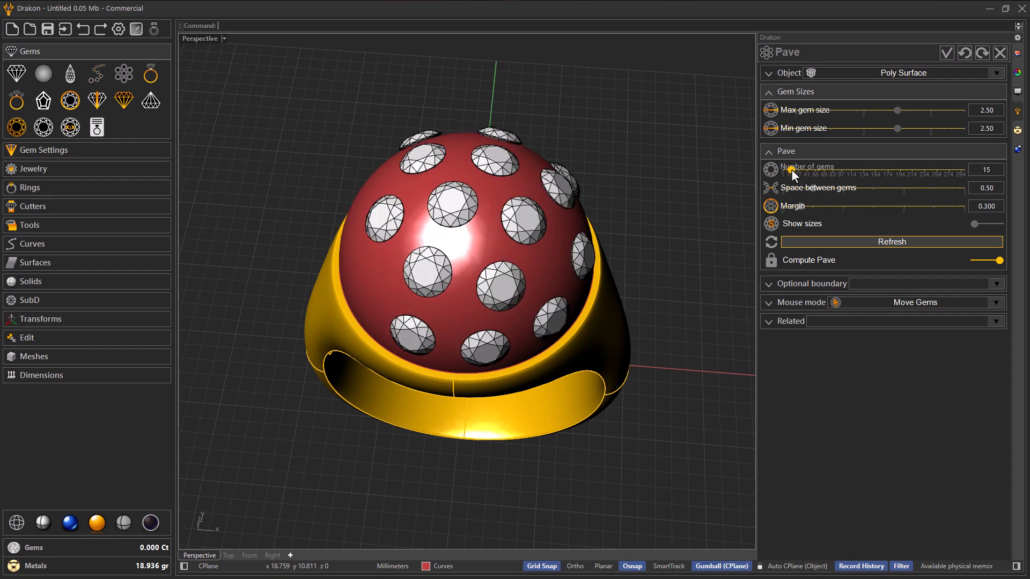
scroll(790, 169, up, 3)
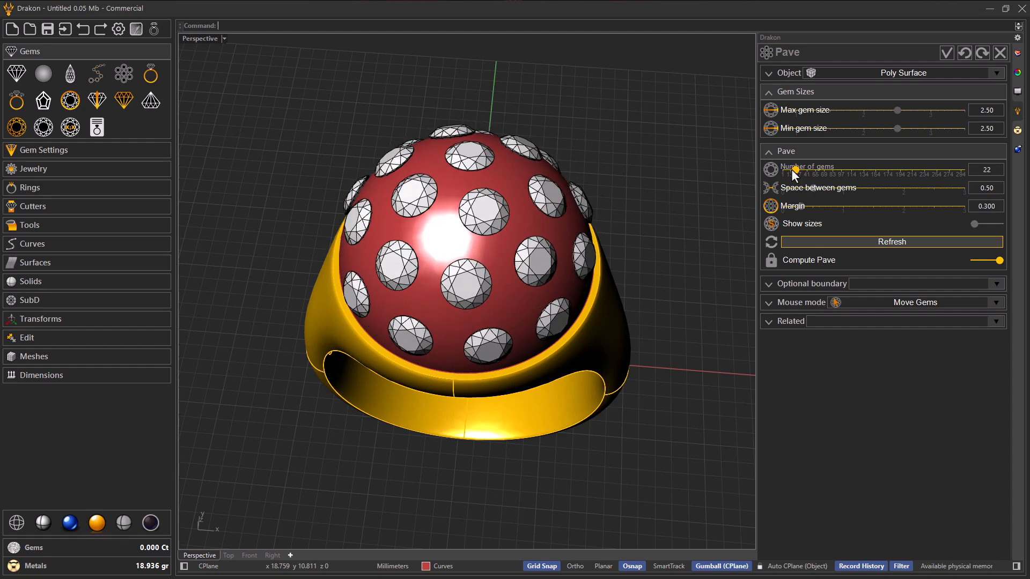
scroll(790, 169, up, 1)
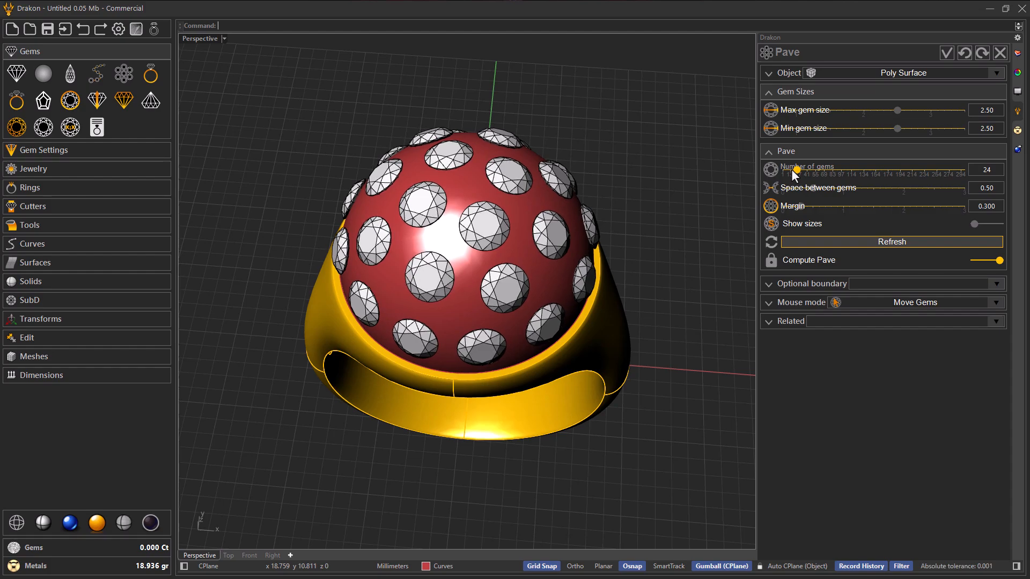
right_drag(589, 277, 429, 322)
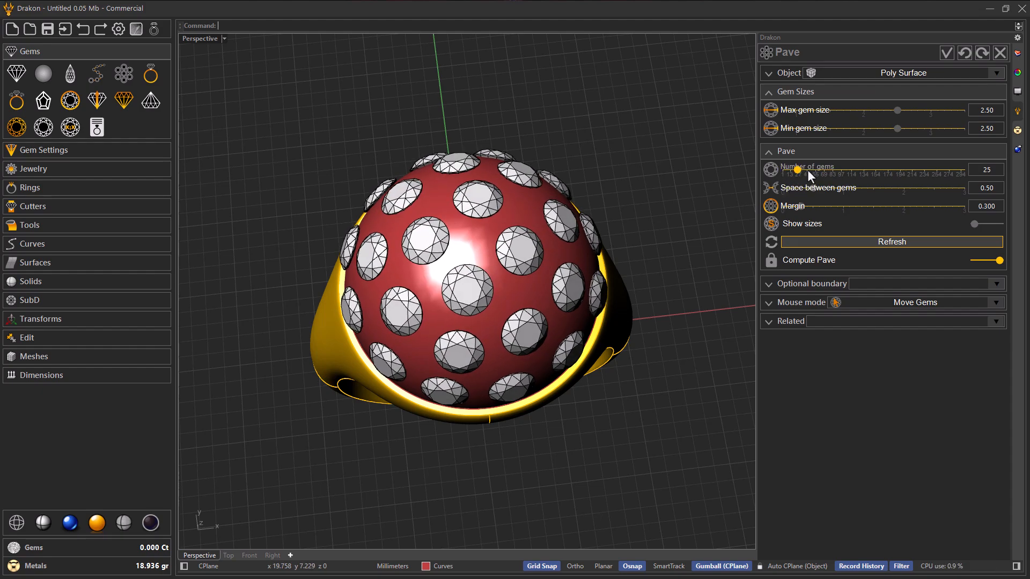
Step: Check the gem layout all around the dome and accept the pave
right_drag(582, 341, 484, 280)
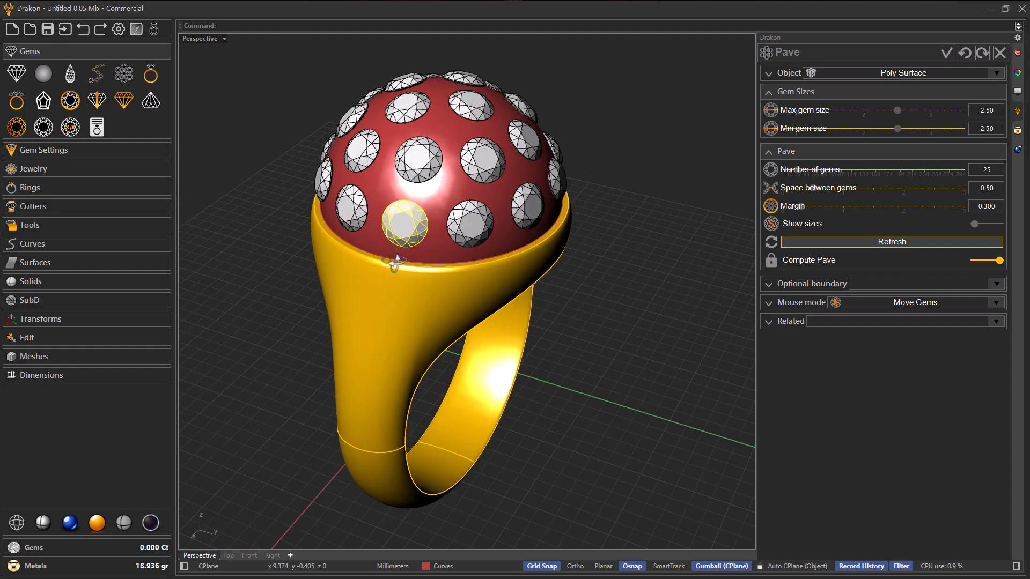
right_drag(420, 234, 601, 227)
right_drag(444, 254, 623, 290)
right_drag(446, 280, 484, 279)
scroll(492, 236, up, 4)
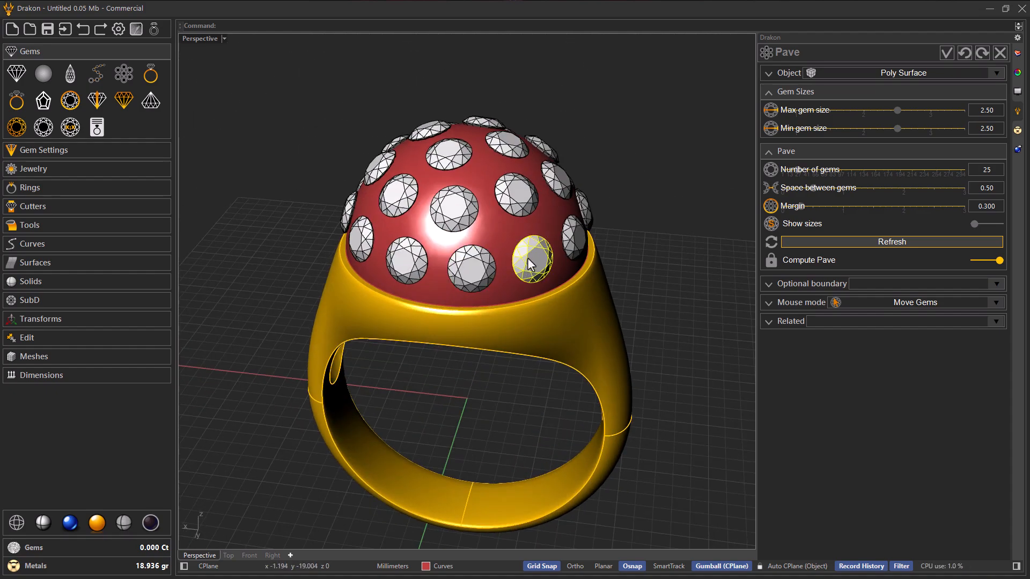
click(948, 54)
right_drag(620, 266, 490, 249)
scroll(490, 249, down, 2)
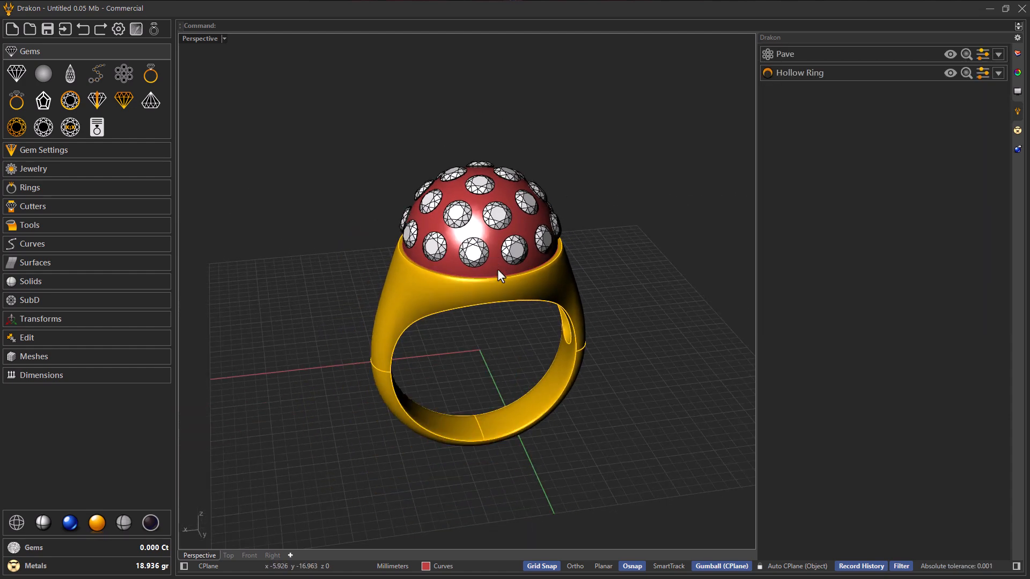
Step: Hide the red dome so only the gems remain above the ring's table
right_drag(496, 251, 484, 255)
click(462, 228)
right_drag(452, 228, 452, 243)
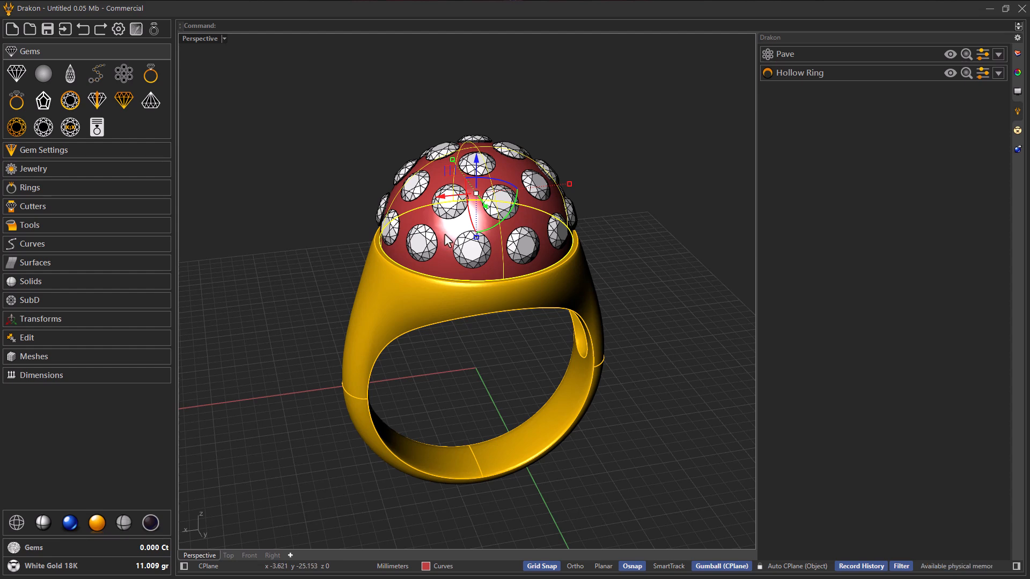
middle_click(445, 235)
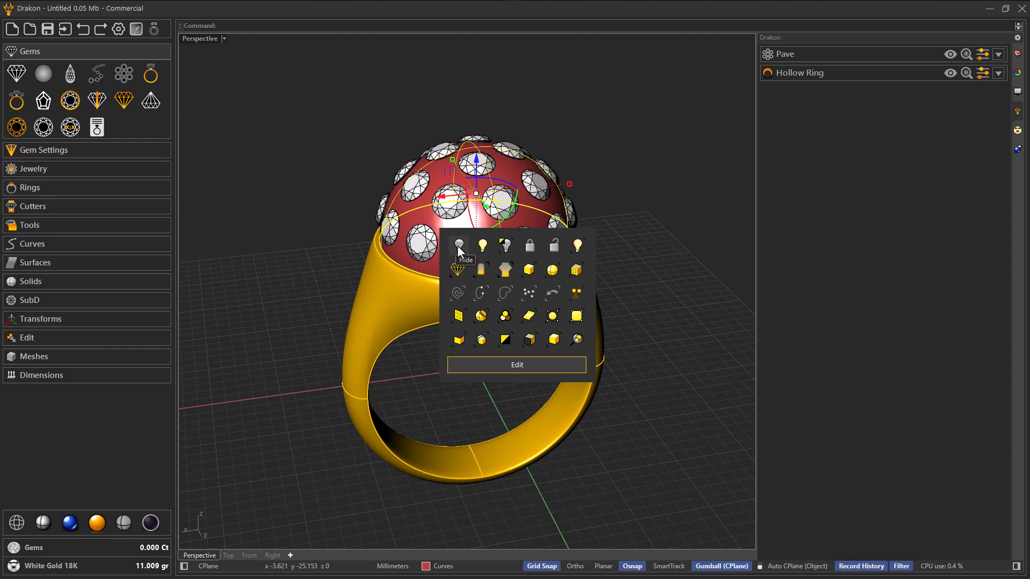
click(457, 246)
right_drag(480, 275, 463, 228)
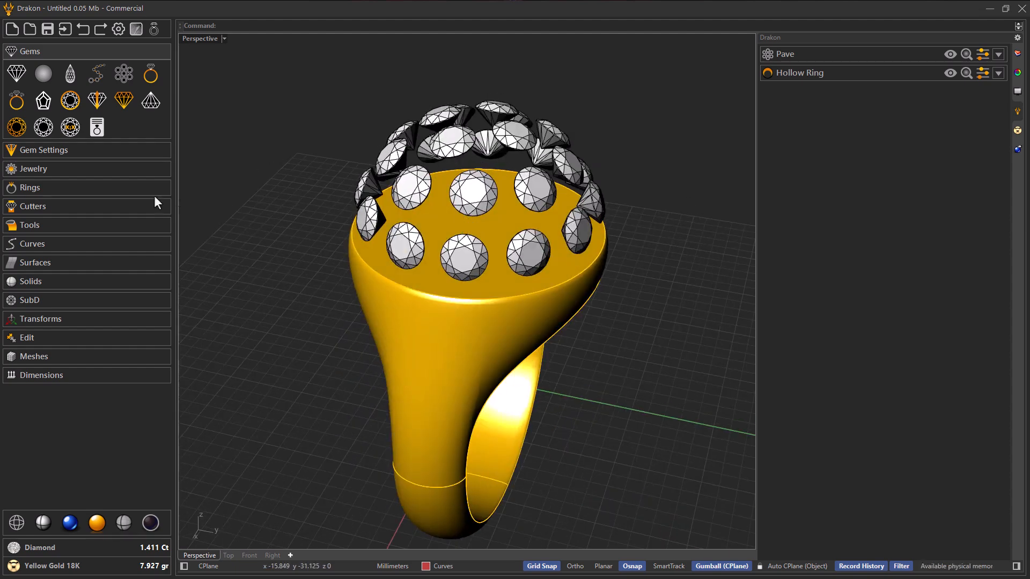
Step: Start a Claw setting and set its number of prongs to 3
click(89, 151)
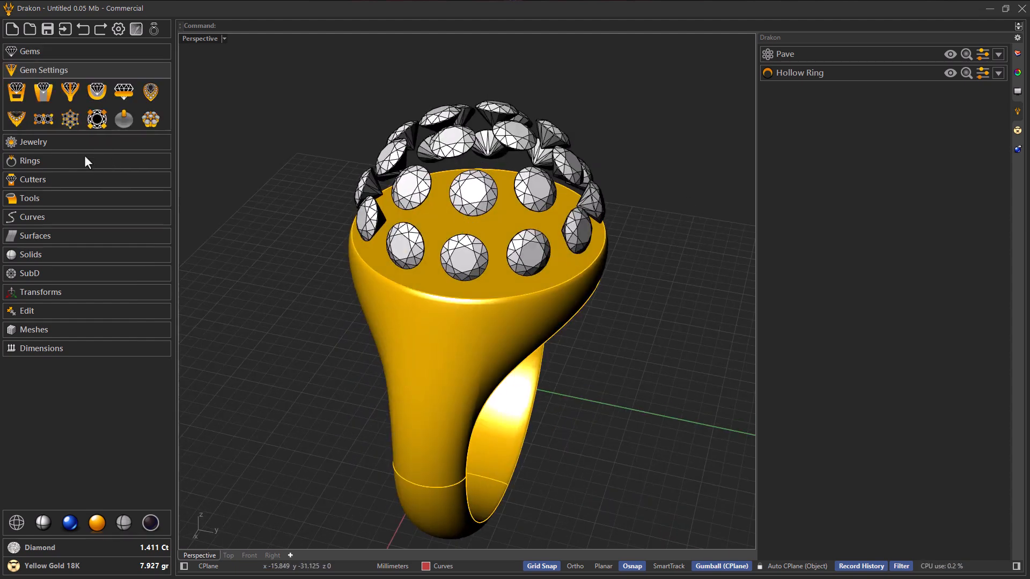
click(69, 91)
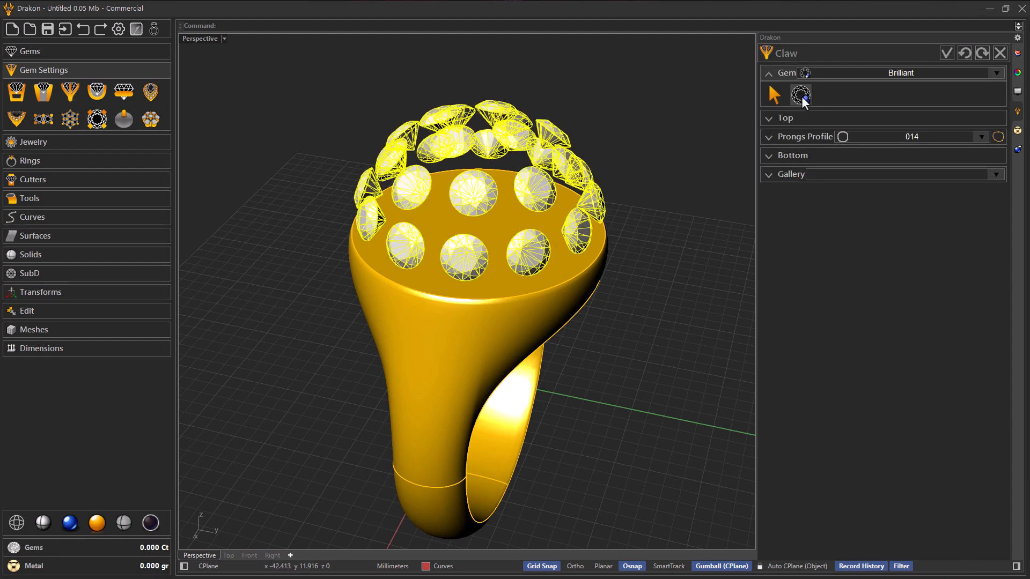
right_drag(750, 141, 616, 200)
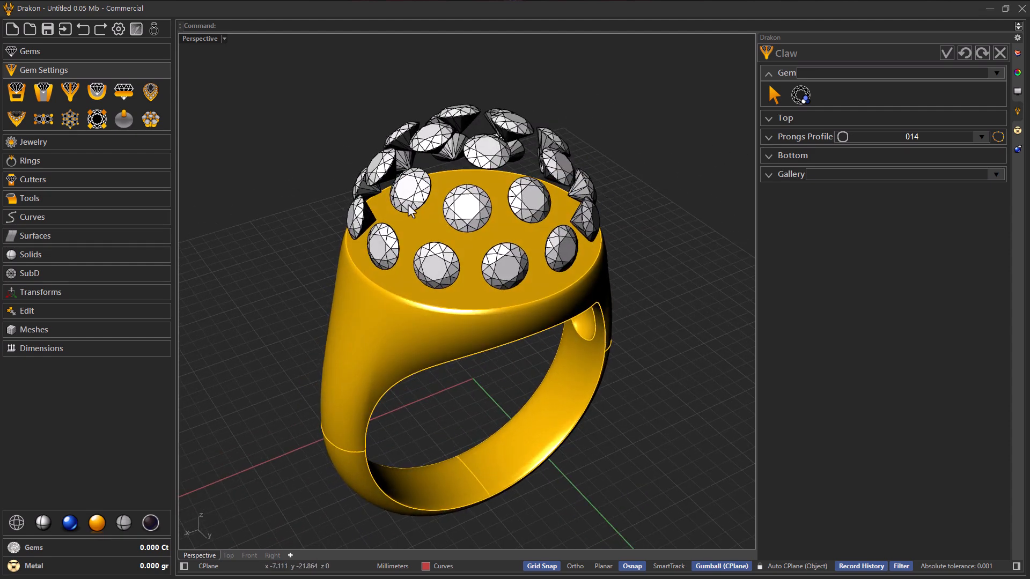
click(787, 118)
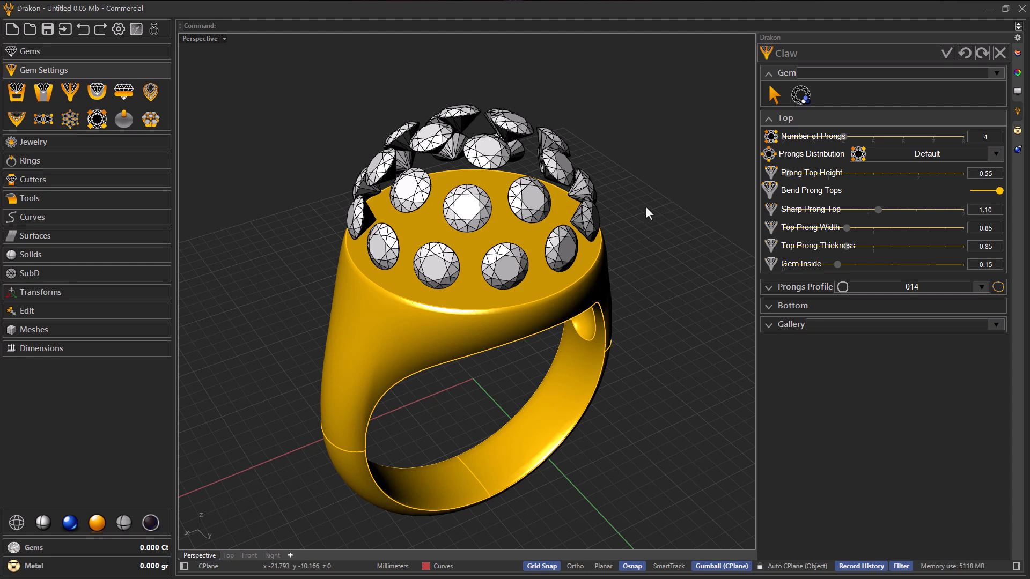
click(828, 135)
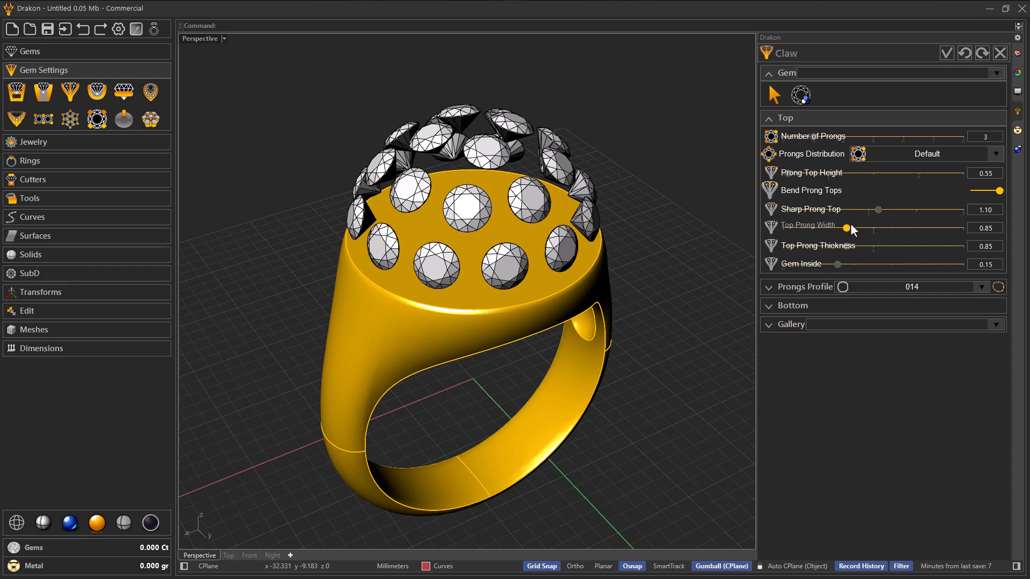
Step: Set the top prong width and thickness to 0.75 and choose prong profile 000
scroll(851, 224, down, 2)
scroll(849, 243, down, 2)
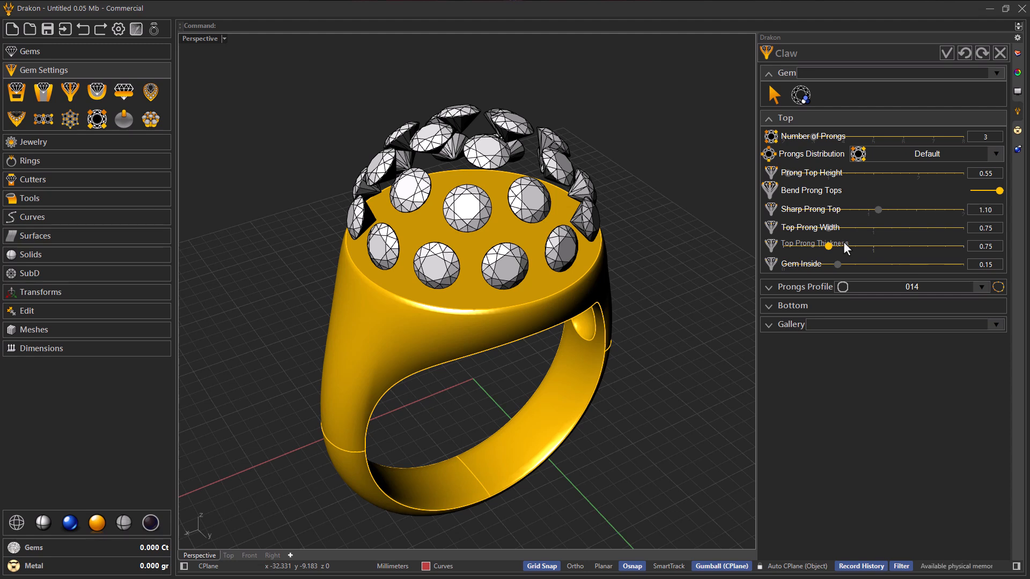
click(855, 288)
click(859, 304)
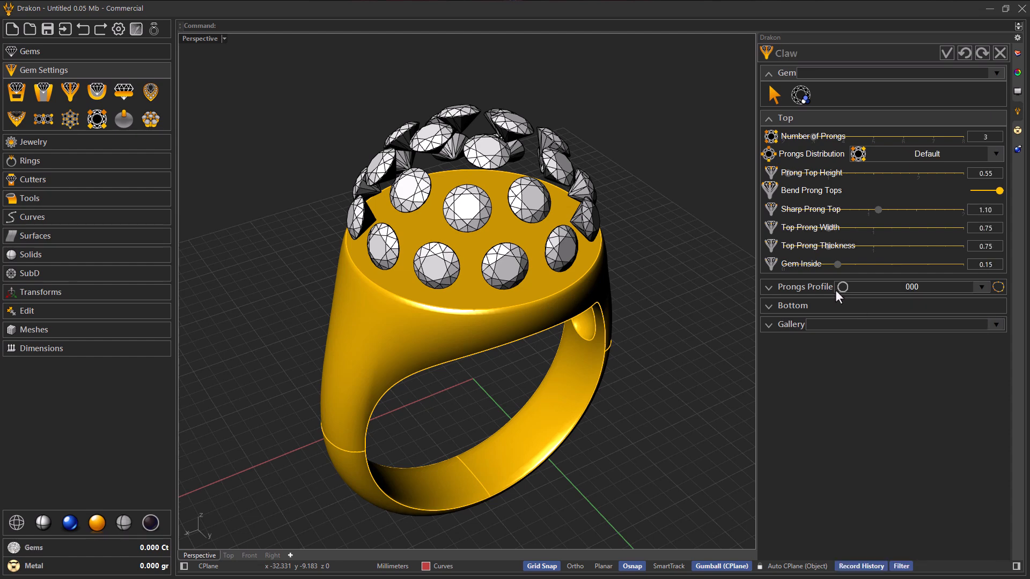
Step: Set the claw's bottom diameter to 1.00 and build claws on all the brilliant gems
click(794, 307)
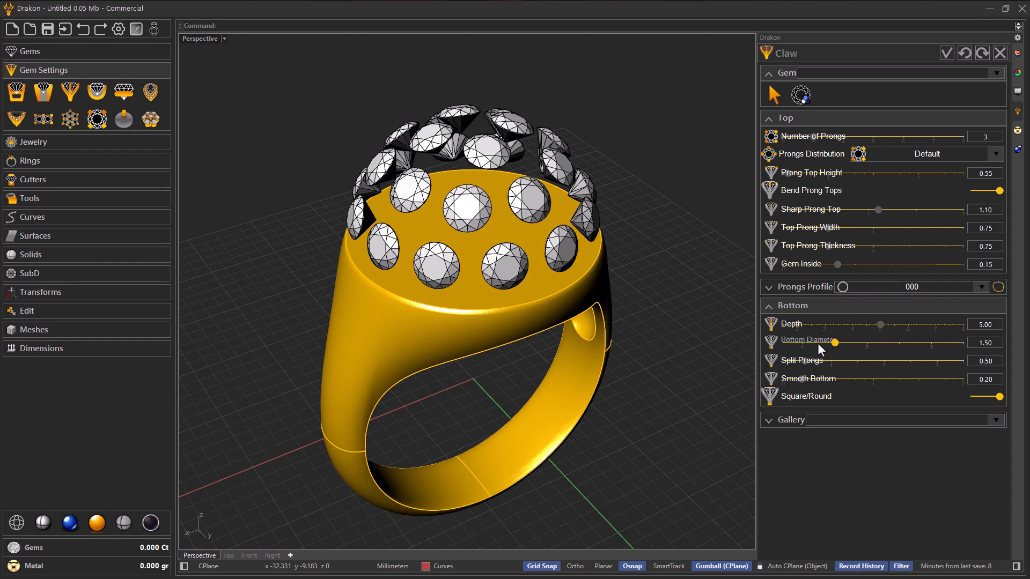
drag(826, 343, 802, 342)
click(800, 95)
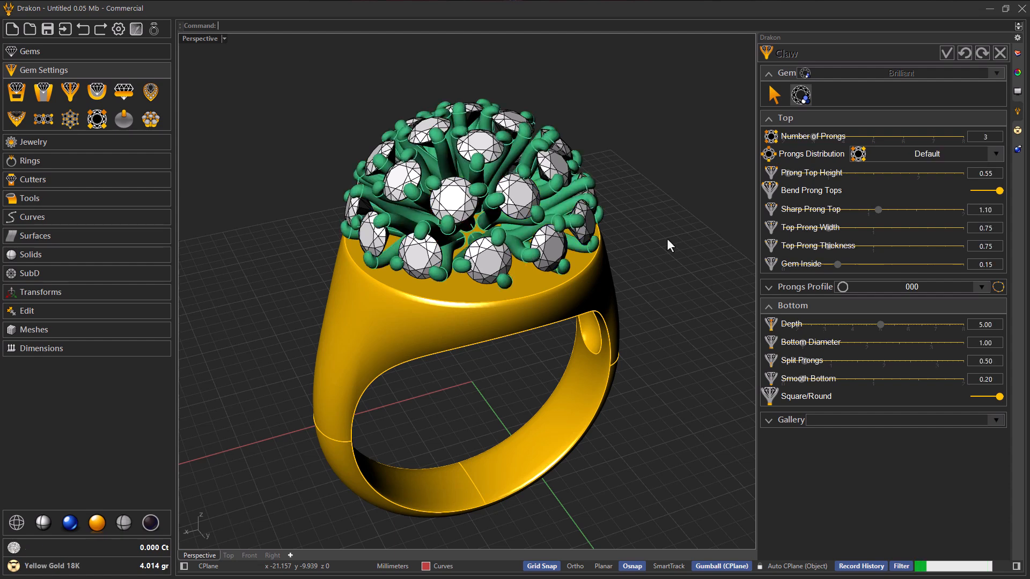
Step: Turn off Bend Prong Tops for the claws
right_drag(666, 239, 627, 243)
right_drag(438, 252, 639, 250)
click(976, 191)
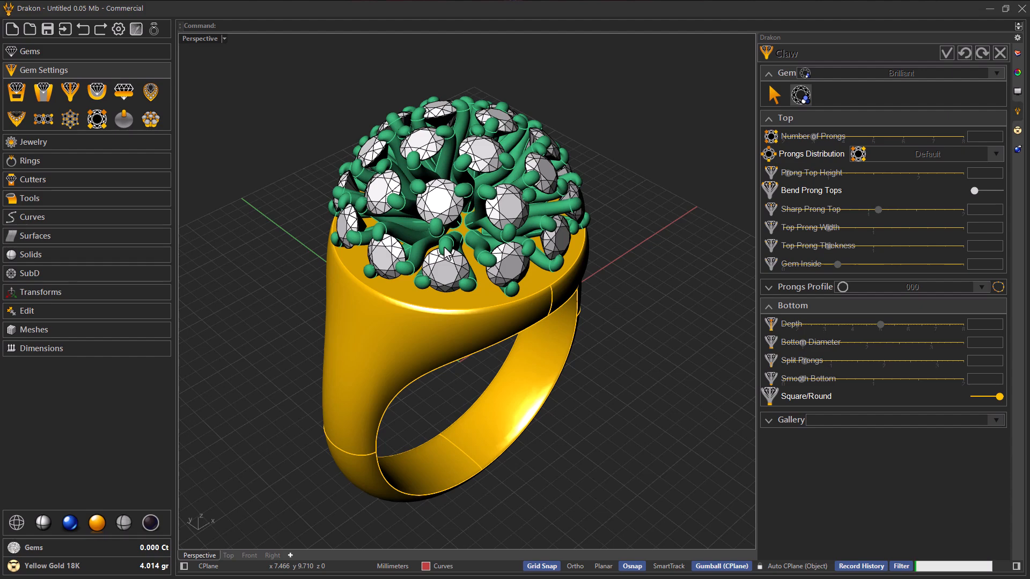
right_drag(444, 252, 677, 214)
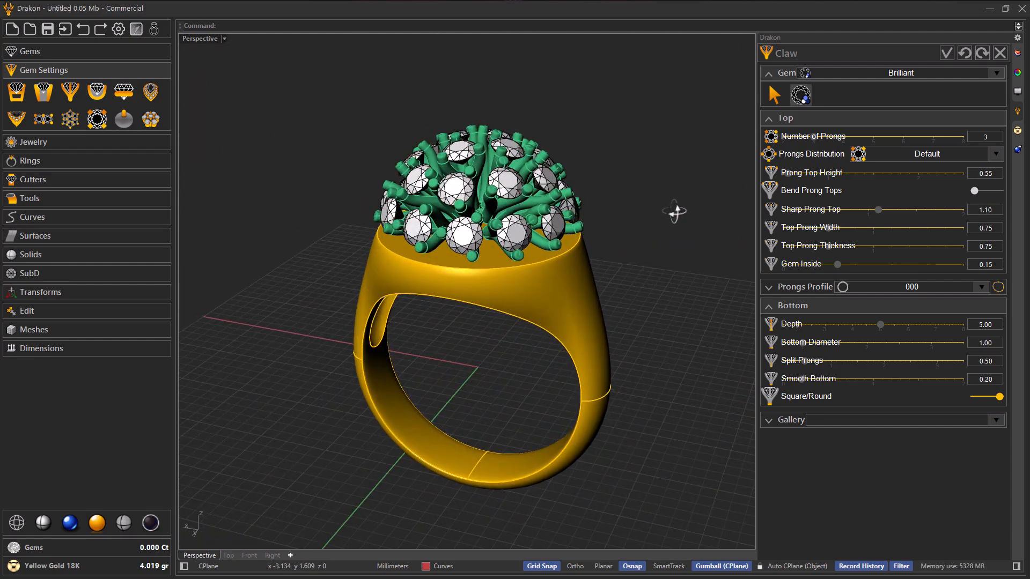
Step: Hide the gold ring so the claws can be seen on their own
scroll(418, 250, up, 2)
mouse_move(414, 254)
right_down()
mouse_move(545, 249)
mouse_move(424, 235)
mouse_move(407, 265)
right_up()
click(407, 265)
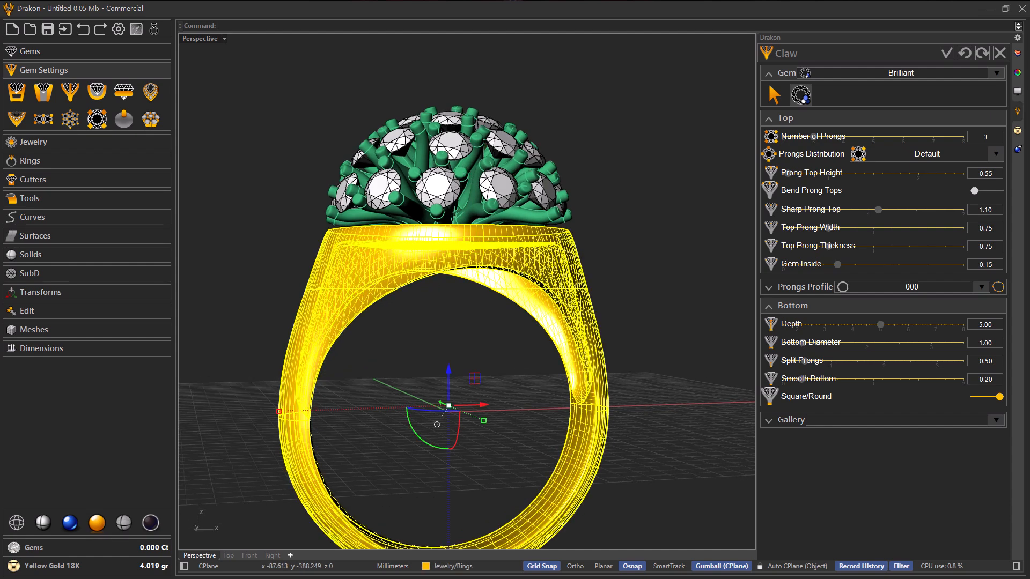
right_click(407, 265)
click(419, 277)
Step: Examine the claws from below, the side and above, including where the prongs meet at the bottom
right_drag(419, 276, 444, 192)
scroll(440, 241, up, 6)
scroll(420, 260, down, 5)
right_drag(420, 261, 425, 289)
scroll(425, 288, up, 6)
scroll(440, 263, down, 5)
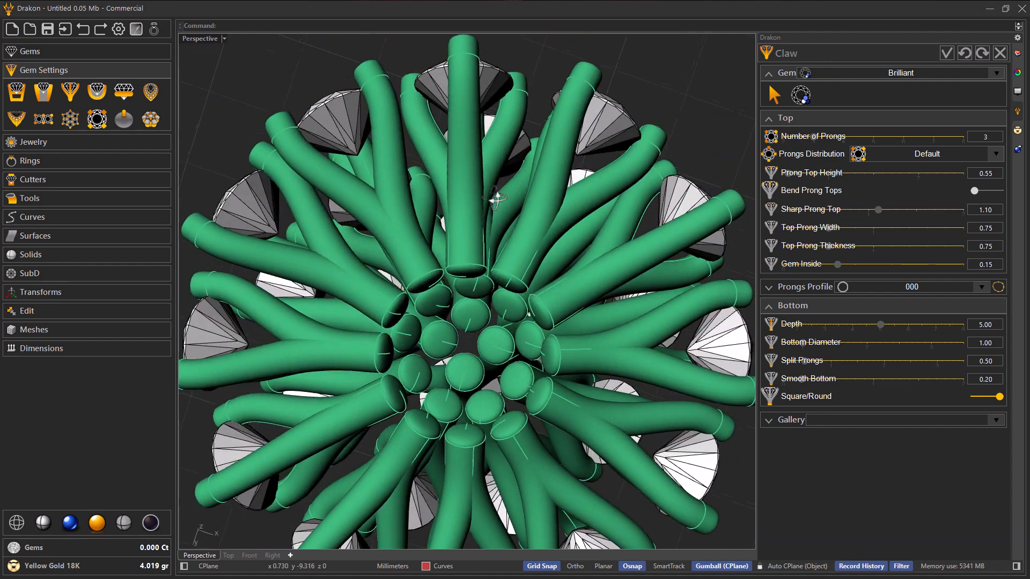
scroll(495, 266, down, 2)
right_drag(483, 220, 445, 303)
scroll(478, 344, down, 5)
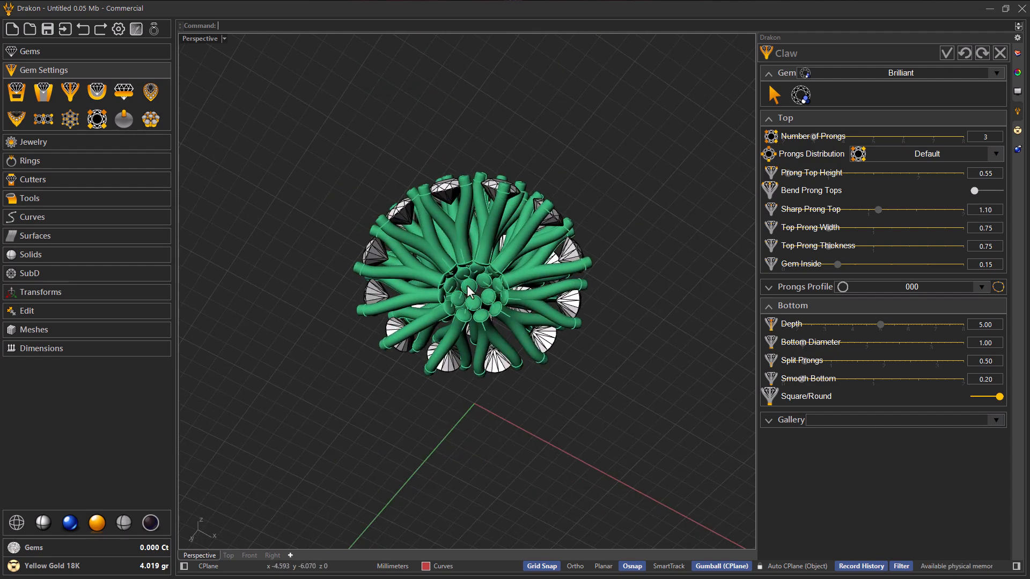
scroll(442, 307, up, 3)
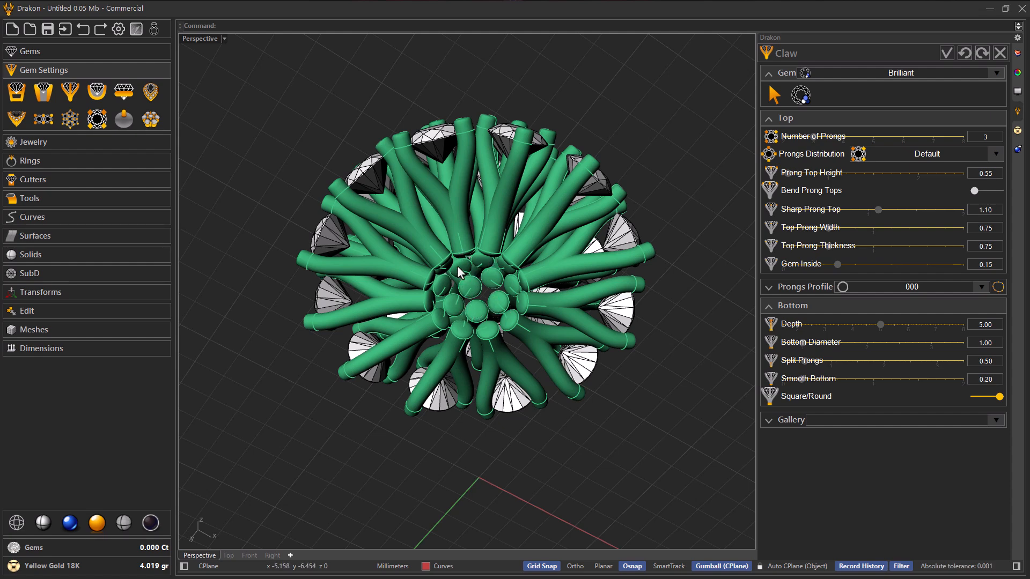
right_drag(452, 256, 475, 358)
scroll(473, 357, down, 4)
scroll(457, 234, up, 4)
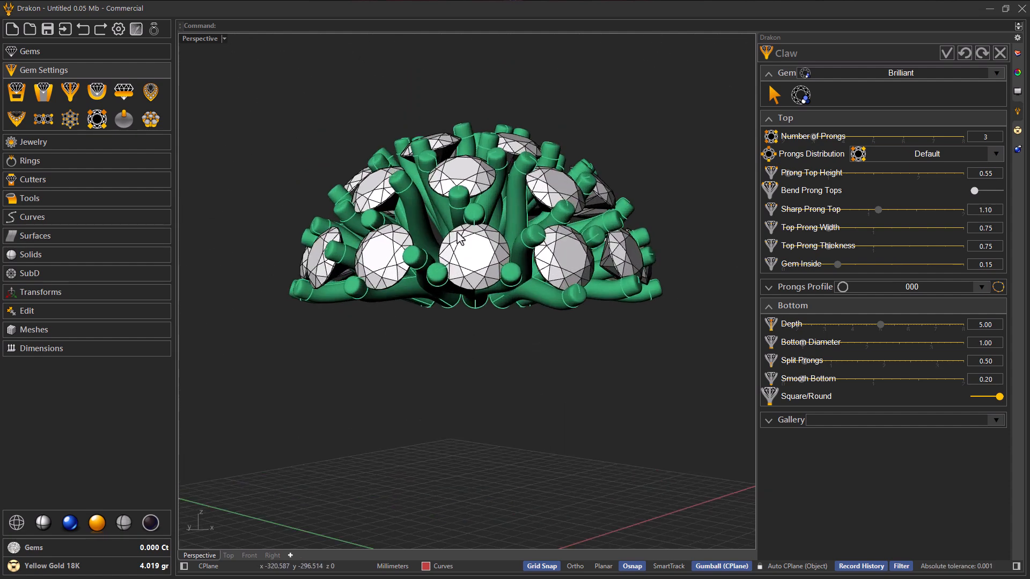
right_drag(413, 246, 488, 294)
scroll(495, 293, up, 2)
right_drag(557, 301, 443, 309)
right_drag(443, 236, 368, 294)
scroll(364, 296, down, 2)
right_drag(462, 310, 389, 267)
scroll(539, 281, up, 3)
scroll(391, 268, down, 2)
right_drag(471, 271, 506, 292)
Step: Accept the claw setting and check the prong ends on its underside
click(943, 58)
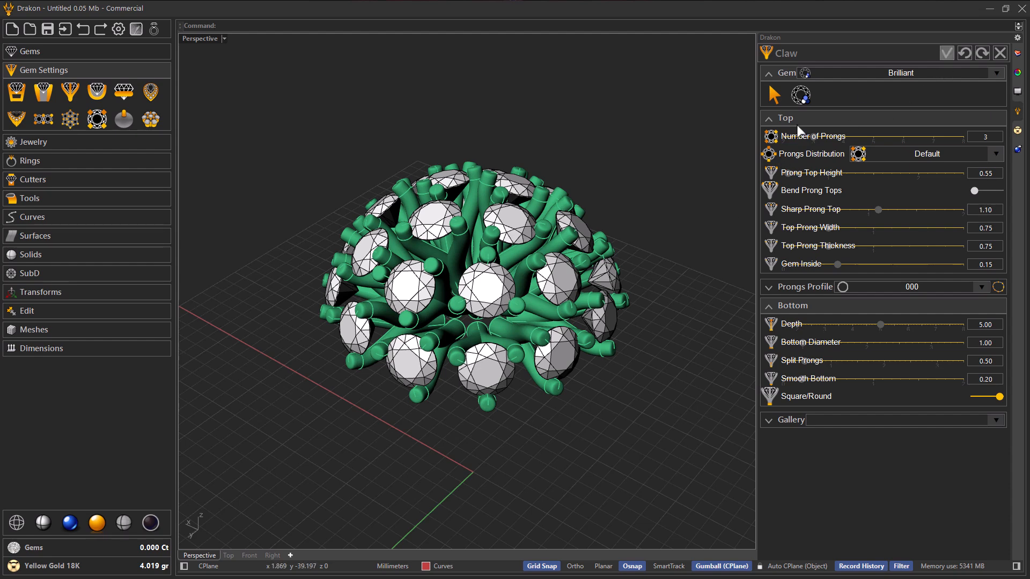
scroll(346, 273, down, 4)
right_drag(354, 308, 423, 255)
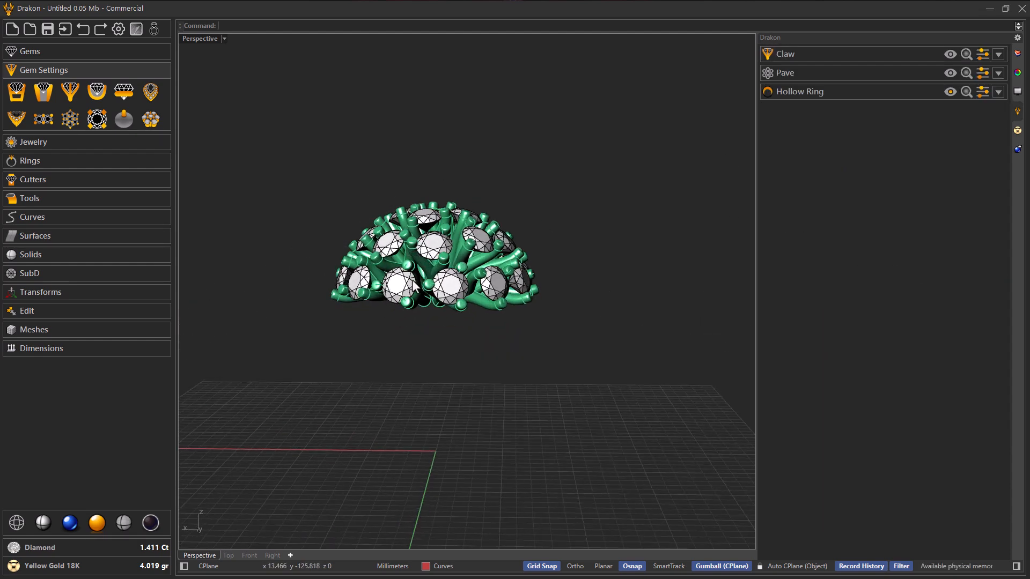
scroll(416, 280, up, 4)
right_drag(430, 310, 425, 187)
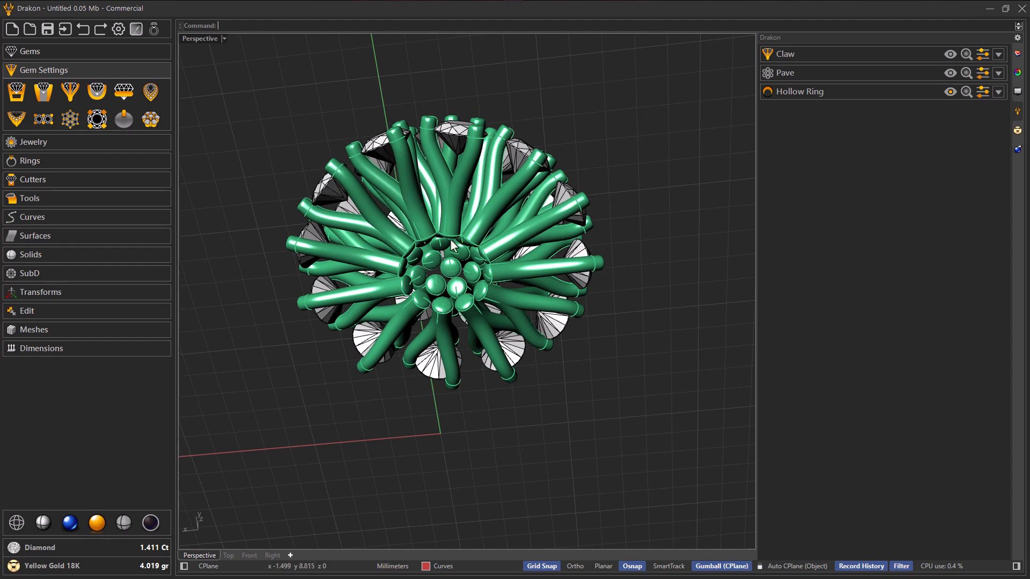
right_drag(436, 281, 472, 285)
scroll(472, 285, up, 5)
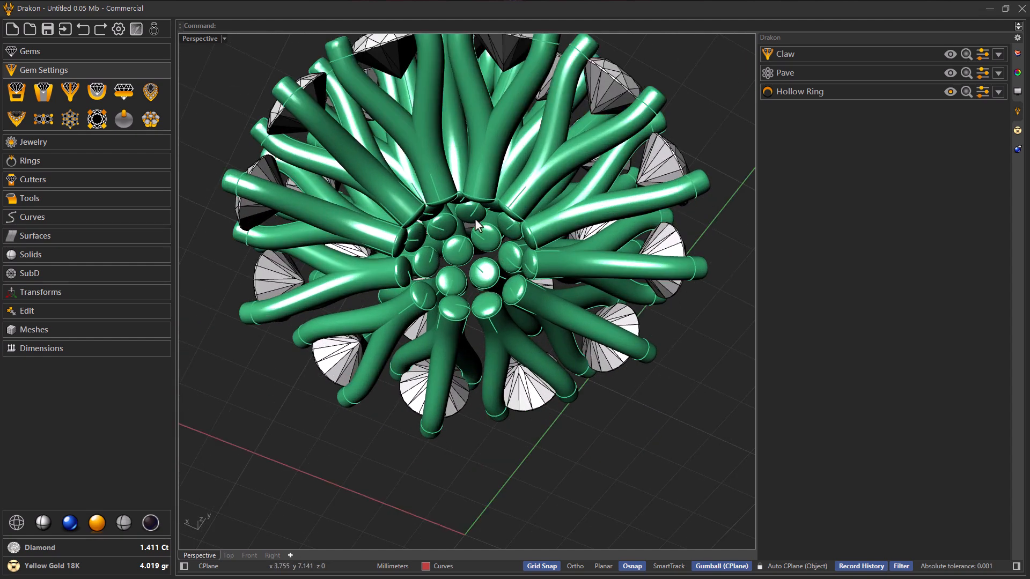
Step: Create a solid sphere of about 2.5 mm radius at x 0, y 11 in the front view, beneath the claw cluster
click(85, 256)
click(44, 223)
right_drag(470, 252, 476, 287)
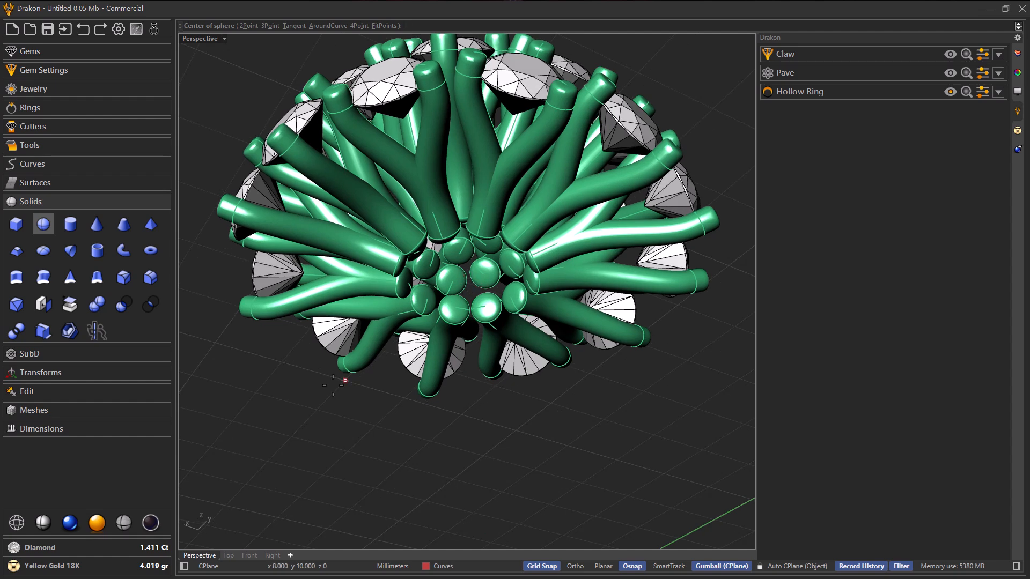
click(249, 555)
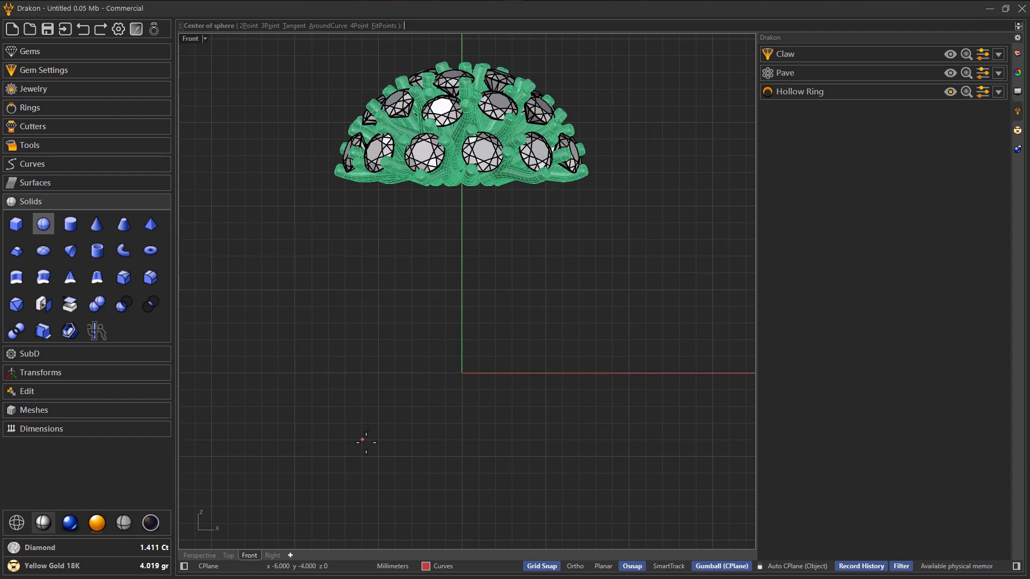
scroll(455, 174, up, 3)
scroll(455, 175, up, 2)
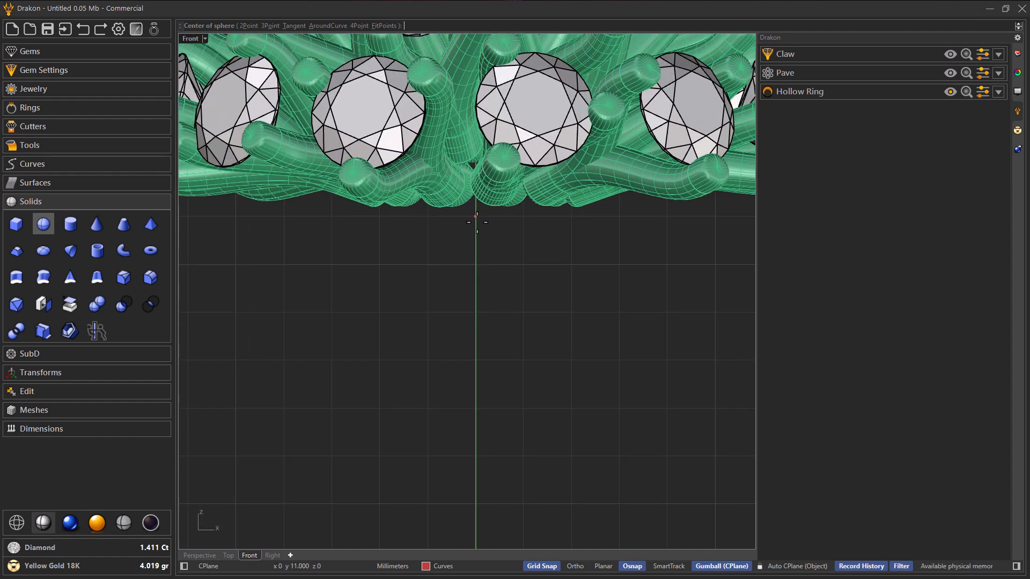
click(476, 218)
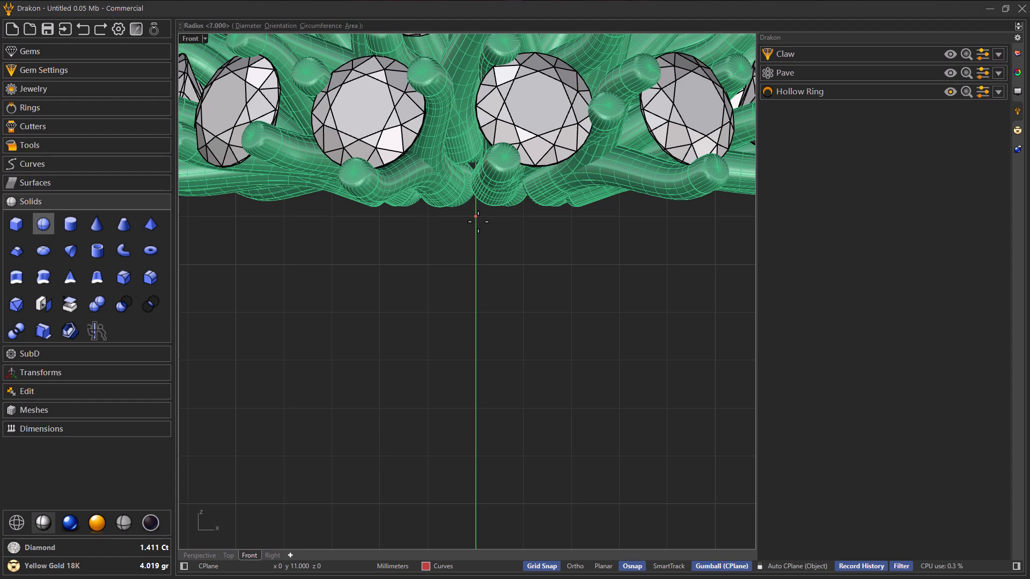
click(584, 217)
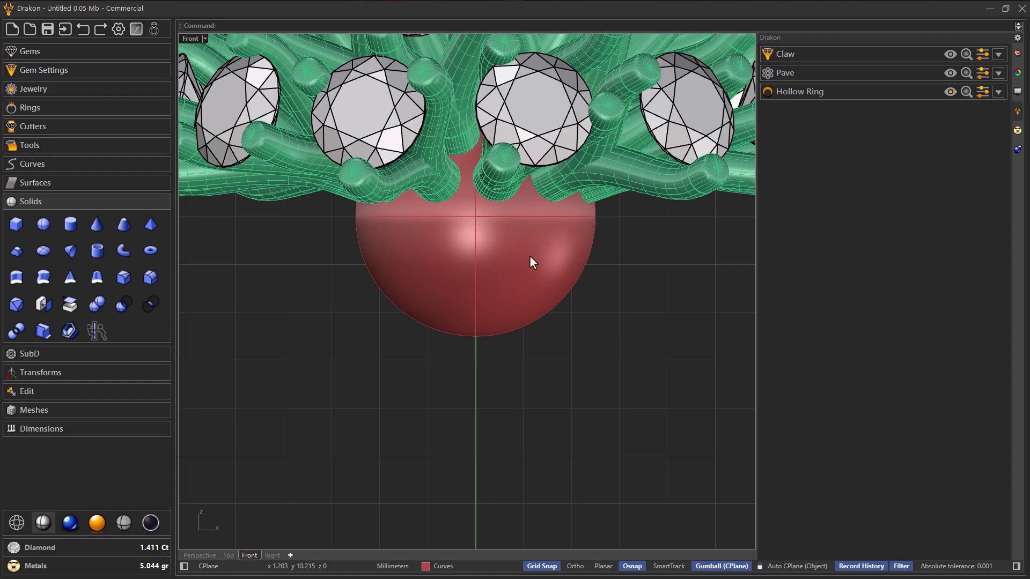
Step: Examine in perspective how the claw prongs run into the sphere from below and from the side
scroll(475, 272, down, 3)
scroll(475, 272, down, 3)
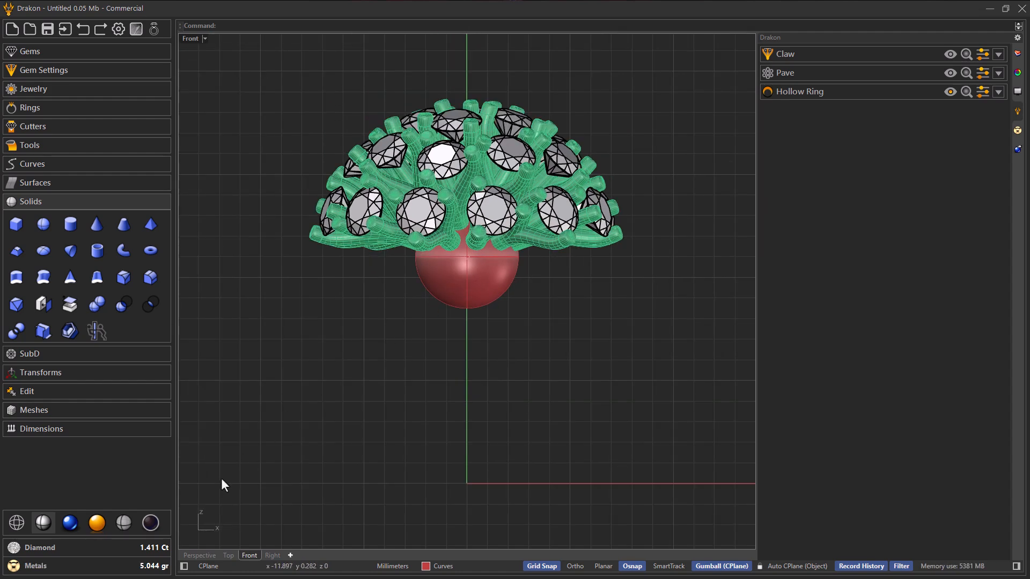
click(206, 554)
right_drag(426, 360, 390, 259)
scroll(452, 271, up, 5)
scroll(414, 260, down, 5)
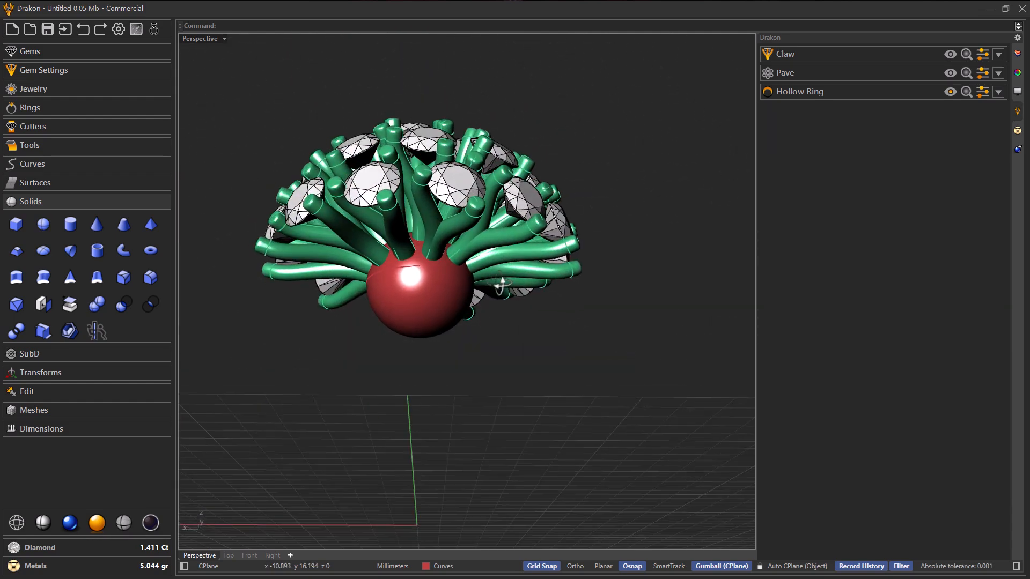
scroll(388, 259, up, 3)
scroll(536, 279, down, 3)
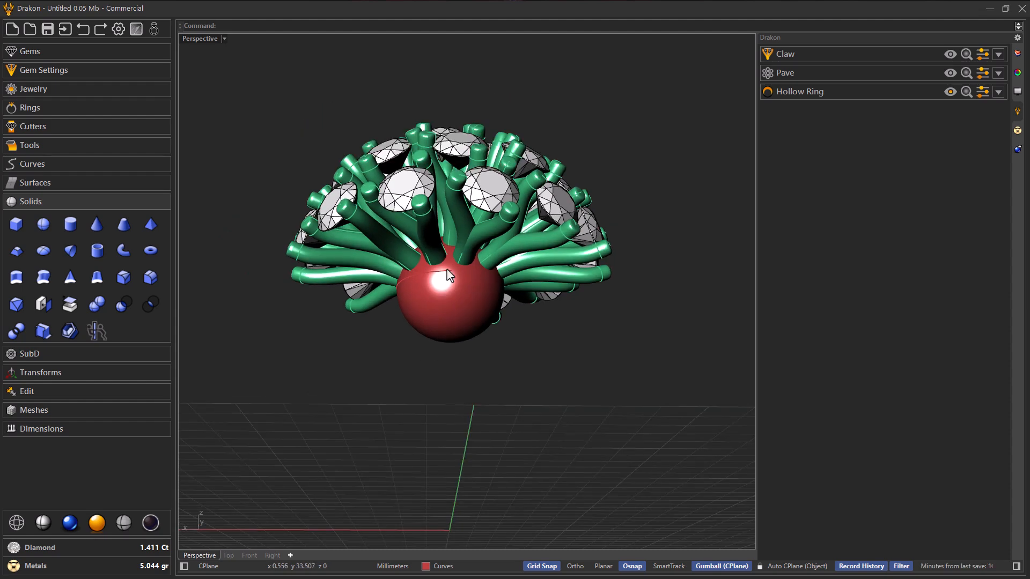
right_drag(503, 274, 435, 282)
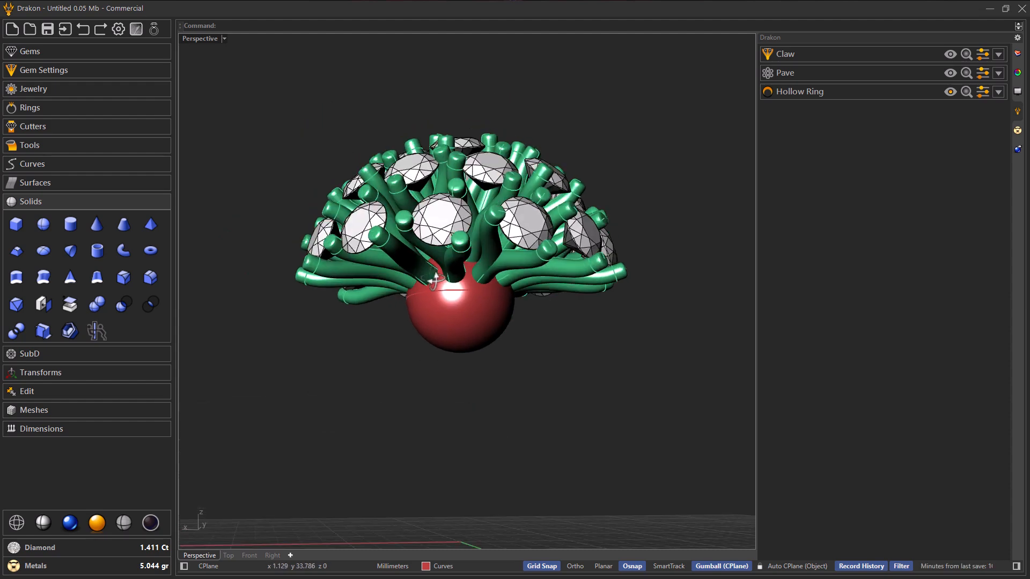
Step: Show the gold ring again and check how far the sphere projects inside it
click(950, 92)
mouse_move(664, 272)
right_down()
mouse_move(627, 255)
mouse_move(635, 243)
right_up()
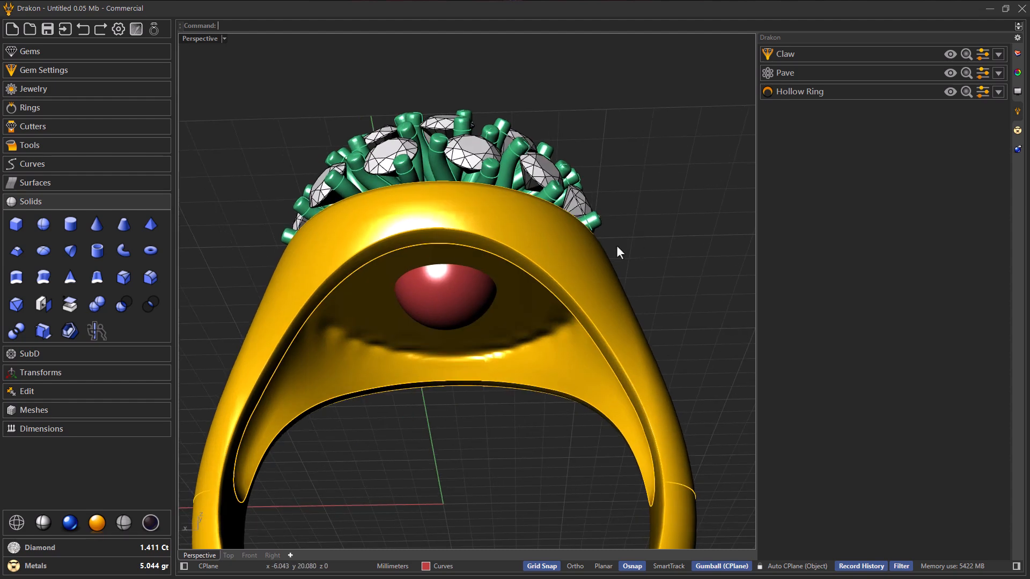
scroll(434, 267, up, 2)
right_drag(460, 247, 485, 236)
scroll(459, 272, down, 2)
scroll(457, 275, up, 2)
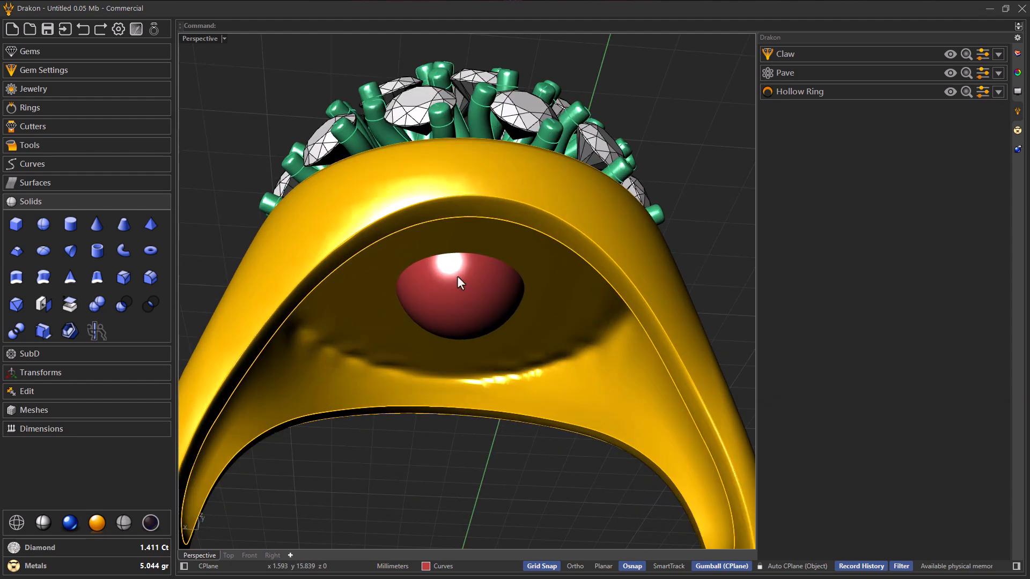
Step: Start a planar cutter with the sphere as the object to cut and open its options
click(134, 127)
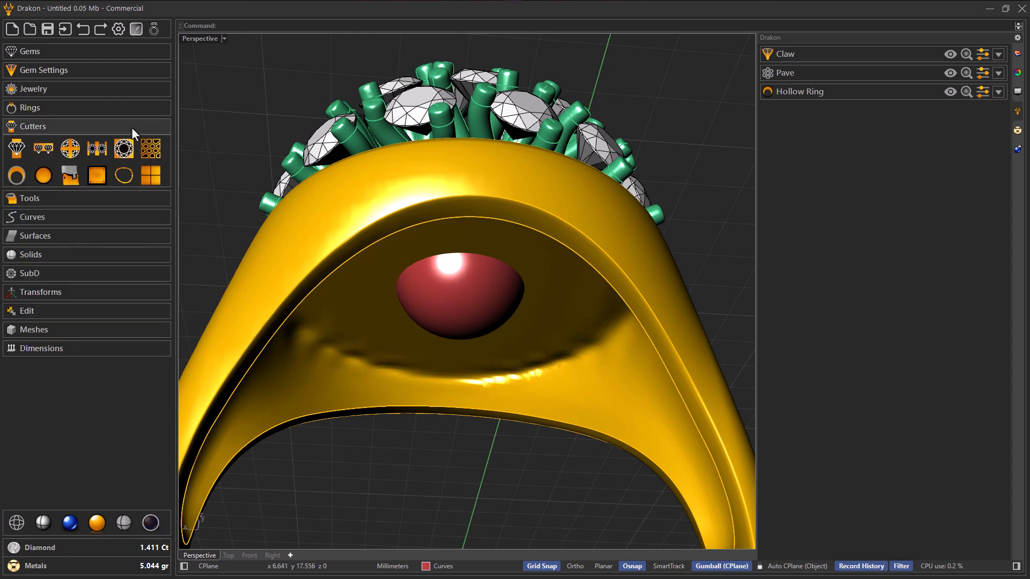
click(151, 176)
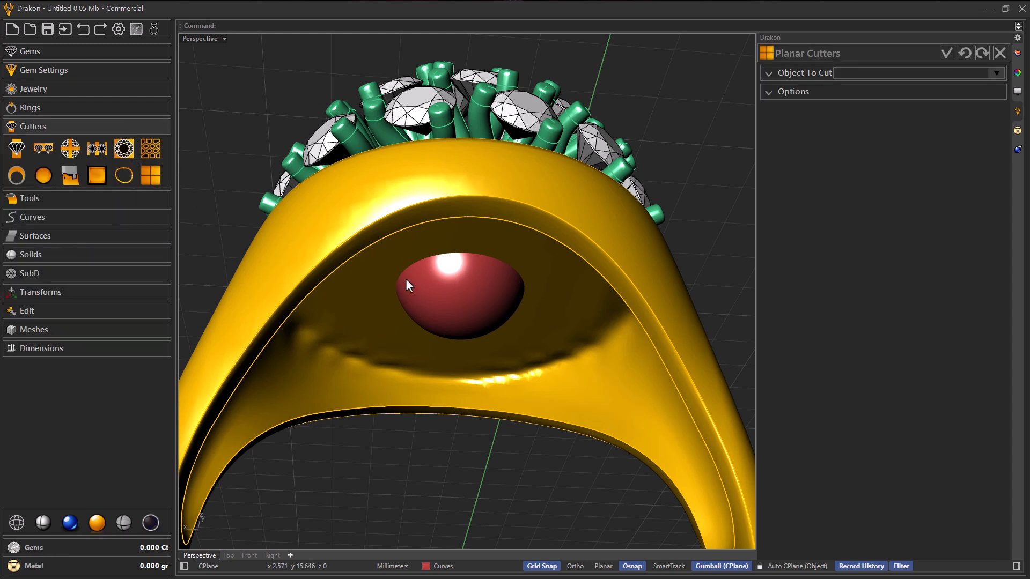
click(793, 72)
click(854, 96)
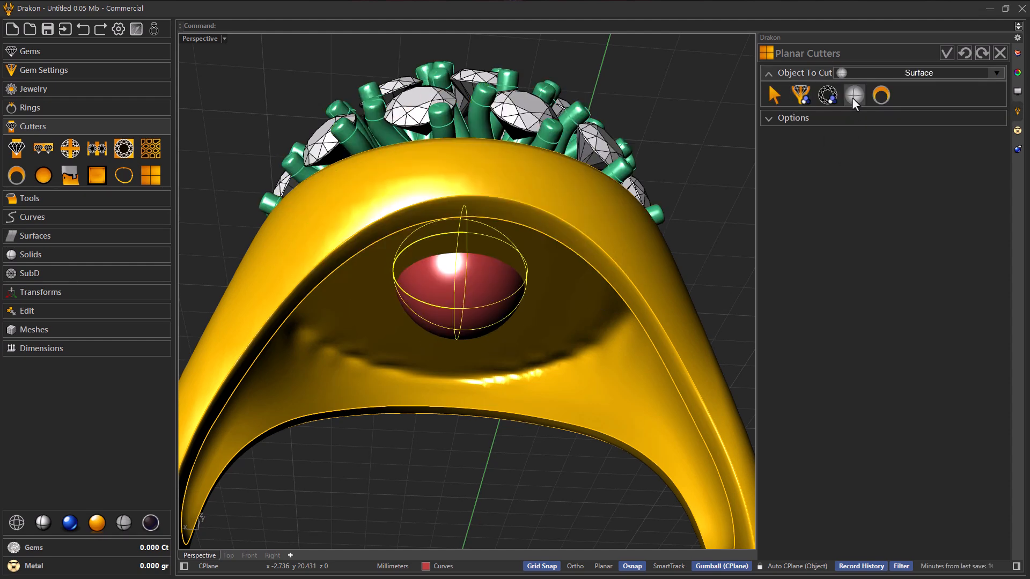
click(789, 119)
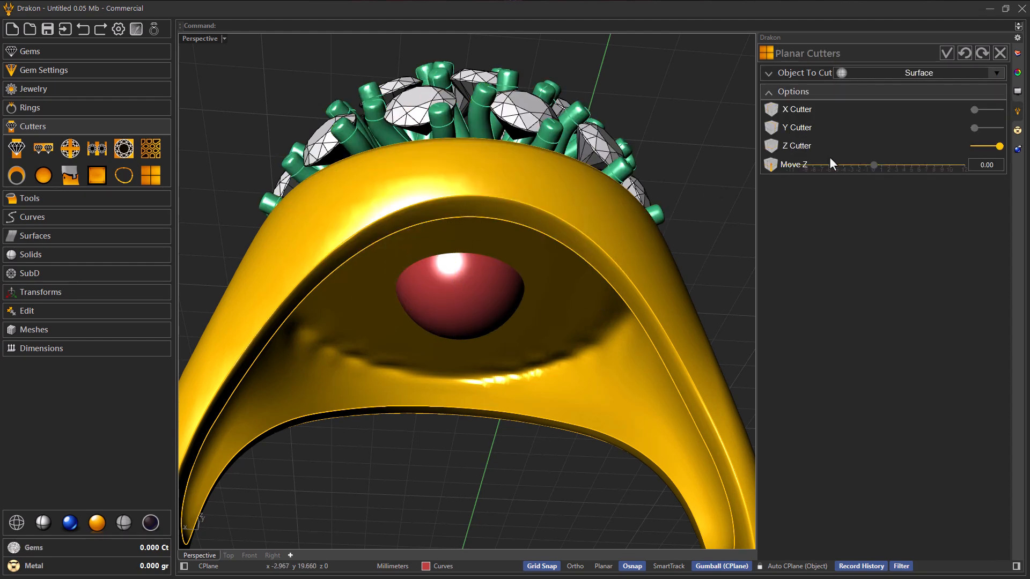
Step: Set the Z cutter's Move Z to -0.80 and accept the planar cutter
click(864, 166)
click(864, 165)
drag(871, 165, 866, 164)
click(867, 165)
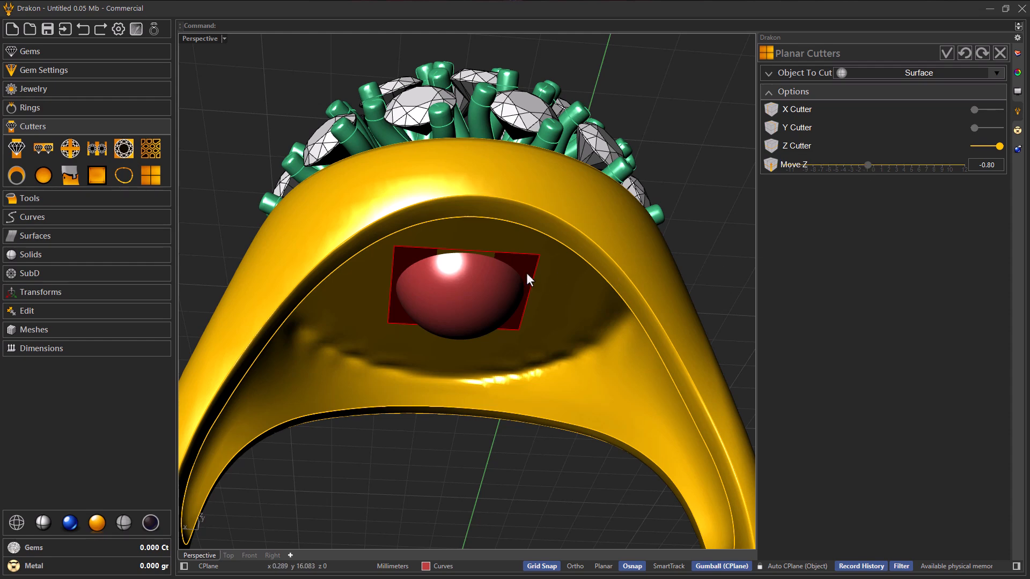
right_drag(527, 274, 515, 274)
mouse_move(449, 259)
right_down()
mouse_move(437, 276)
mouse_move(411, 276)
mouse_move(455, 248)
mouse_move(461, 268)
right_up()
scroll(455, 249, down, 5)
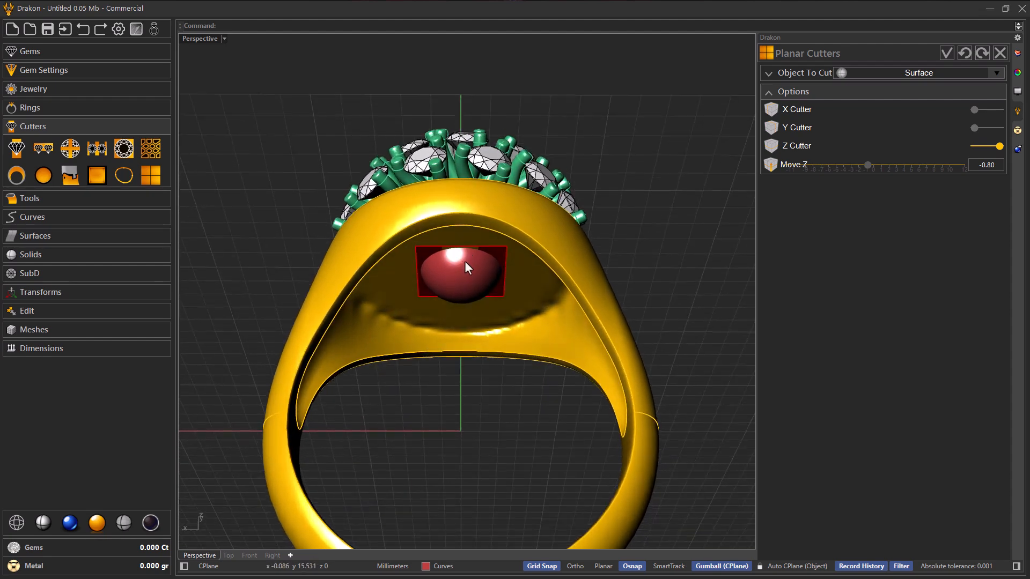
click(946, 53)
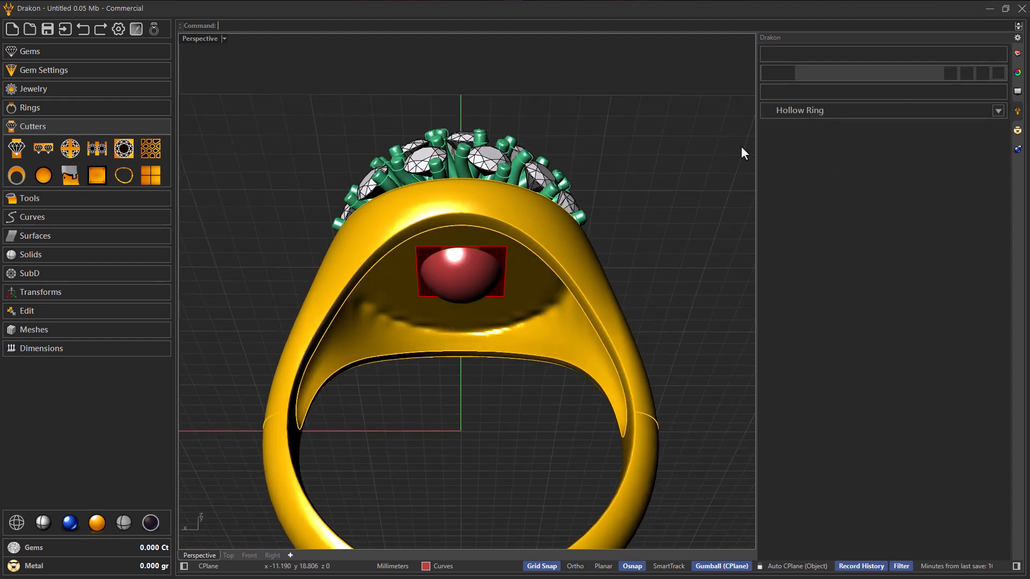
Step: Extrude the planar cutter surface downward into a solid block that encloses the lower part of the sphere
right_drag(500, 266, 521, 282)
scroll(521, 282, up, 4)
click(550, 263)
click(584, 290)
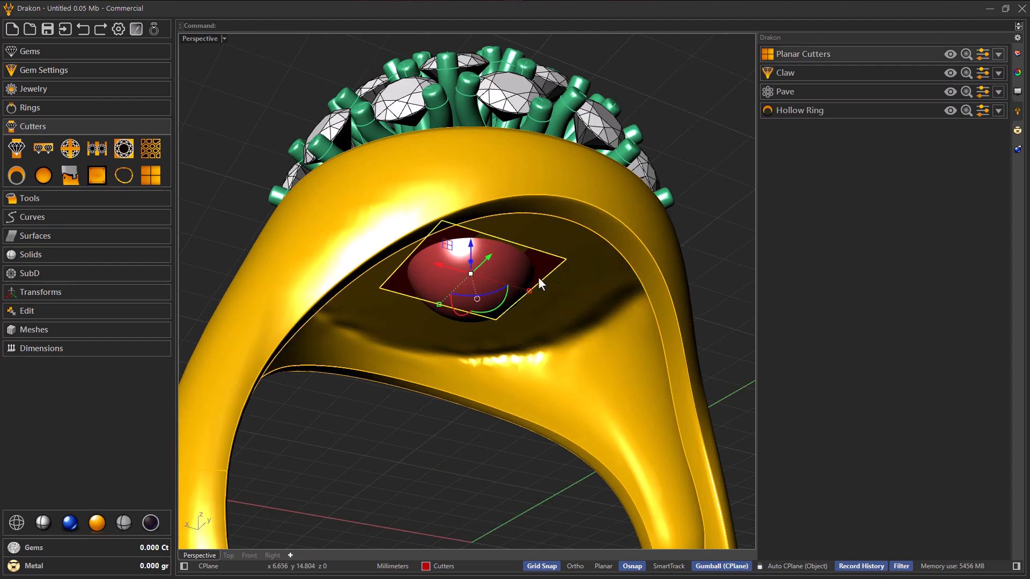
scroll(513, 260, down, 4)
right_drag(512, 261, 508, 271)
scroll(502, 279, up, 4)
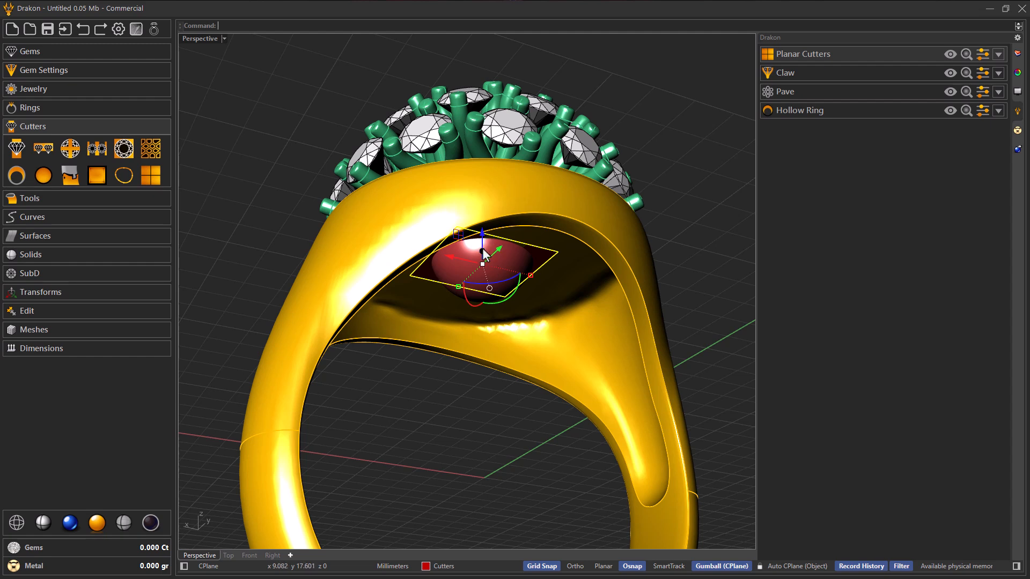
drag(481, 250, 488, 301)
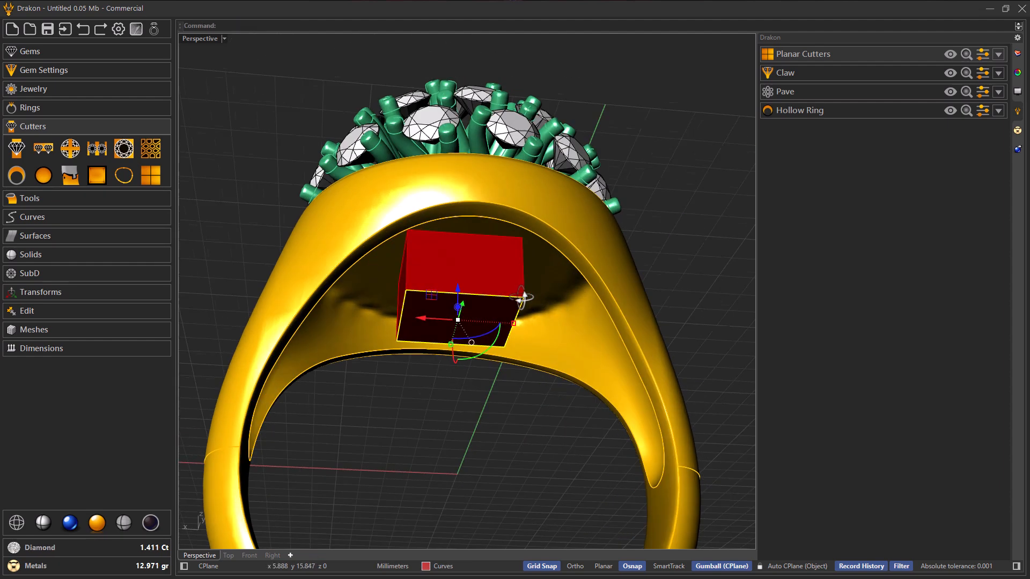
click(515, 400)
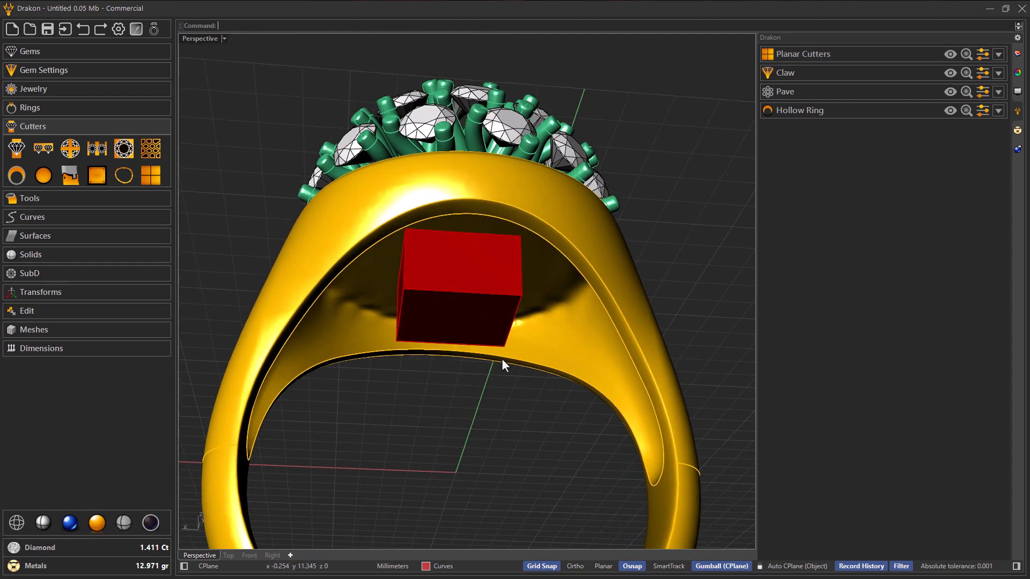
Step: Subtract the cutter block from the sphere with a Boolean difference to give the sphere a flat underside
right_drag(501, 358, 504, 373)
click(50, 256)
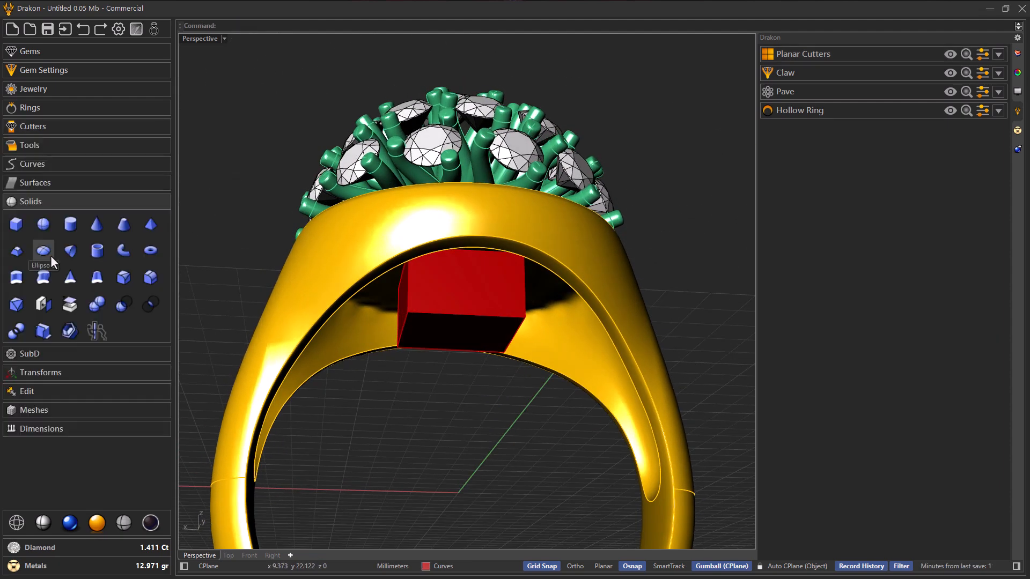
click(123, 304)
right_drag(378, 328, 440, 243)
scroll(446, 309, up, 6)
click(440, 241)
key(Return)
scroll(439, 240, down, 6)
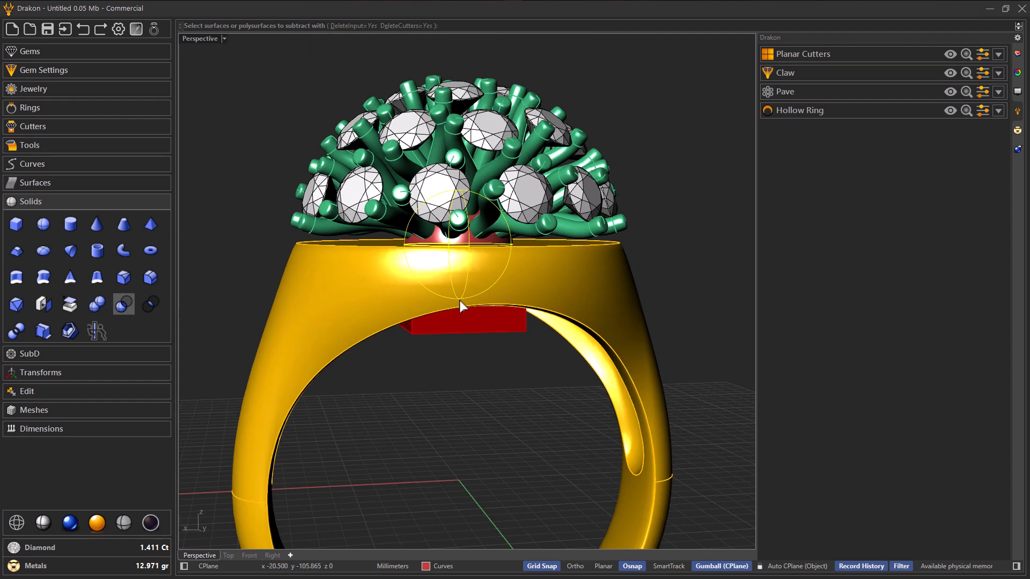
scroll(460, 300, up, 1)
click(484, 287)
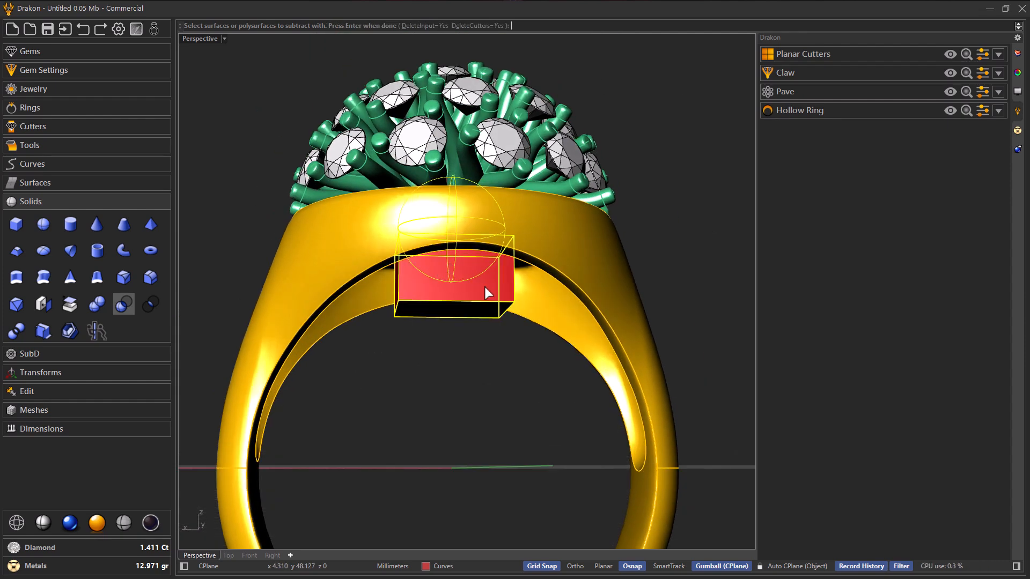
key(Return)
Step: Examine the trimmed sphere inside the ring and beneath the claws from several angles
right_drag(485, 288, 454, 264)
scroll(465, 241, down, 6)
scroll(438, 261, down, 3)
scroll(437, 261, up, 6)
scroll(489, 243, up, 3)
scroll(420, 274, down, 4)
scroll(423, 251, up, 3)
scroll(450, 255, up, 2)
scroll(419, 258, down, 4)
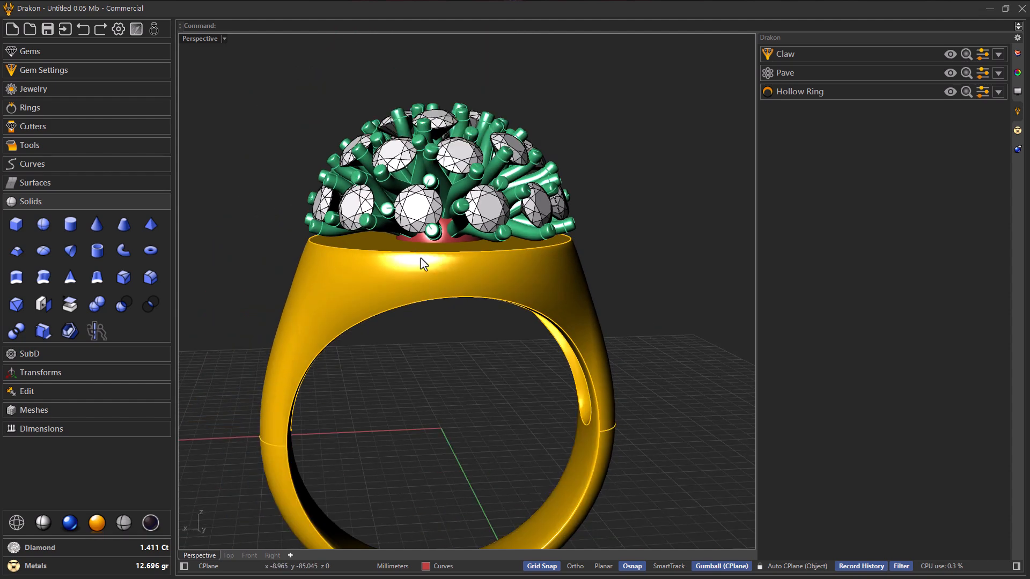
scroll(423, 264, up, 4)
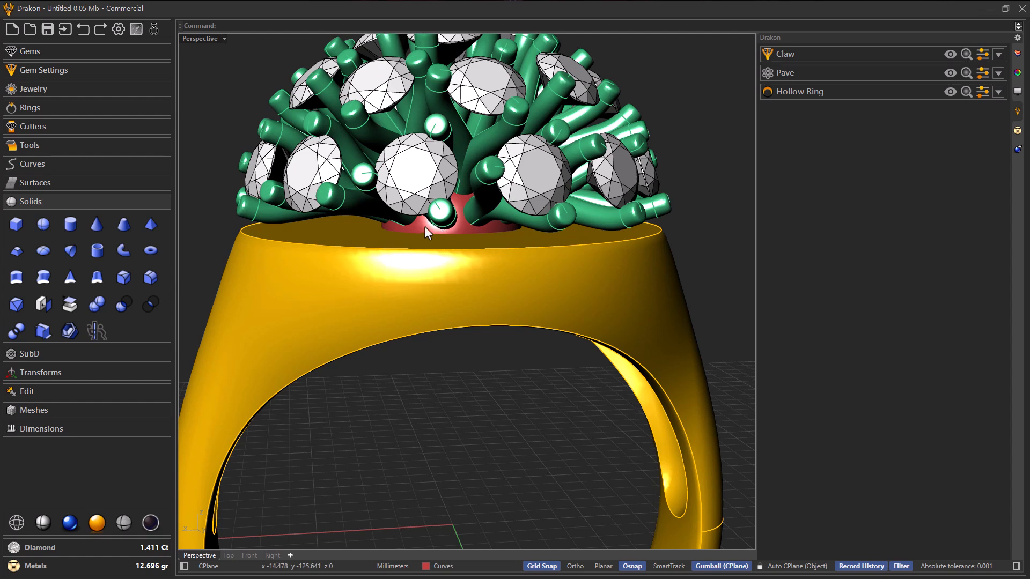
Step: Hide the gold ring to expose the underside of the trimmed sphere
click(373, 270)
middle_click(372, 270)
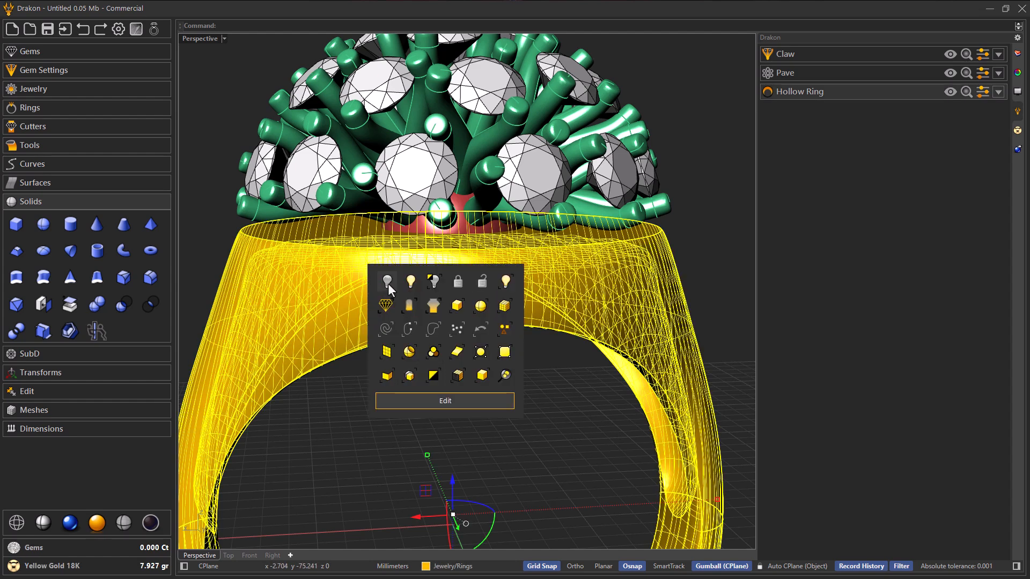
click(387, 281)
right_drag(388, 285, 397, 201)
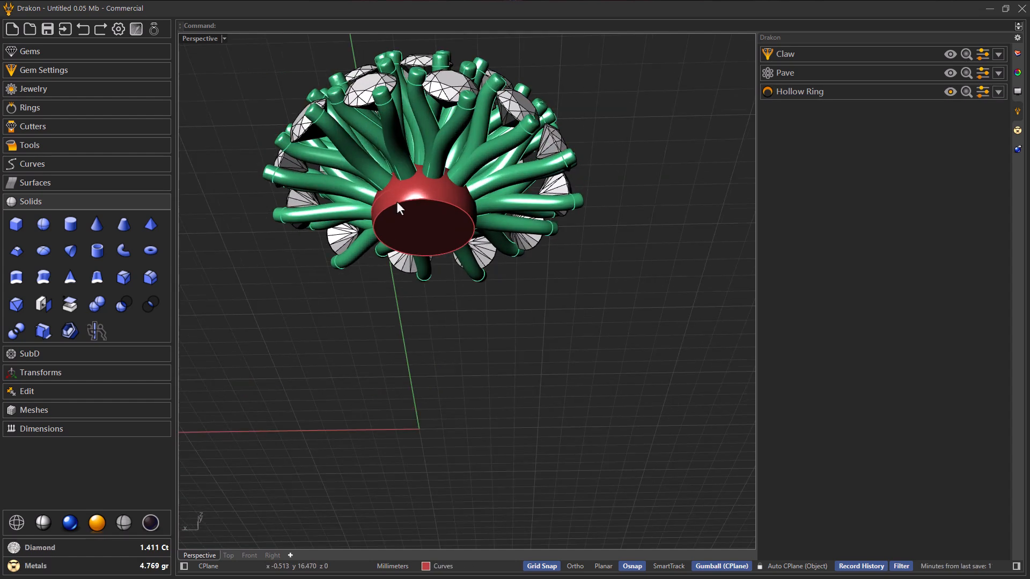
Step: Shell the trimmed sphere with a thickness of 1, removing its flat bottom face
scroll(397, 202, up, 2)
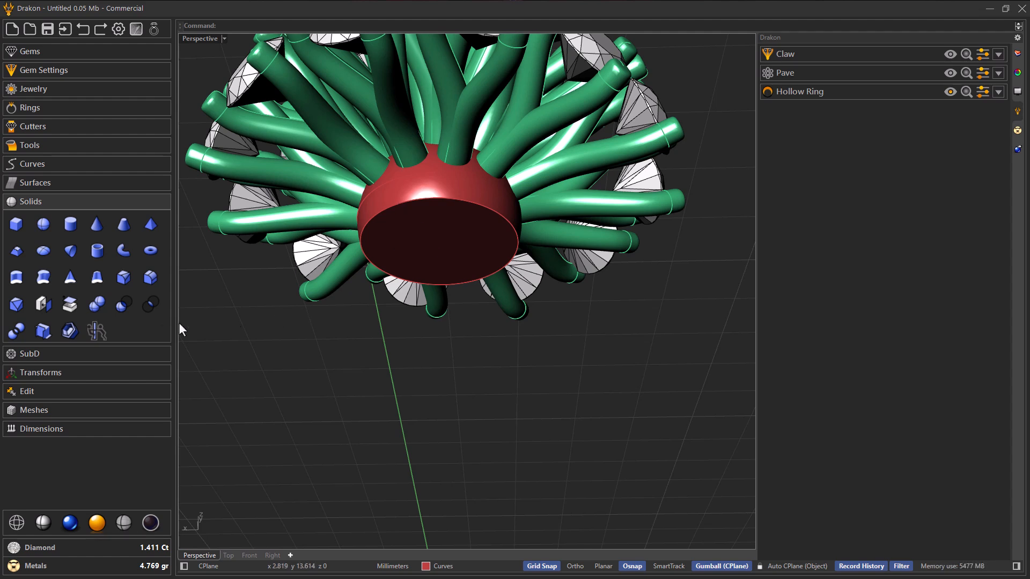
click(70, 331)
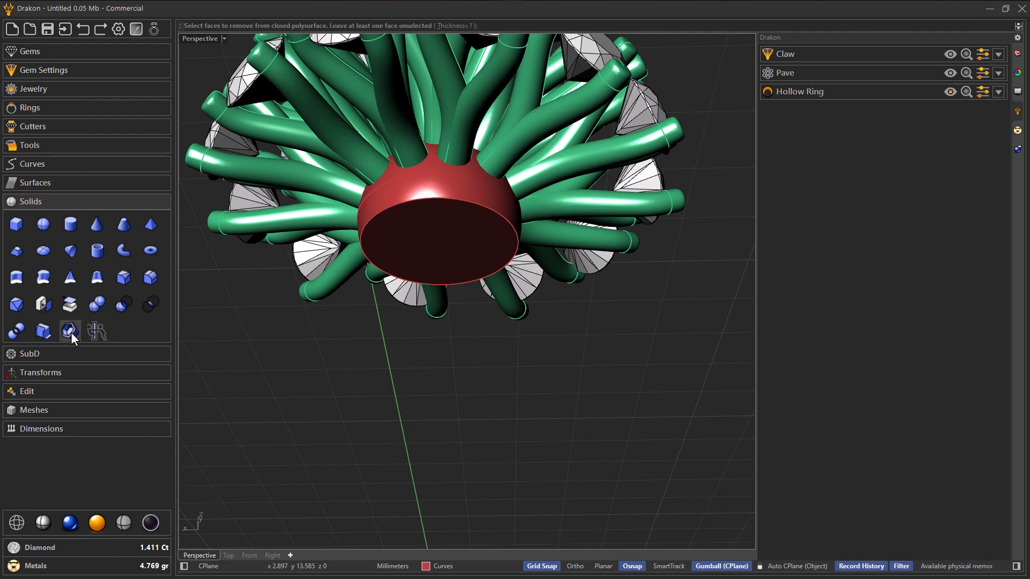
click(456, 257)
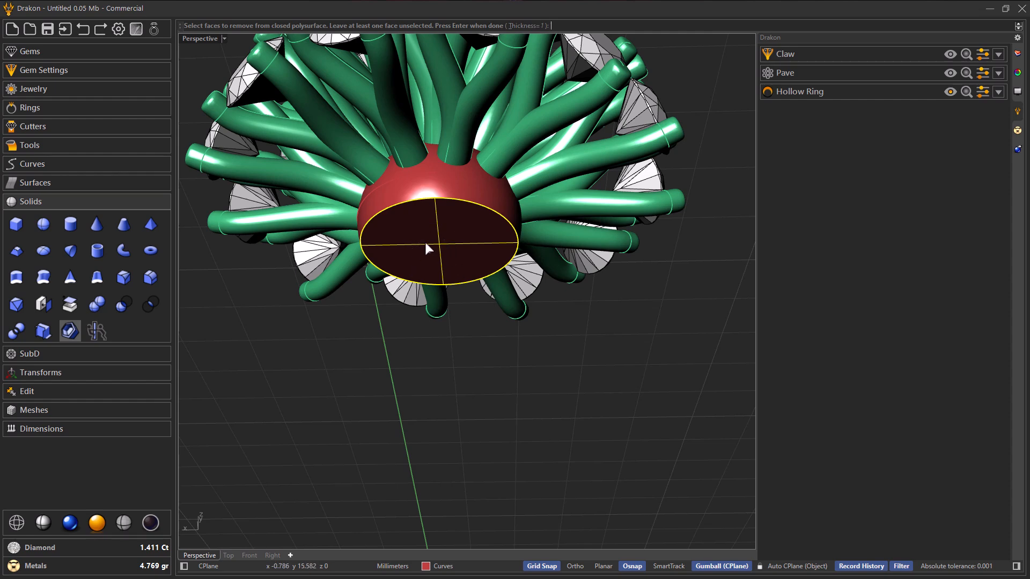
key(Return)
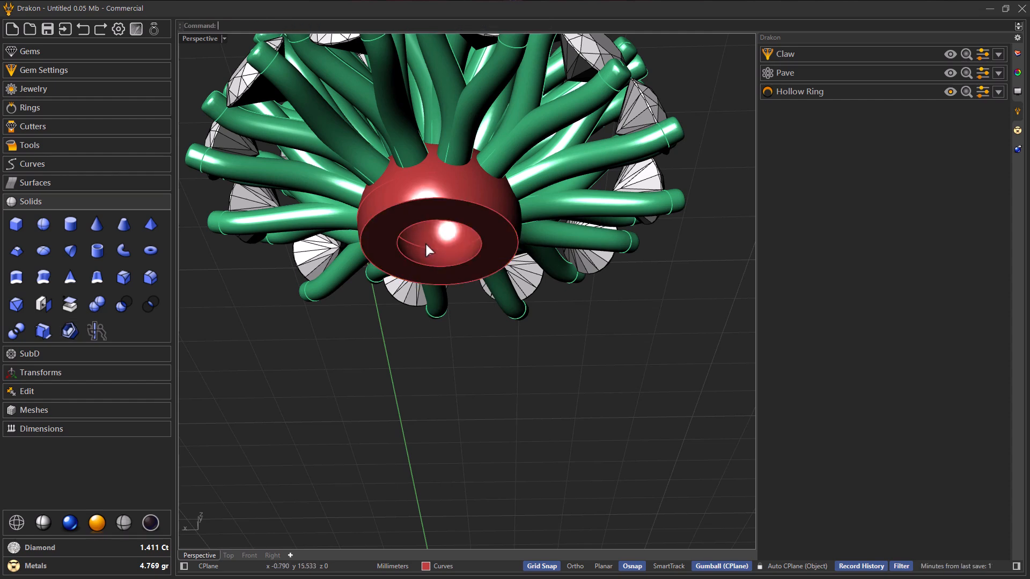
Step: Examine the hollowed sphere and the joined claw prongs from below and the side
right_drag(449, 268, 474, 280)
scroll(397, 208, down, 4)
scroll(397, 207, up, 6)
scroll(445, 226, down, 6)
scroll(464, 246, down, 4)
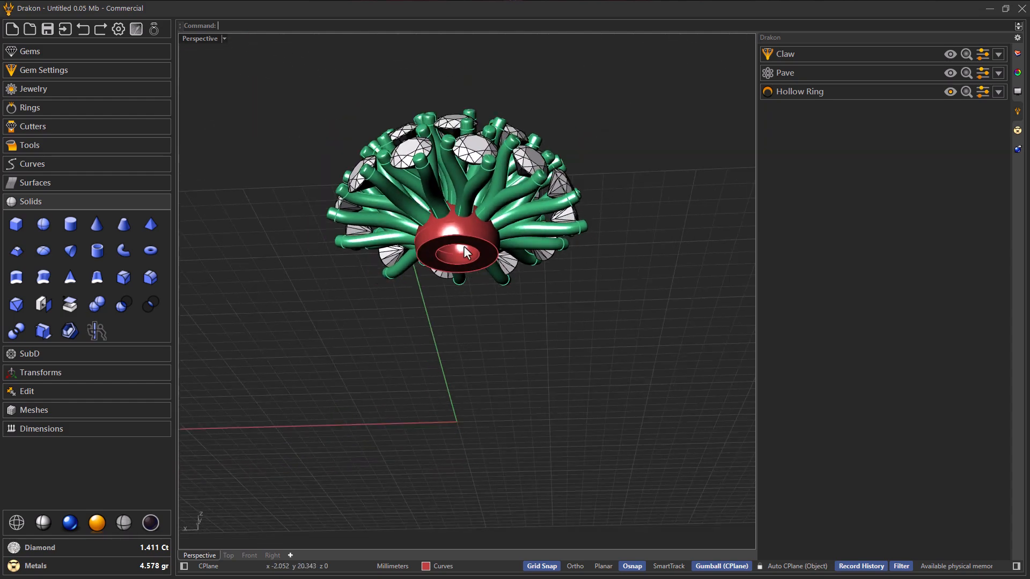
scroll(458, 243, up, 7)
scroll(459, 244, down, 4)
mouse_move(460, 239)
right_down()
mouse_move(430, 227)
mouse_move(444, 237)
right_up()
scroll(442, 235, down, 2)
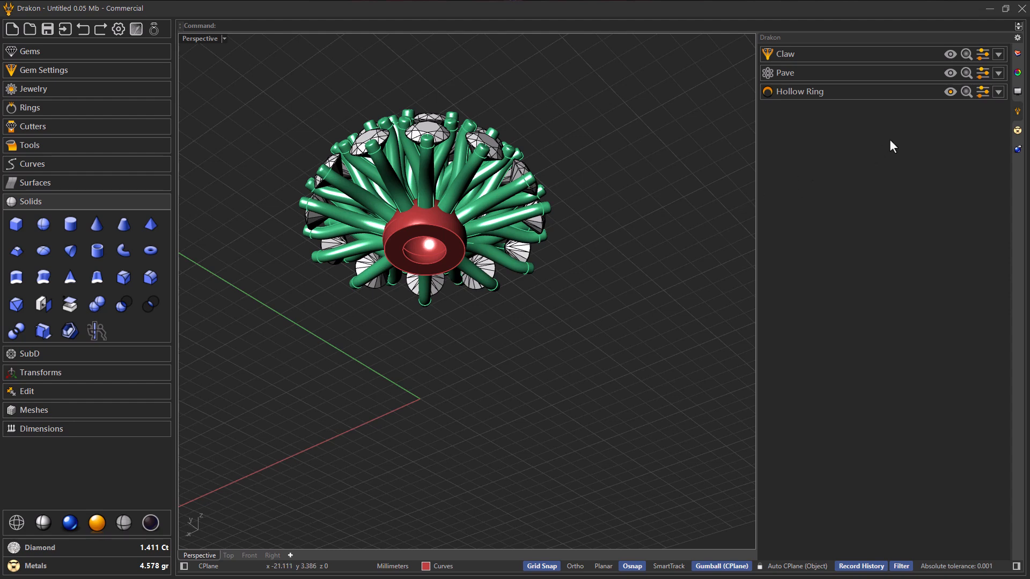
Step: Show the hollow ring again and duplicate the outer circular edge of the hollowed sphere's underside
click(950, 91)
right_drag(641, 219, 549, 261)
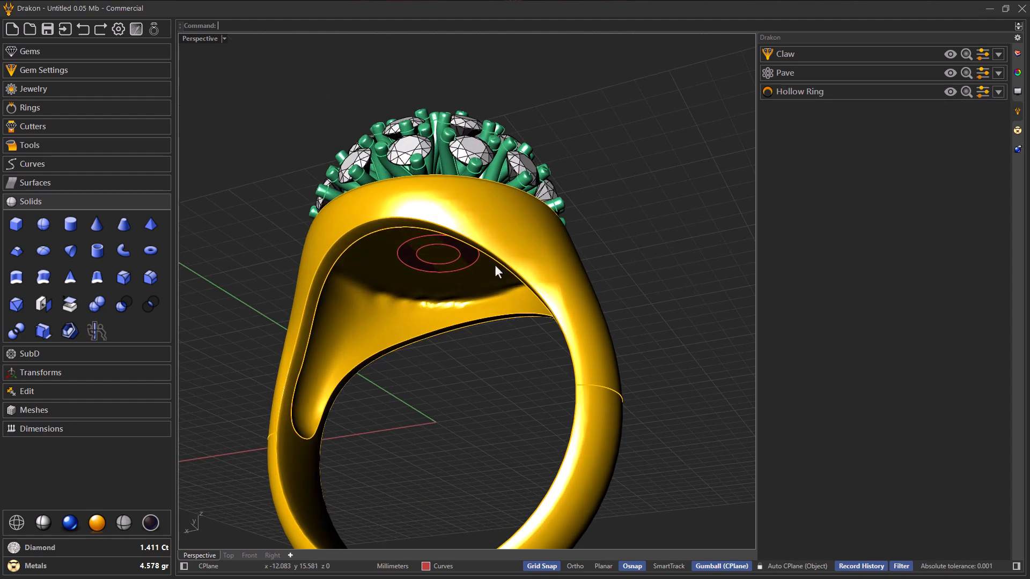
scroll(398, 254, up, 5)
scroll(398, 254, up, 2)
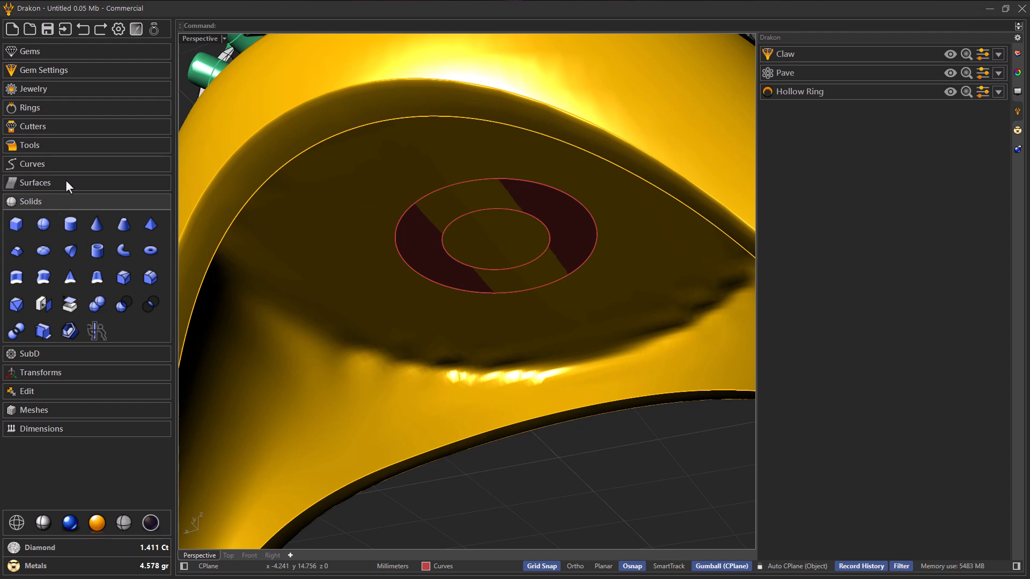
click(63, 164)
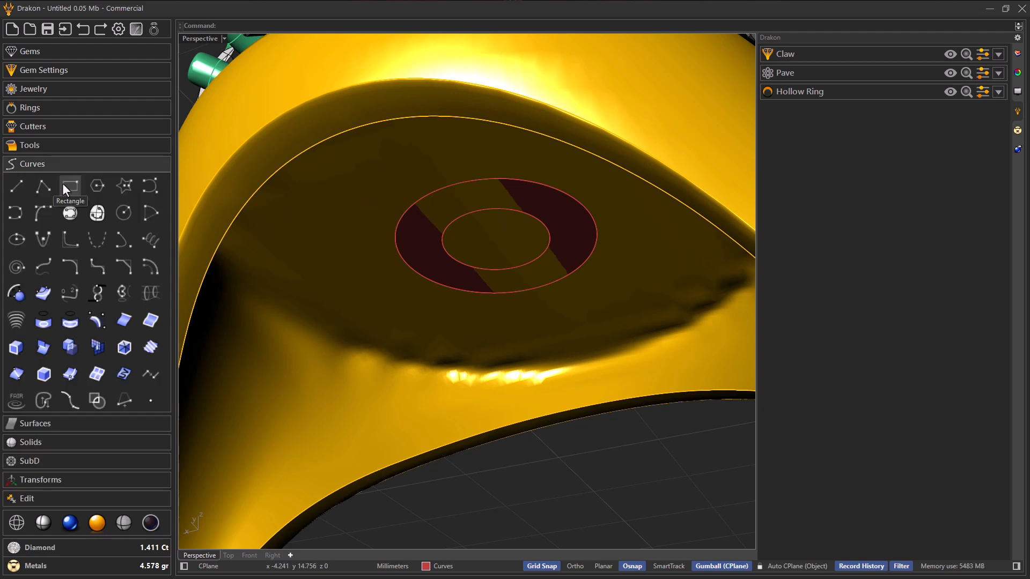
click(130, 318)
click(420, 275)
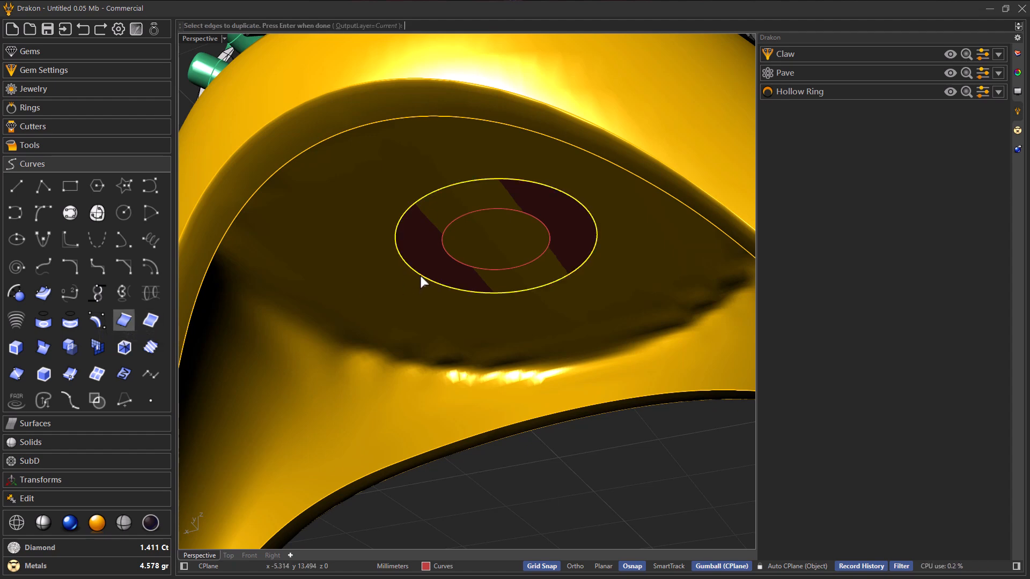
right_click(421, 275)
Step: Extrude the duplicated circle in both directions into a closed cylinder passing through the ring's head
right_drag(423, 276, 487, 280)
scroll(484, 272, down, 5)
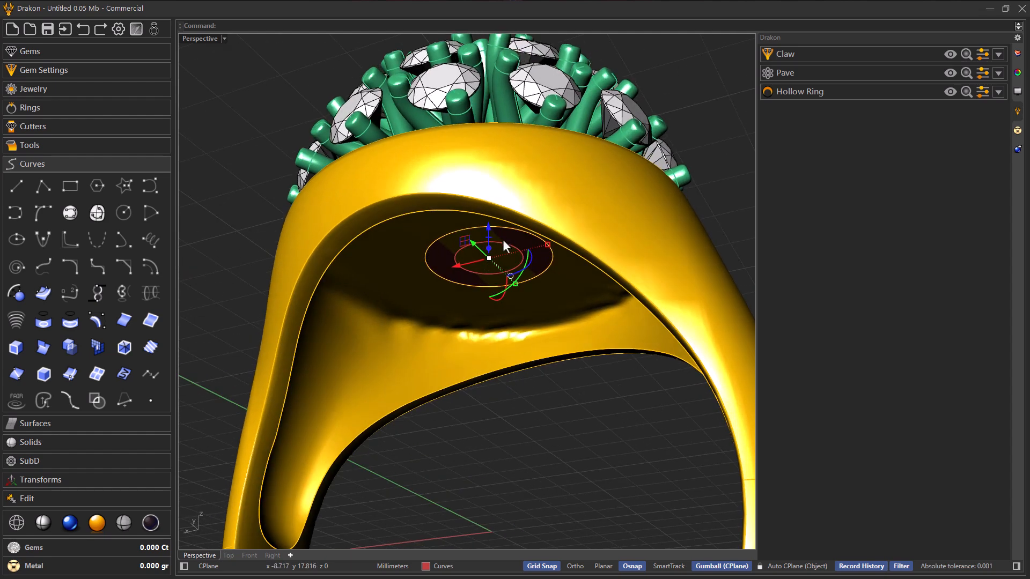
scroll(497, 249, up, 3)
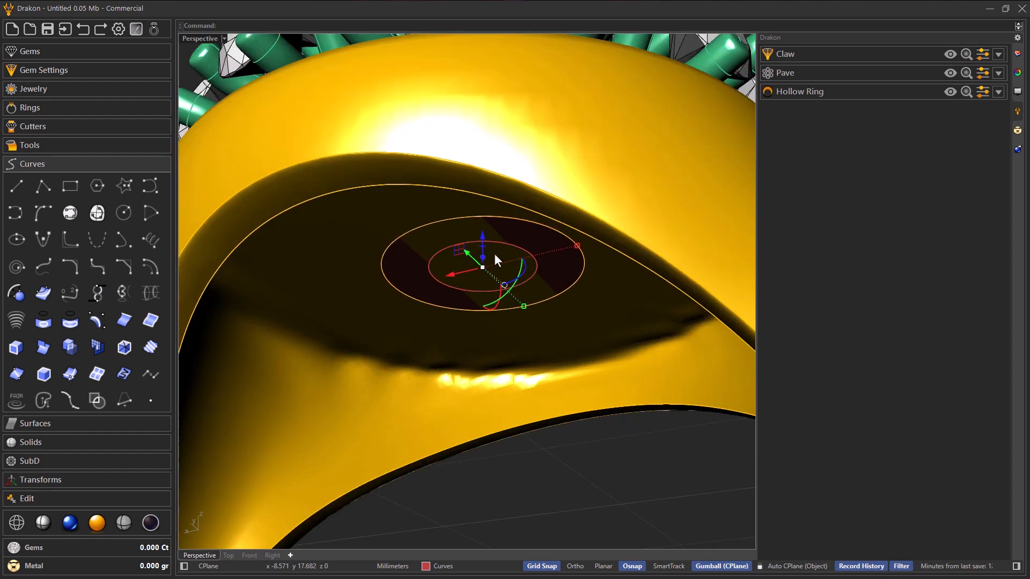
click(99, 423)
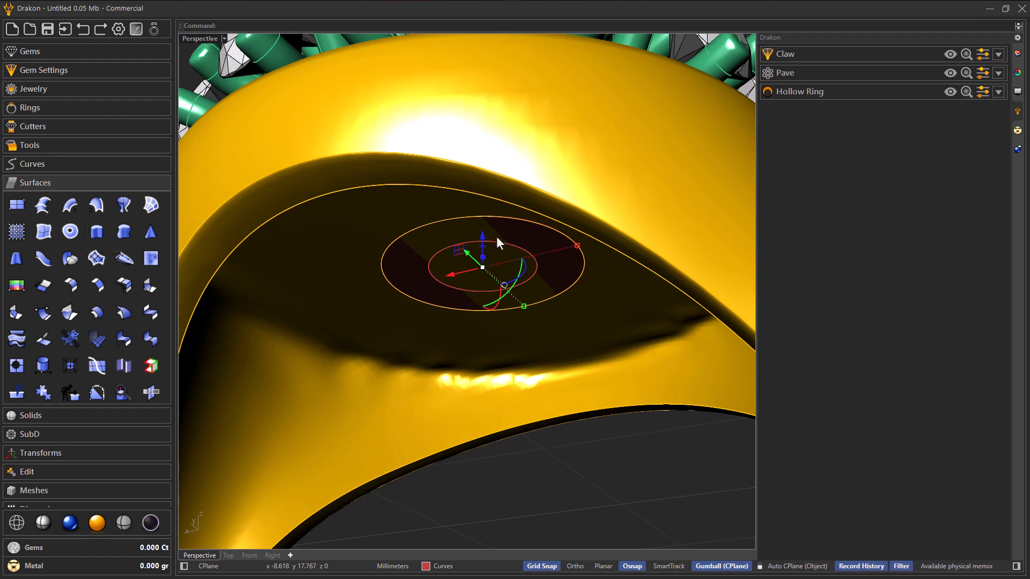
scroll(511, 249, down, 2)
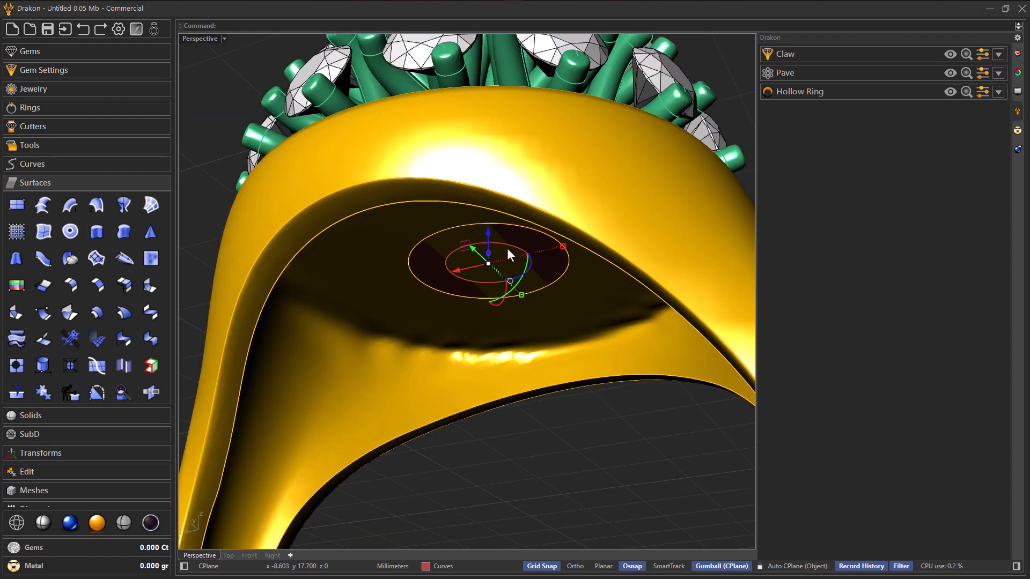
drag(491, 253, 503, 164)
right_drag(481, 254, 528, 271)
click(485, 460)
right_drag(456, 331, 520, 287)
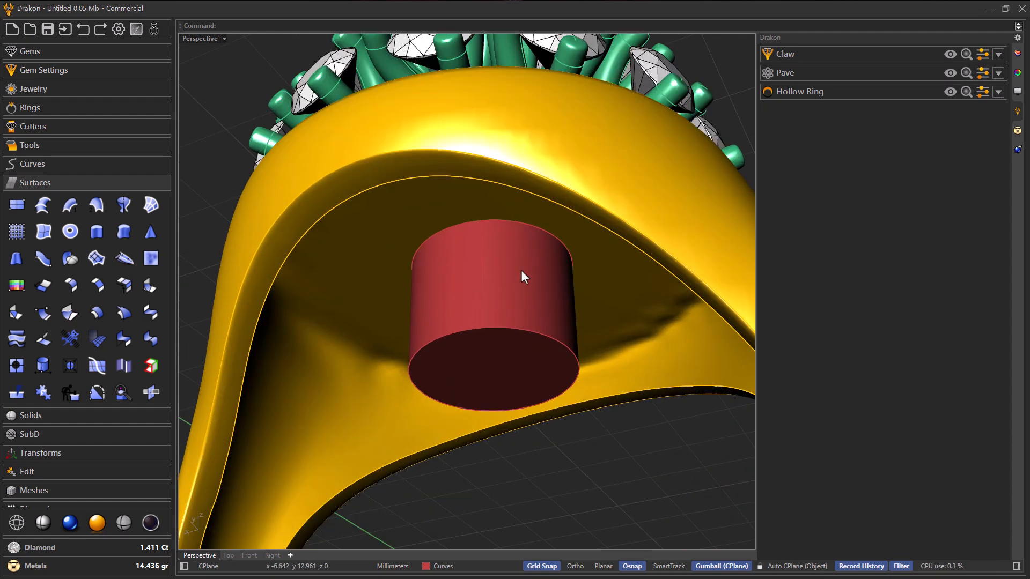
Step: Set up a Boolean of type Difference with the signet hollow ring as Object A
right_drag(448, 249, 492, 266)
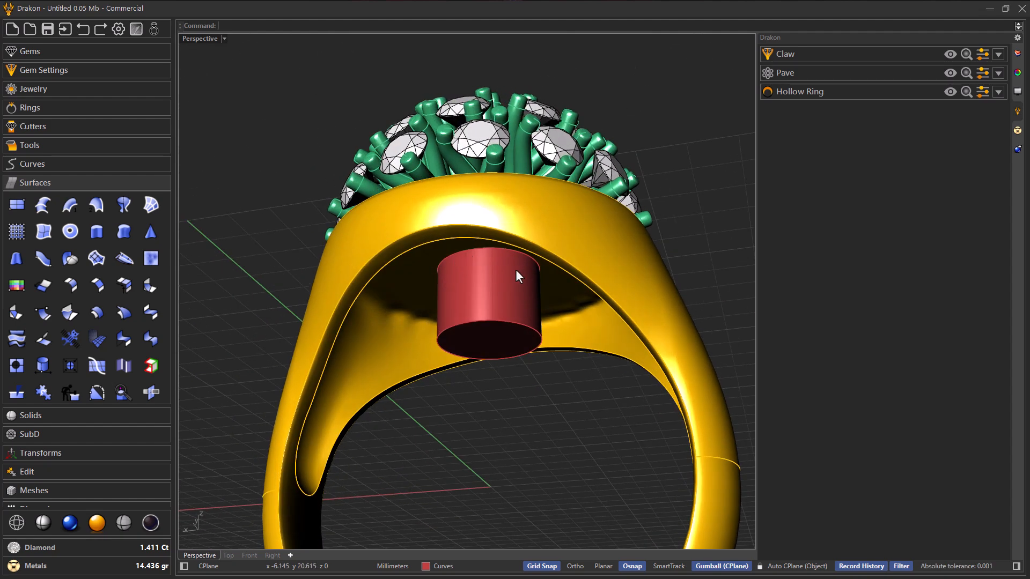
scroll(508, 268, up, 1)
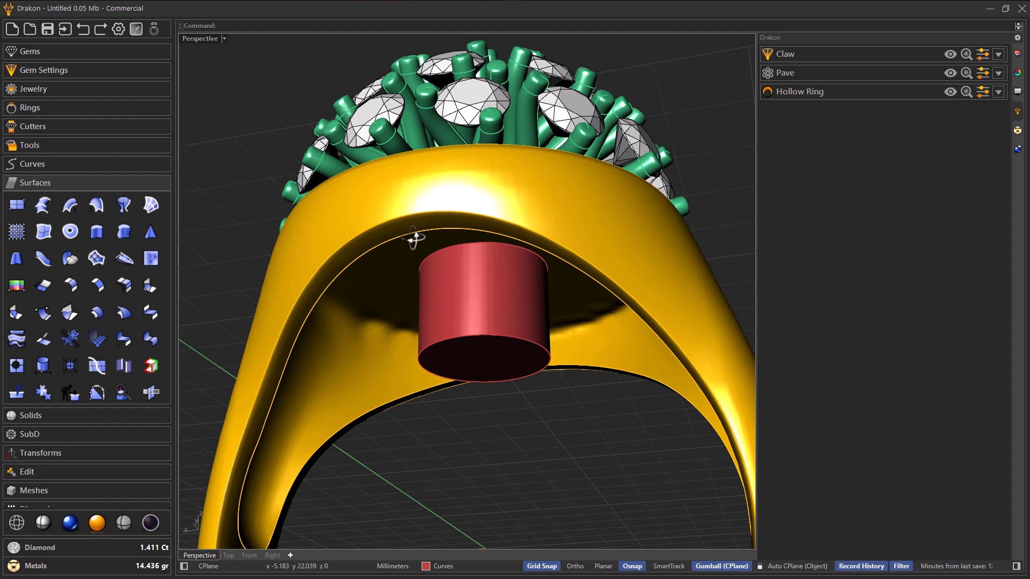
right_drag(410, 234, 419, 244)
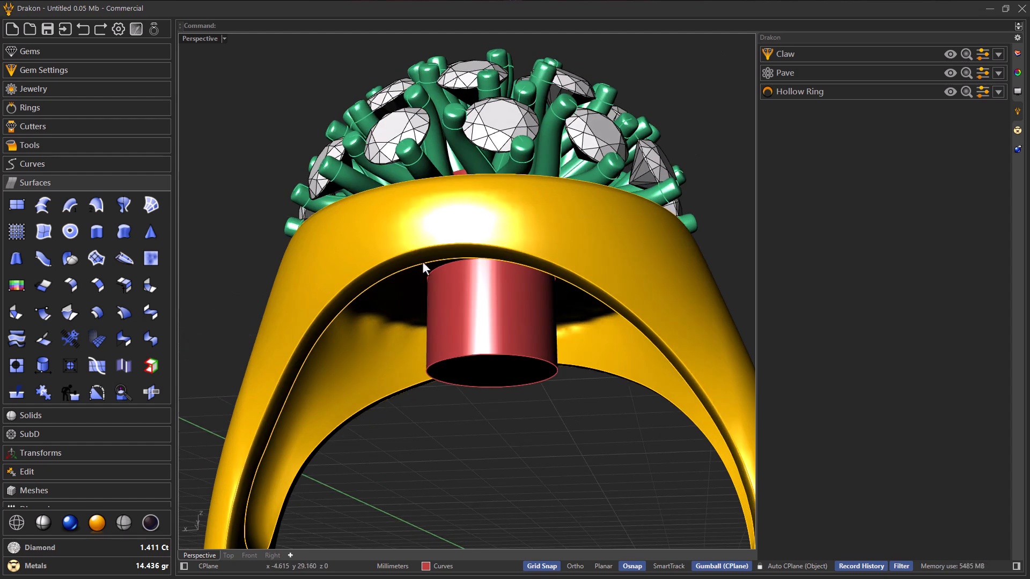
scroll(423, 262, down, 1)
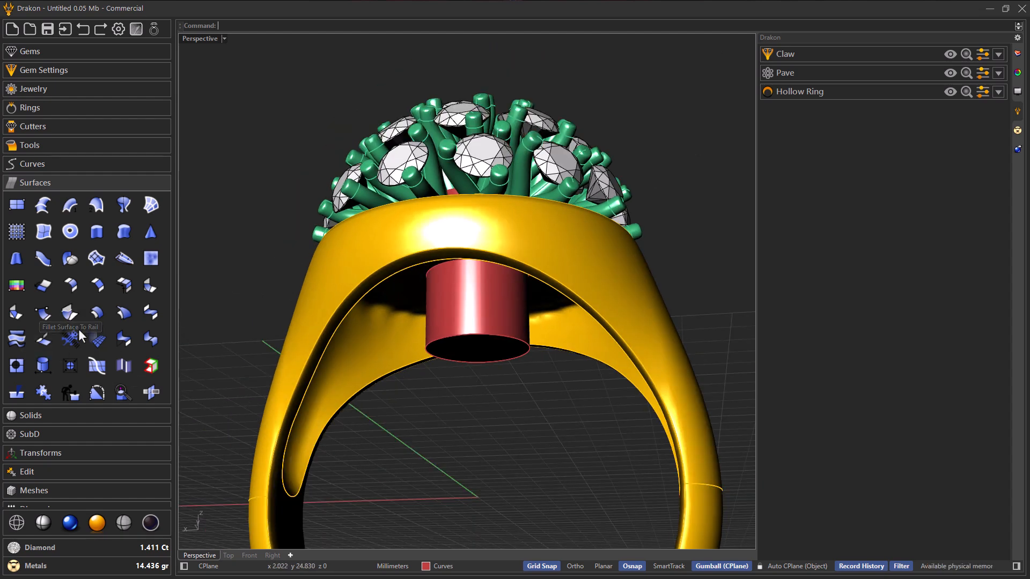
click(72, 414)
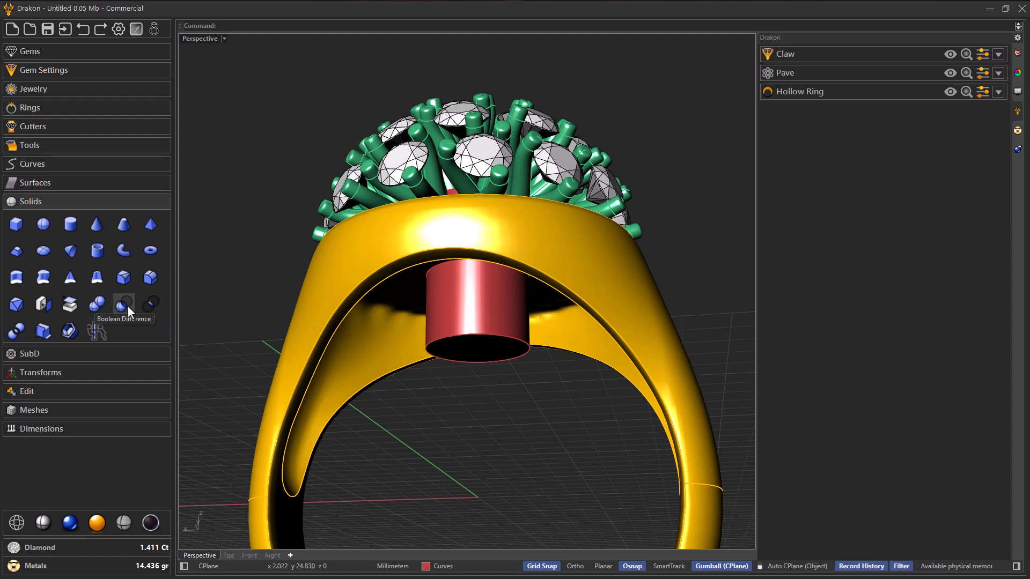
click(58, 142)
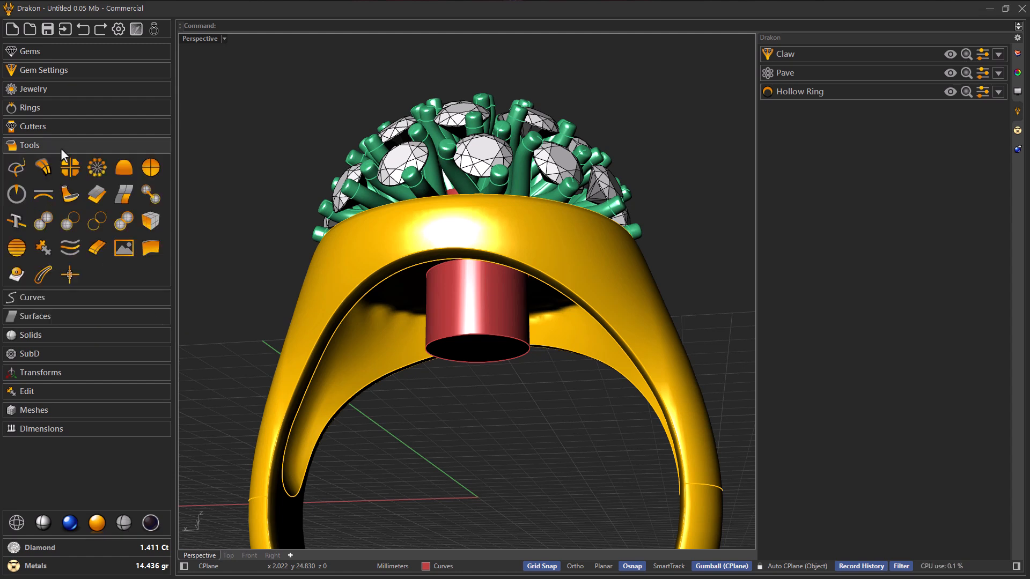
click(69, 220)
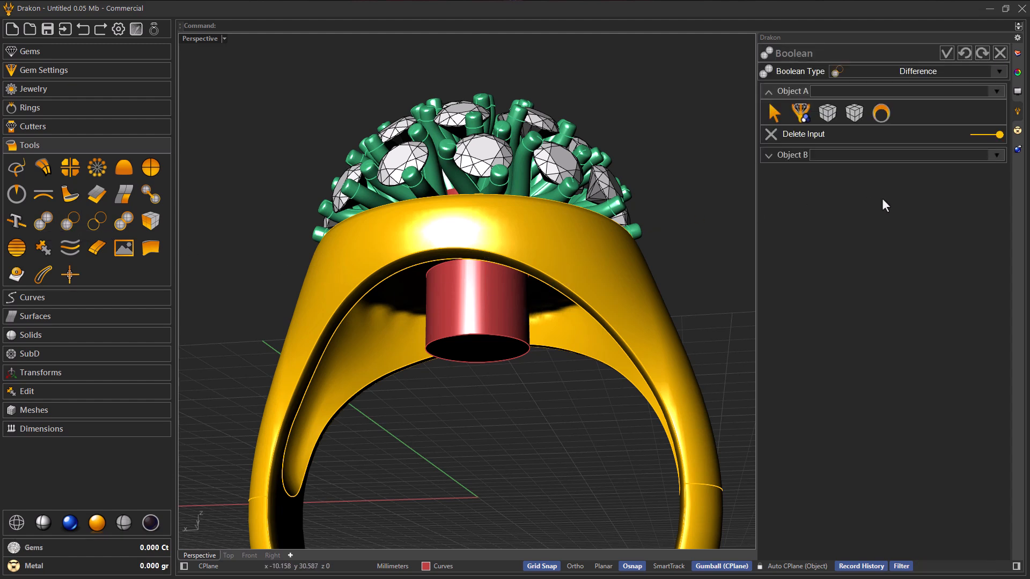
click(881, 114)
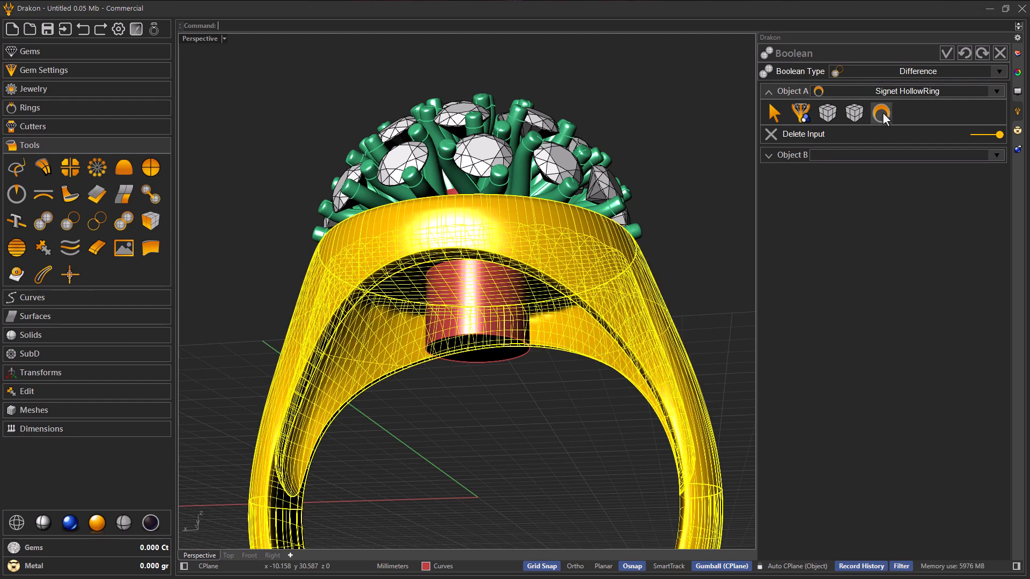
click(881, 113)
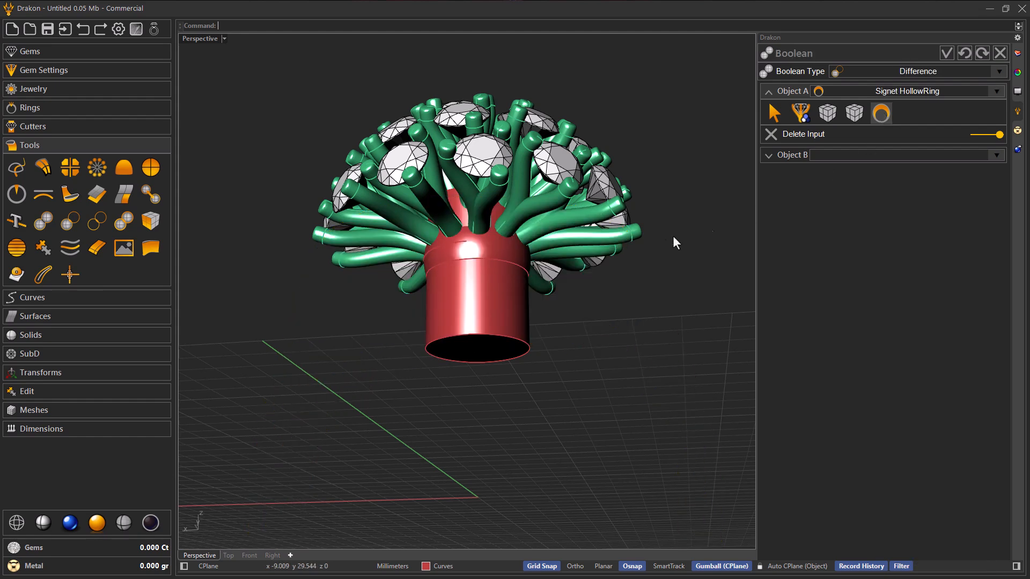
Step: Assign the cylinder extrusion as Object B to subtract it from the ring
right_drag(574, 279, 589, 291)
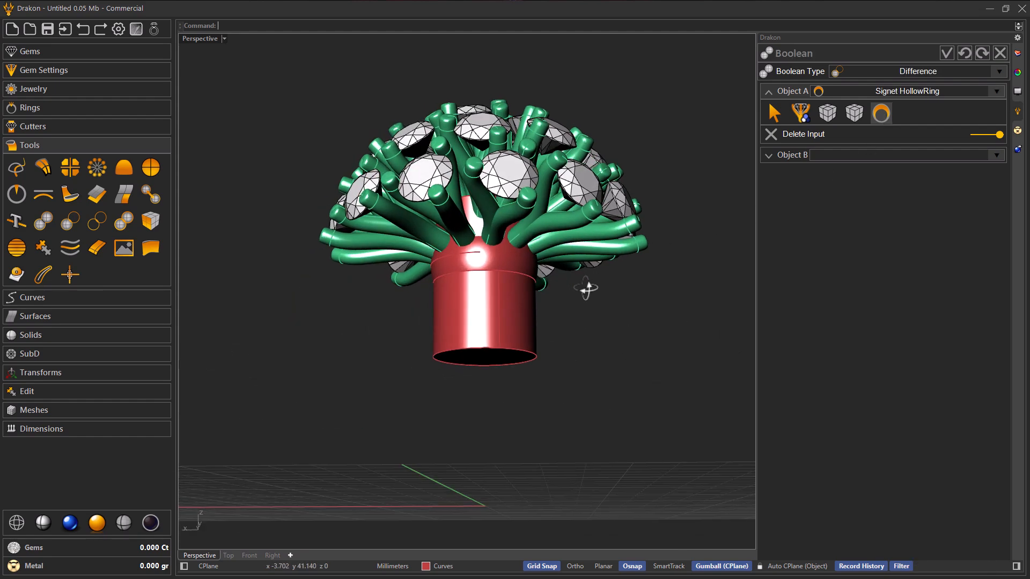
click(790, 155)
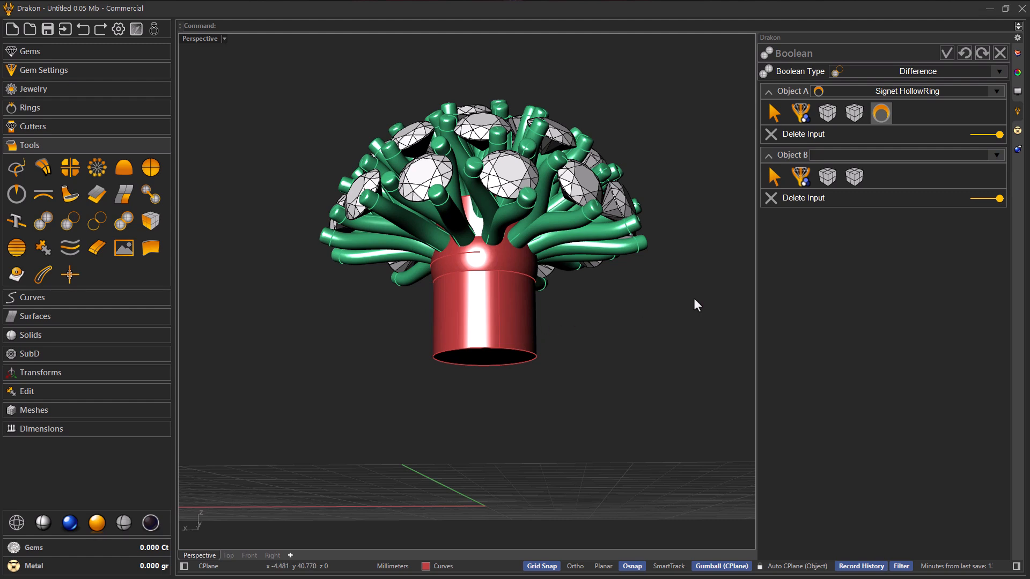
click(830, 179)
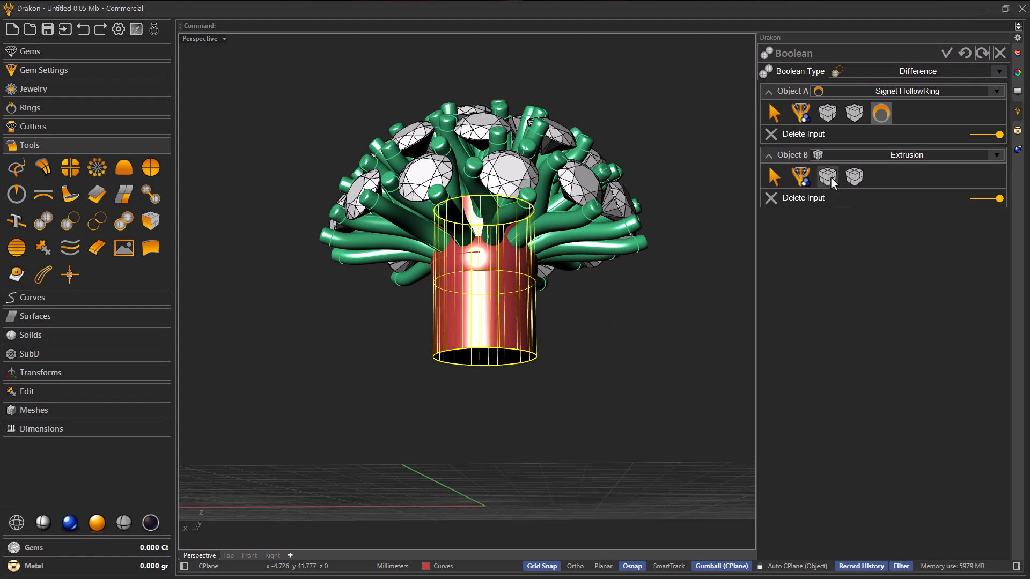
click(830, 178)
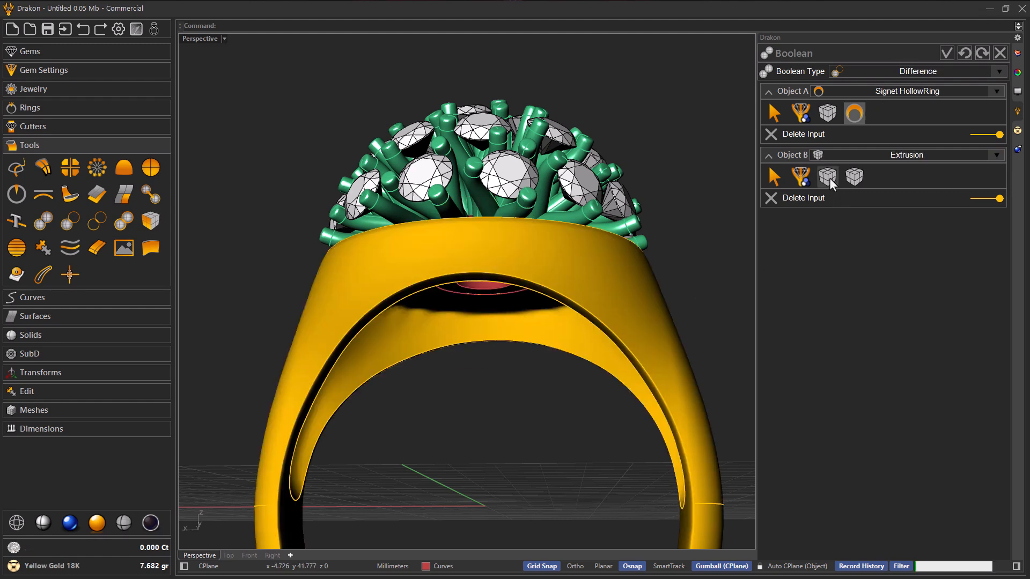
Step: Turn off Delete Input for Object B so the cylinder is kept, and apply the Boolean difference
scroll(608, 301, up, 3)
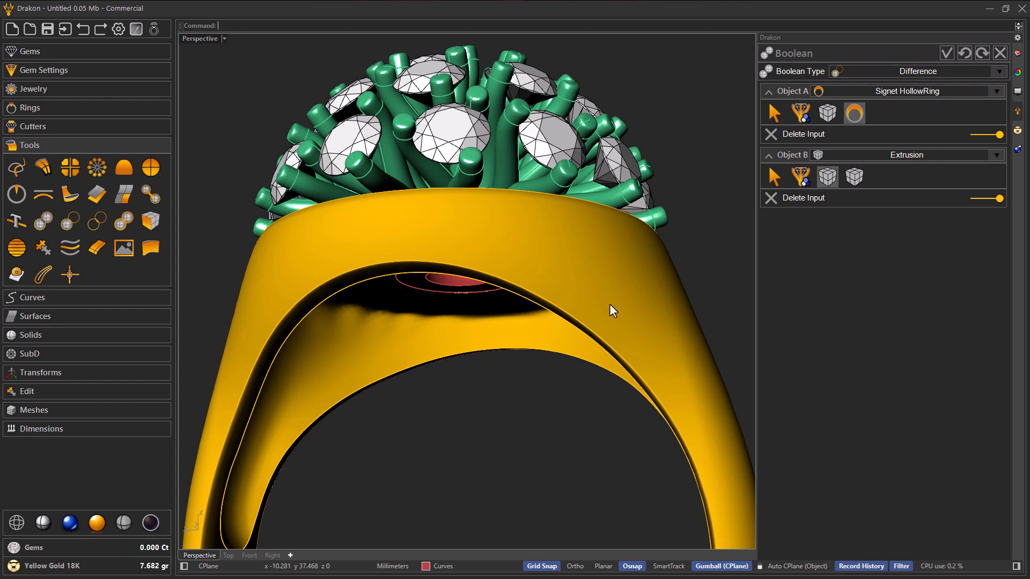
scroll(565, 294, down, 4)
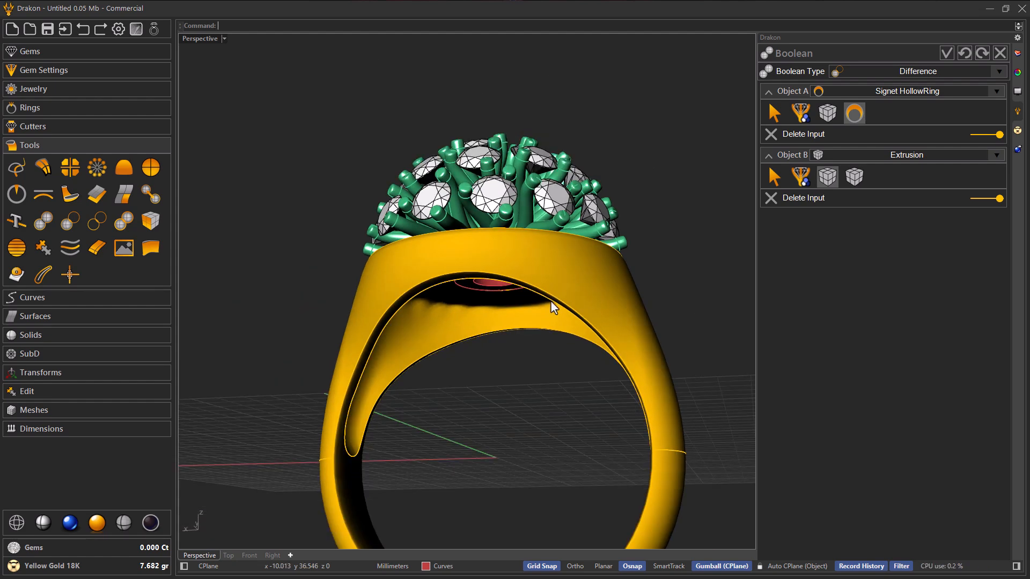
right_drag(554, 298, 550, 278)
scroll(503, 281, up, 3)
scroll(503, 280, up, 1)
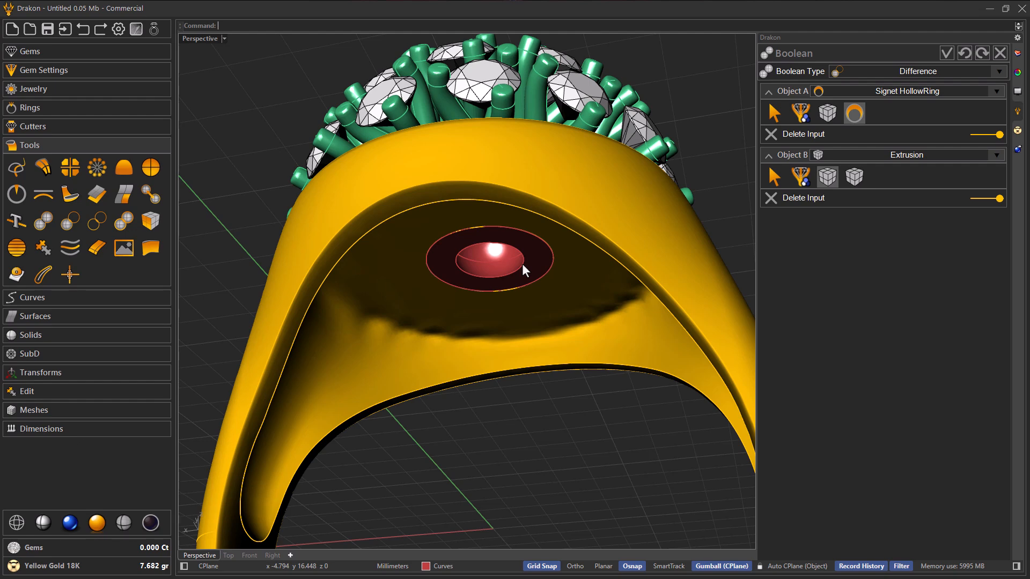
scroll(523, 265, up, 3)
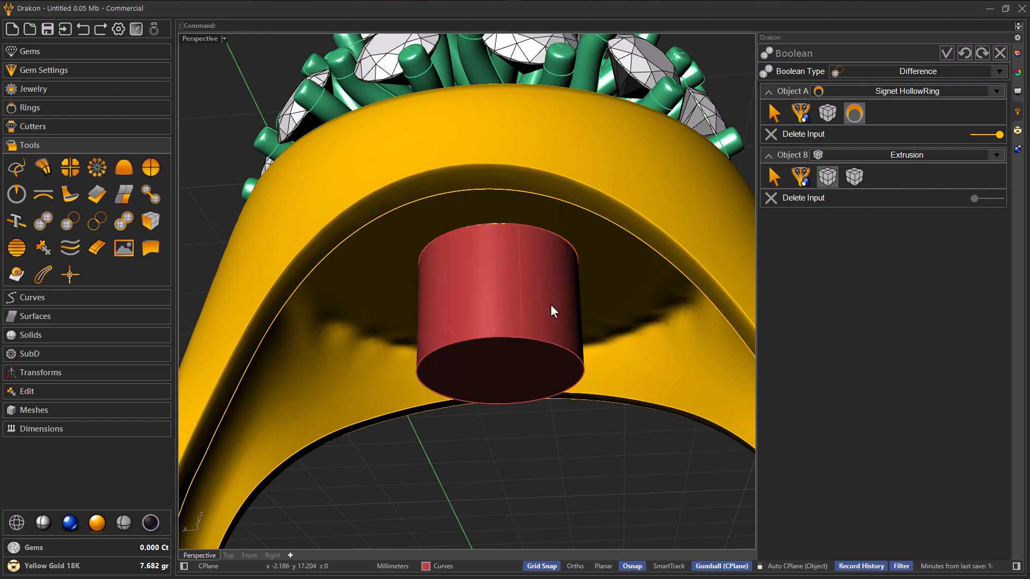
click(945, 55)
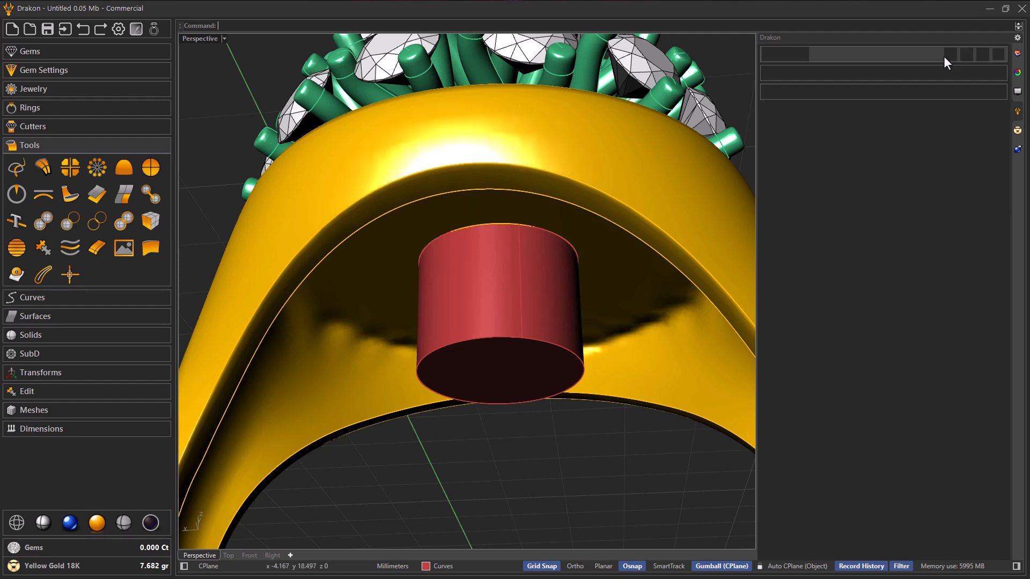
Step: Move the cutting cylinder to the References layer and hide that layer
click(571, 304)
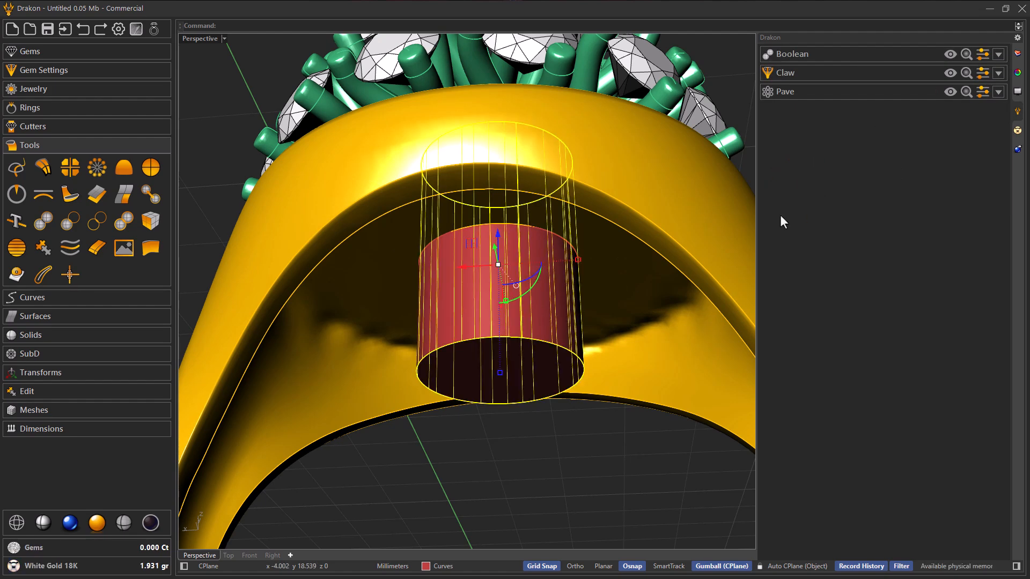
click(1017, 73)
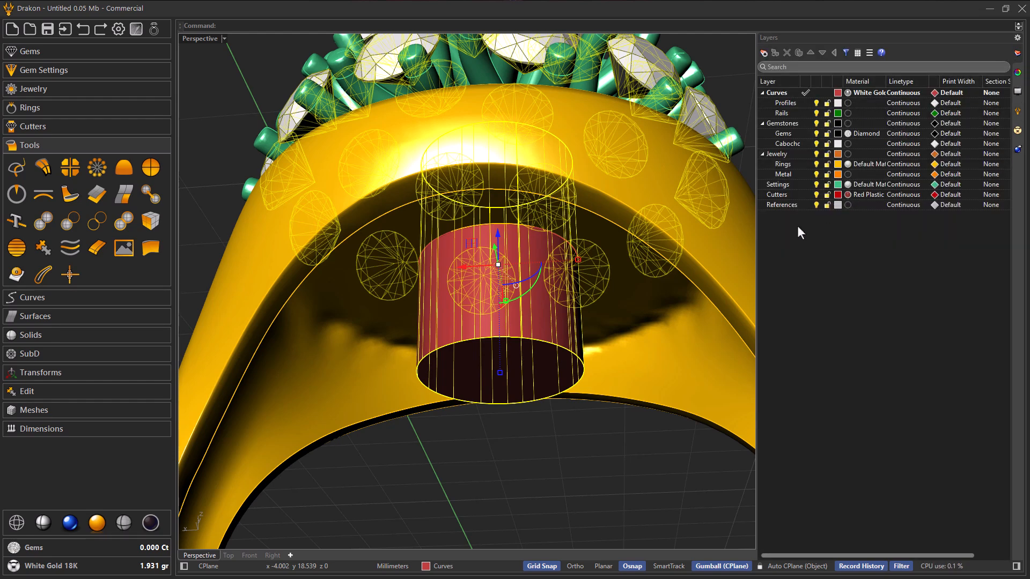
right_click(790, 207)
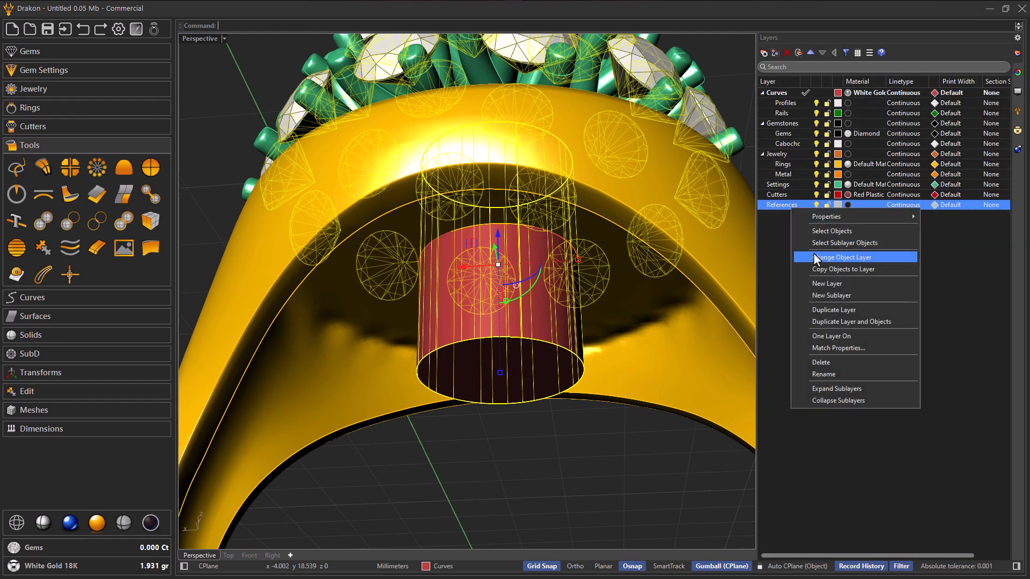
click(815, 258)
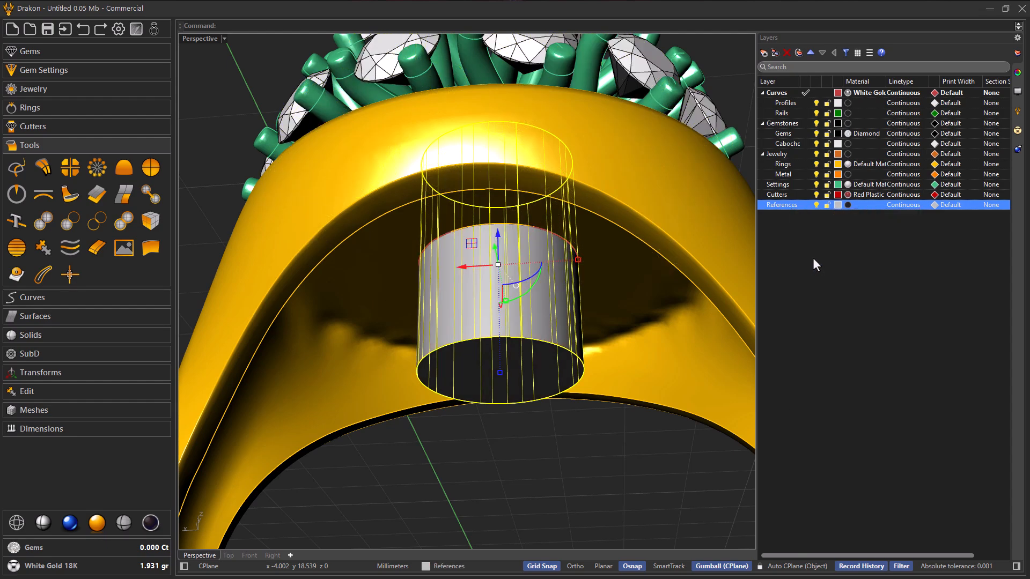
click(816, 205)
Step: Examine the opening cut in the ring's head from below and the whole ring with its gem cluster from above
right_drag(623, 342, 633, 335)
scroll(577, 300, down, 5)
mouse_move(577, 301)
right_down()
mouse_move(553, 299)
mouse_move(560, 311)
right_up()
scroll(550, 292, up, 3)
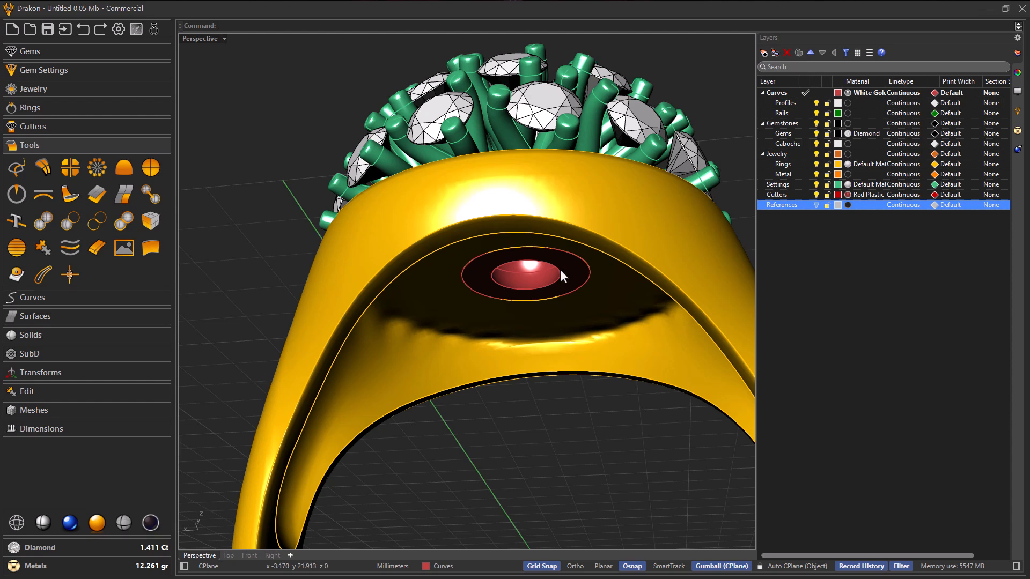
scroll(529, 281, down, 7)
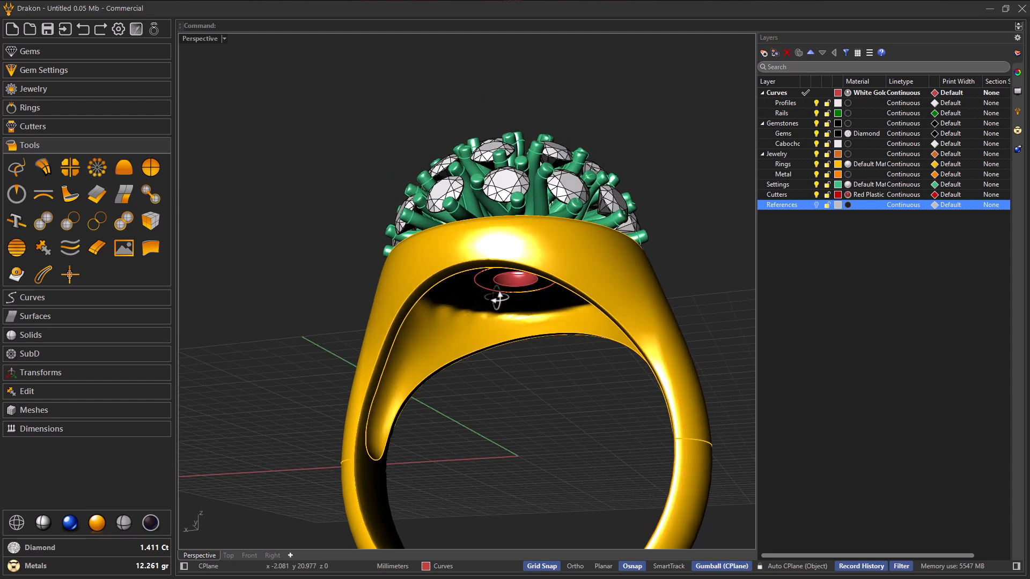
right_drag(490, 291, 530, 382)
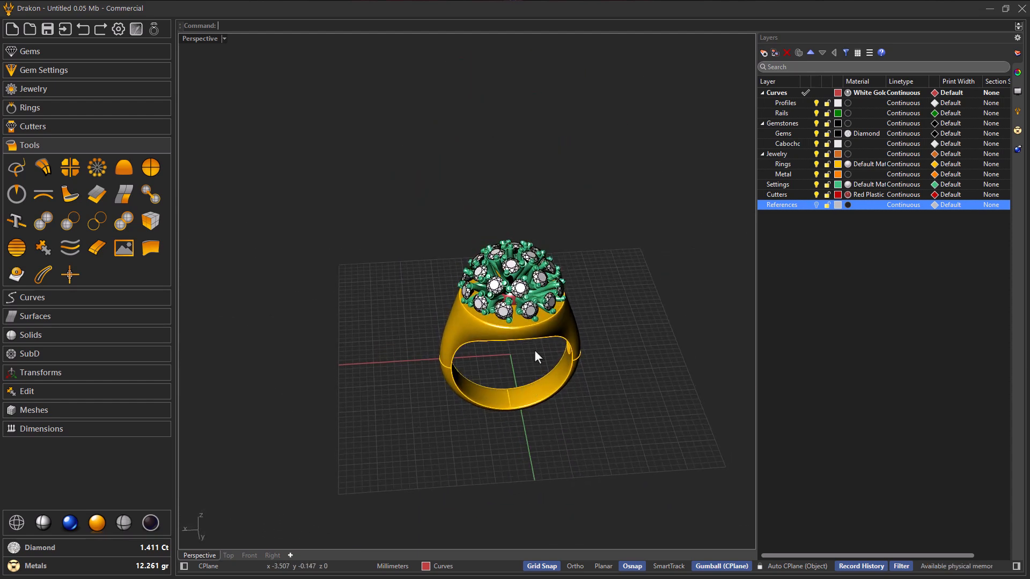
scroll(539, 340, up, 2)
right_drag(539, 340, 508, 272)
scroll(475, 314, down, 5)
right_drag(475, 314, 490, 373)
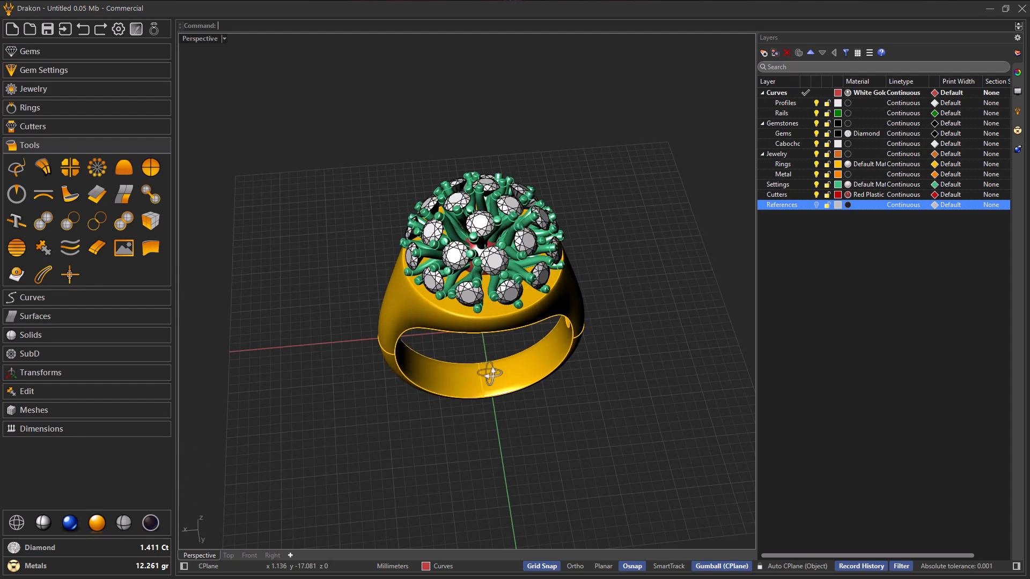
Step: Switch the viewport to the rendered display and look over the whole ring with its gem cluster
scroll(518, 277, up, 1)
right_drag(283, 395, 276, 422)
click(69, 522)
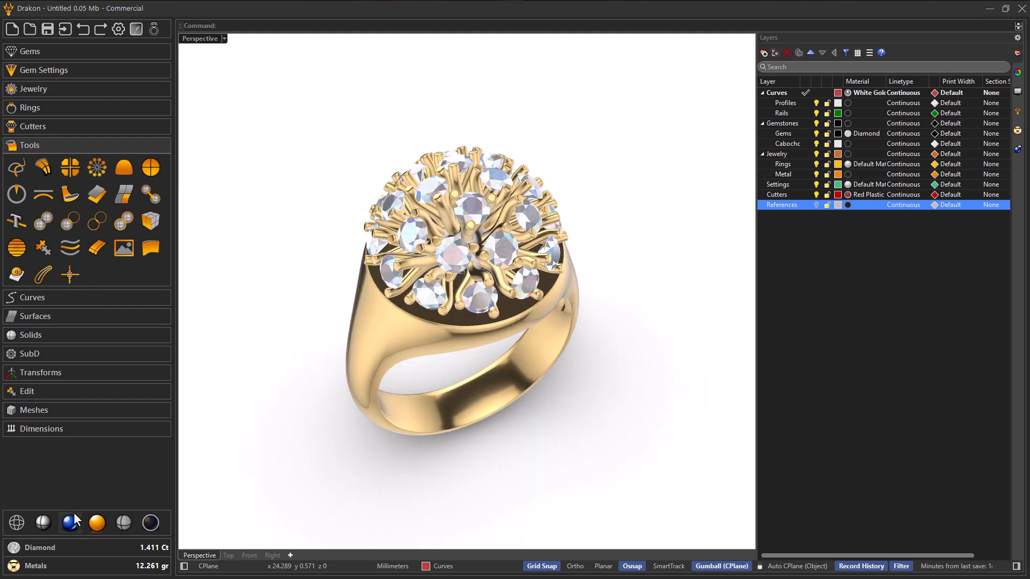
right_drag(362, 374, 329, 361)
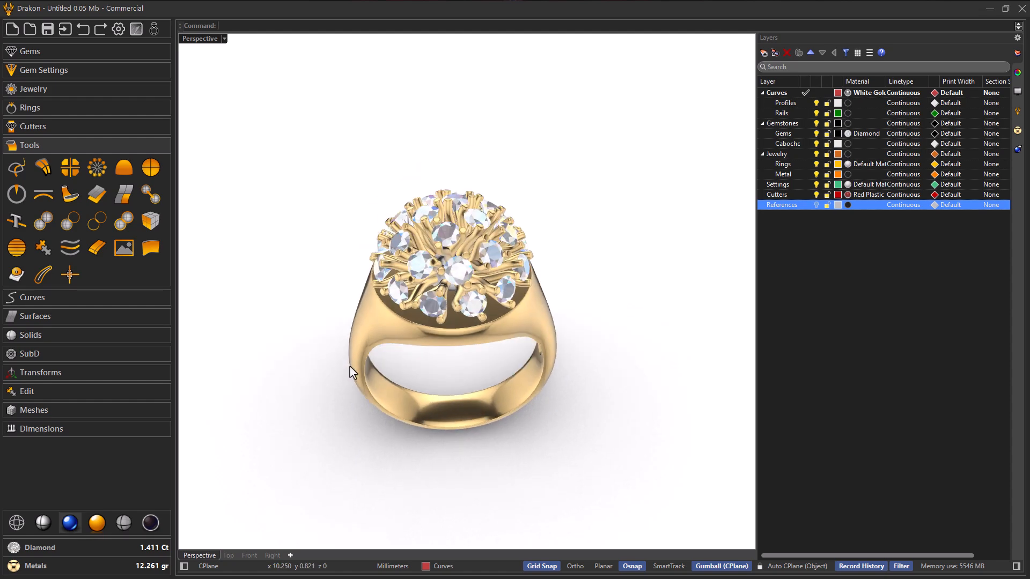
right_drag(391, 356, 404, 363)
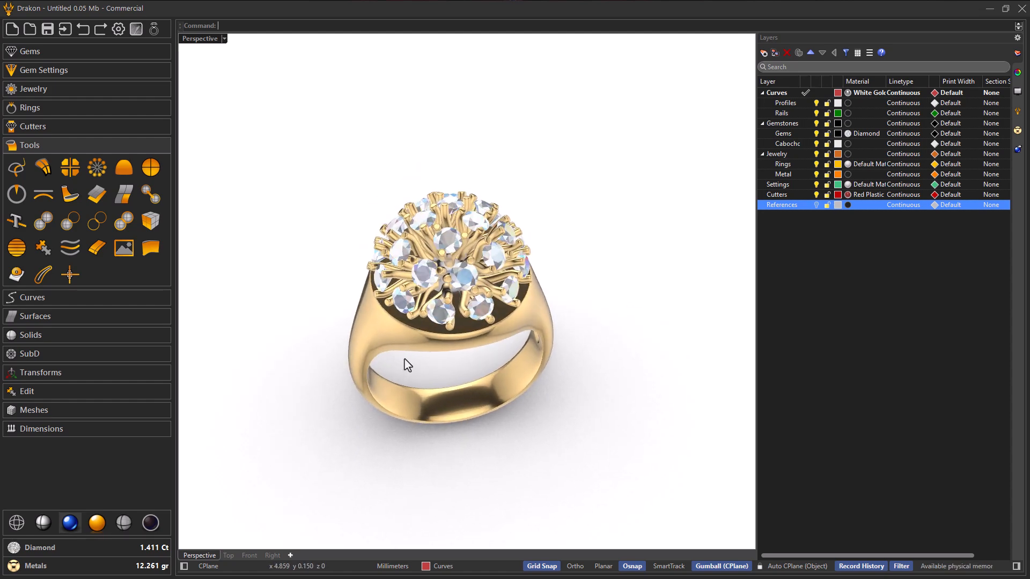
Step: Assign the Yellow Gold 18K material to the hollow sphere at the centre of the claws
scroll(405, 363, up, 5)
click(446, 279)
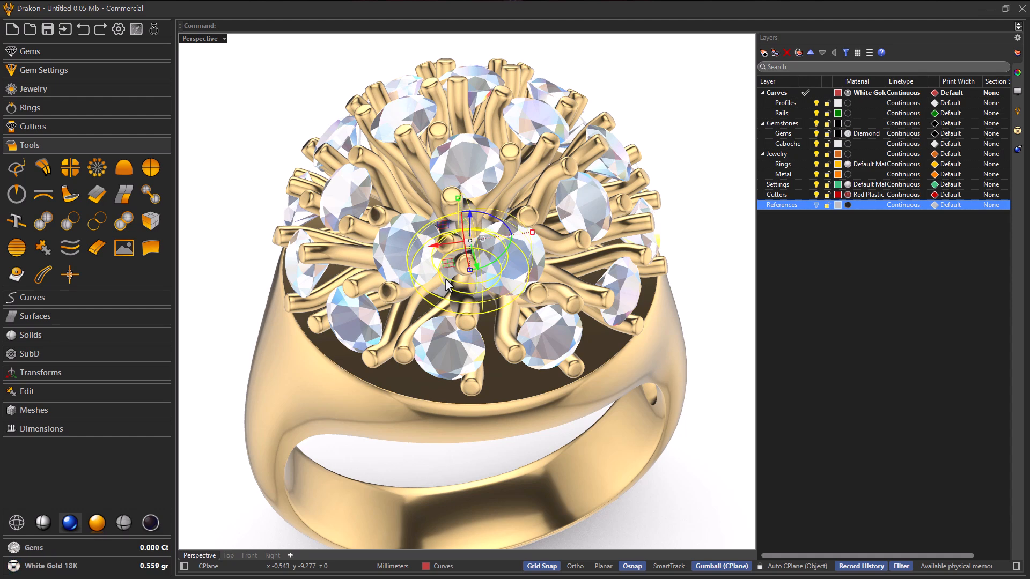
click(71, 567)
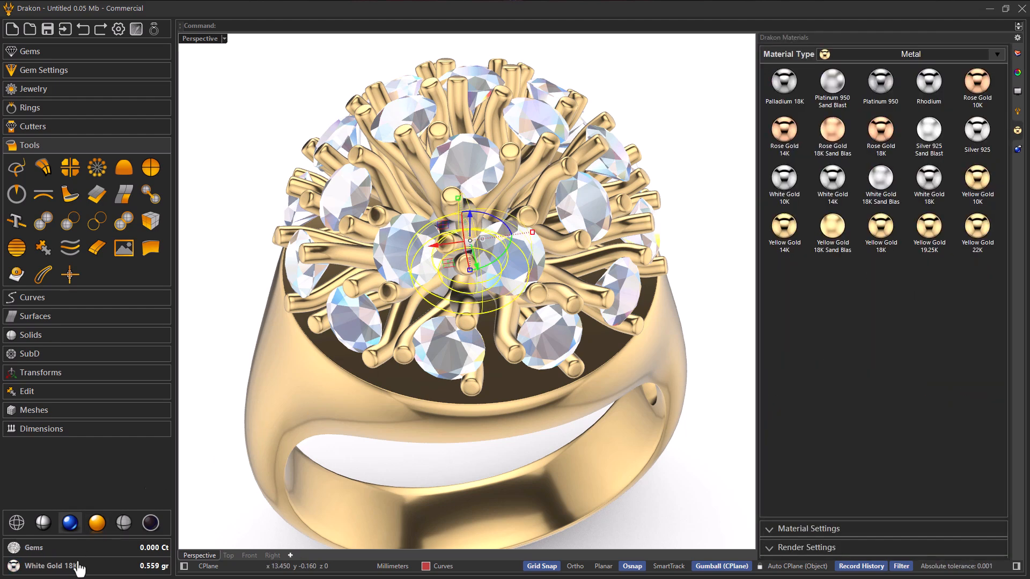
click(880, 246)
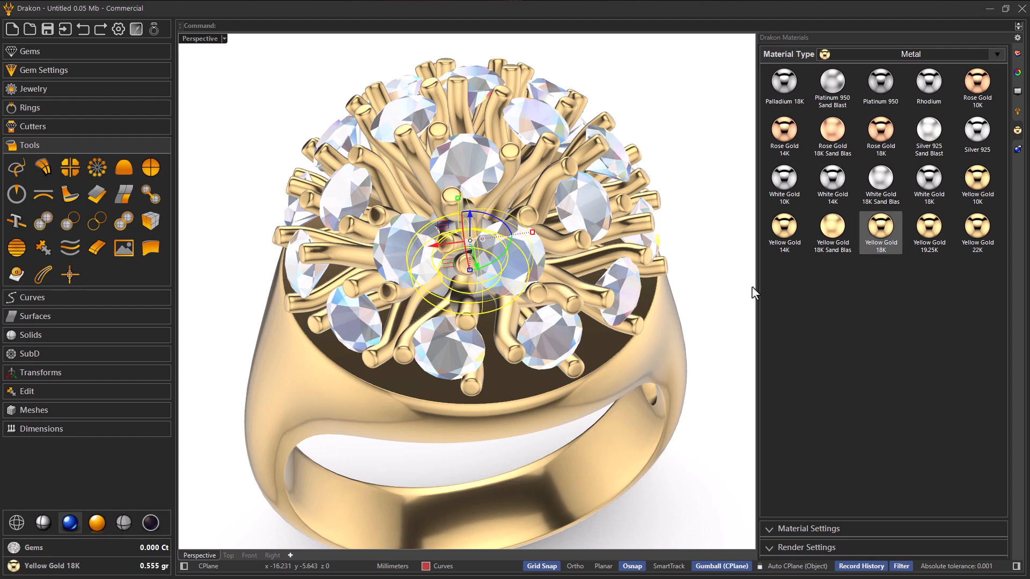
click(696, 303)
scroll(484, 304, down, 5)
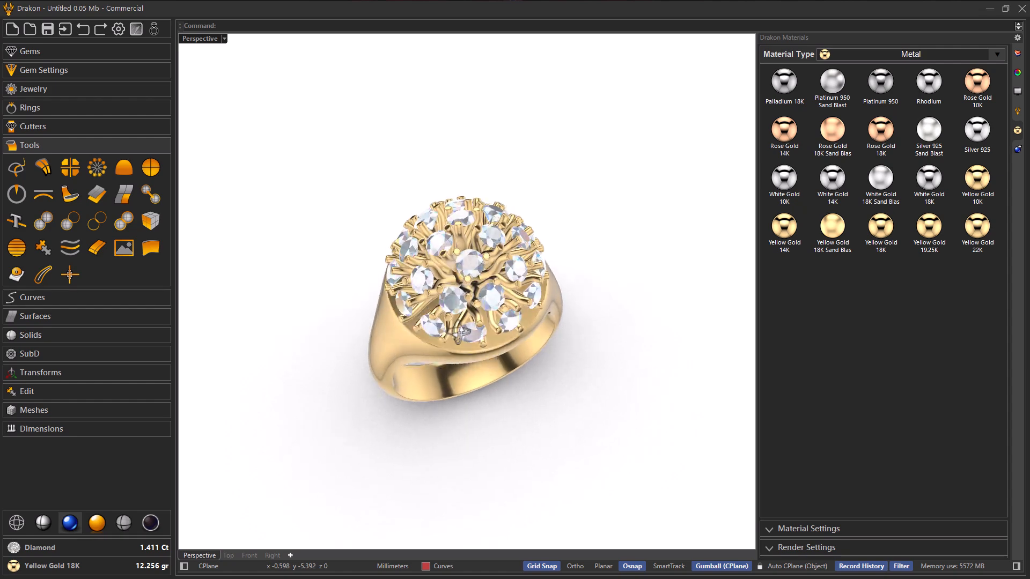
Step: Inspect the gold ring up close and switch the viewport to the Raytraced display
scroll(454, 335, up, 3)
right_drag(465, 346, 470, 317)
scroll(470, 316, down, 2)
scroll(482, 348, up, 2)
scroll(464, 314, down, 1)
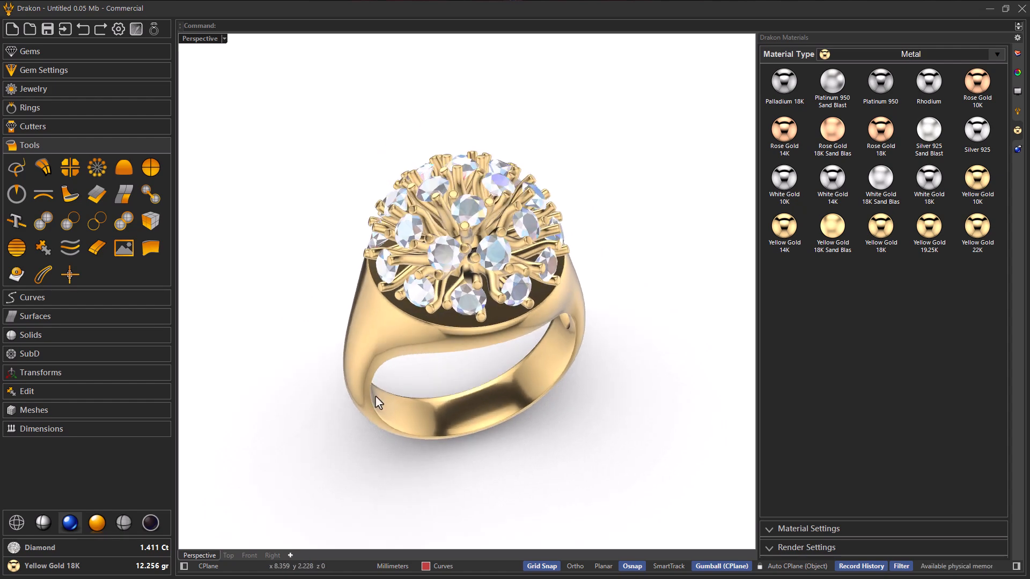
click(99, 521)
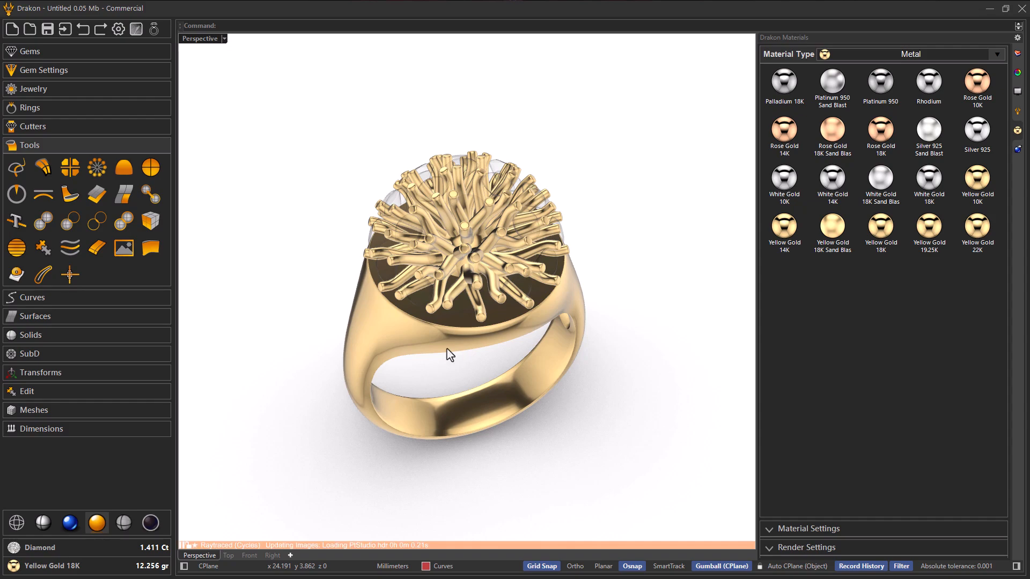
right_drag(452, 334, 472, 312)
Step: Select the Pave gem group and assign it the Quartz Rose material
click(475, 310)
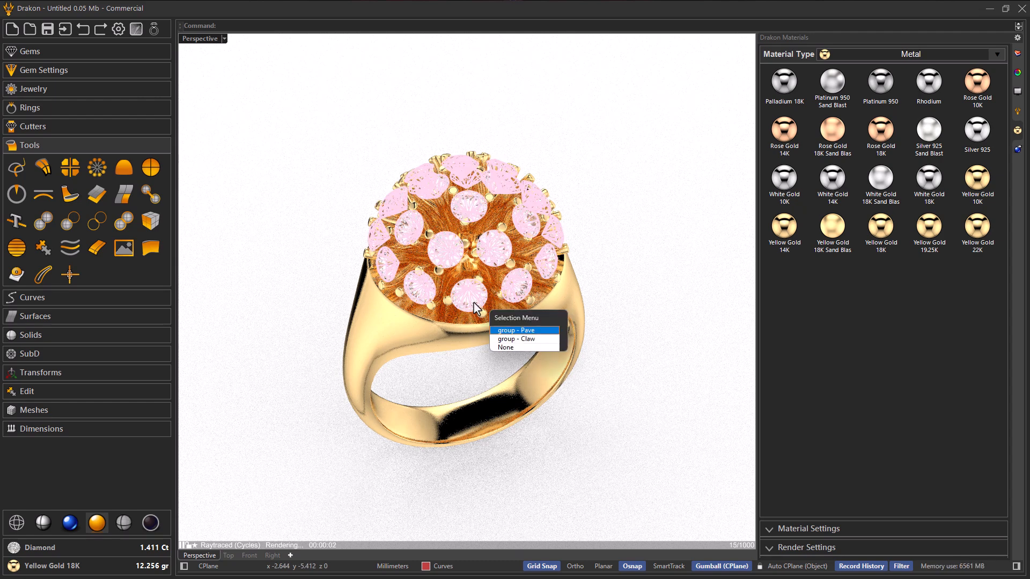
click(510, 331)
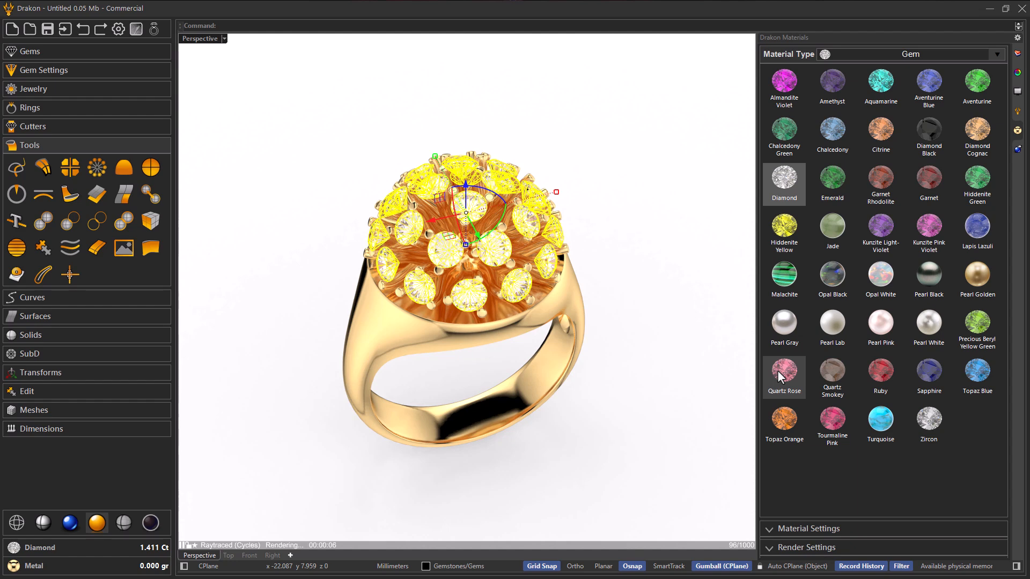
click(777, 370)
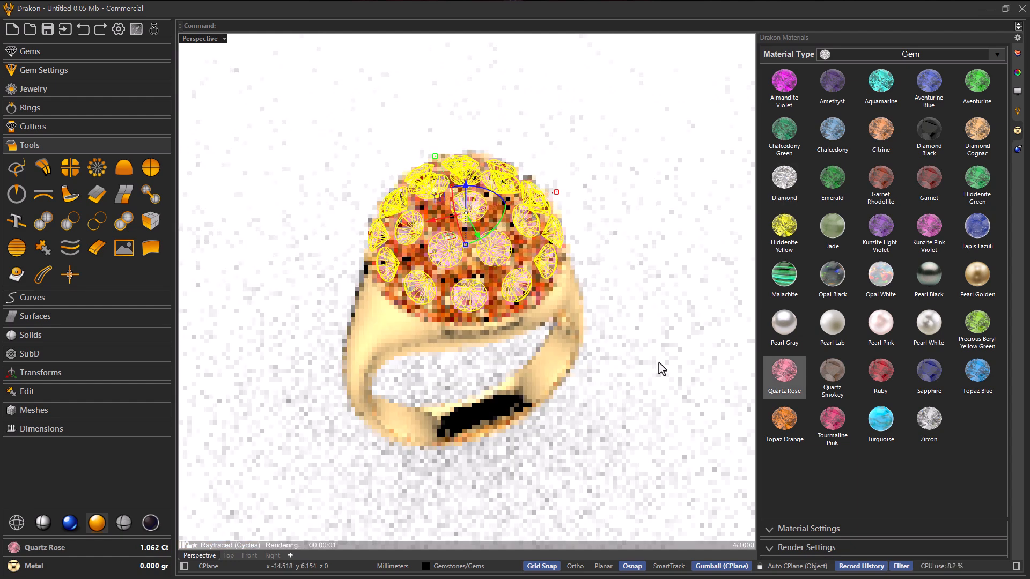
mouse_move(609, 340)
right_down()
mouse_move(593, 340)
mouse_move(599, 346)
right_up()
scroll(571, 336, up, 2)
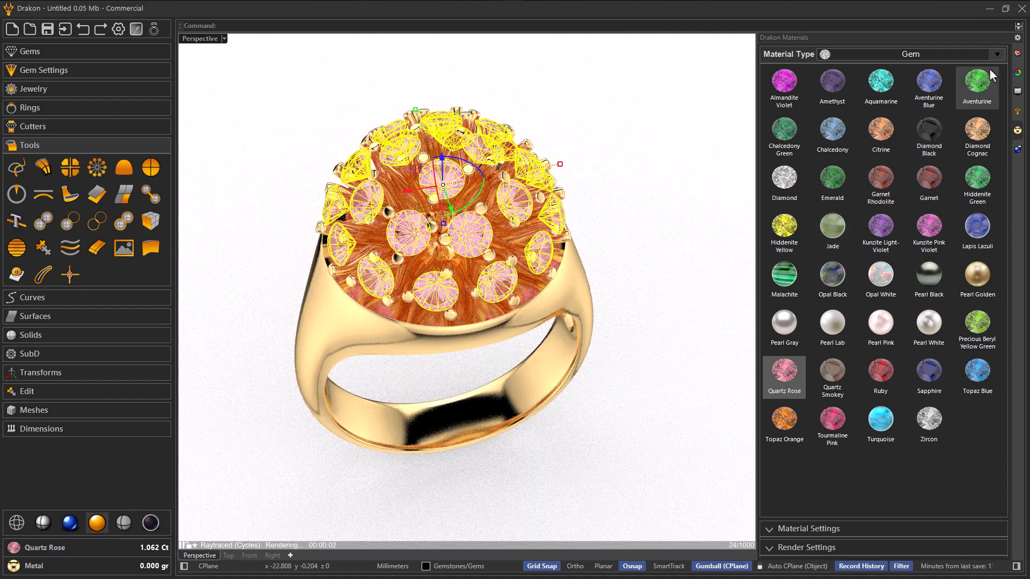
Step: Deselect the gems and apply the White - Textured ground material beneath the ring
click(996, 54)
click(921, 101)
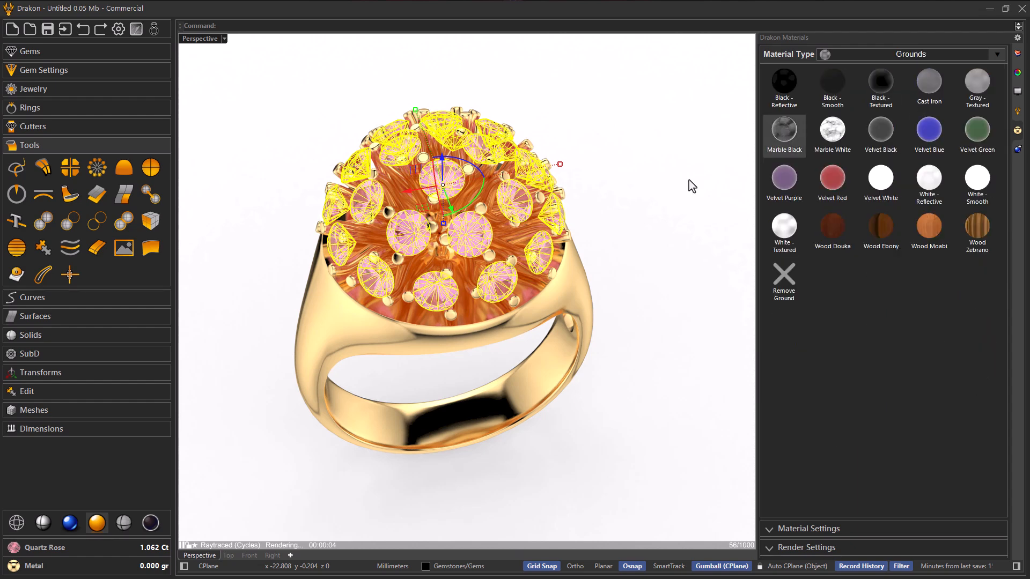
click(648, 211)
drag(417, 223, 419, 221)
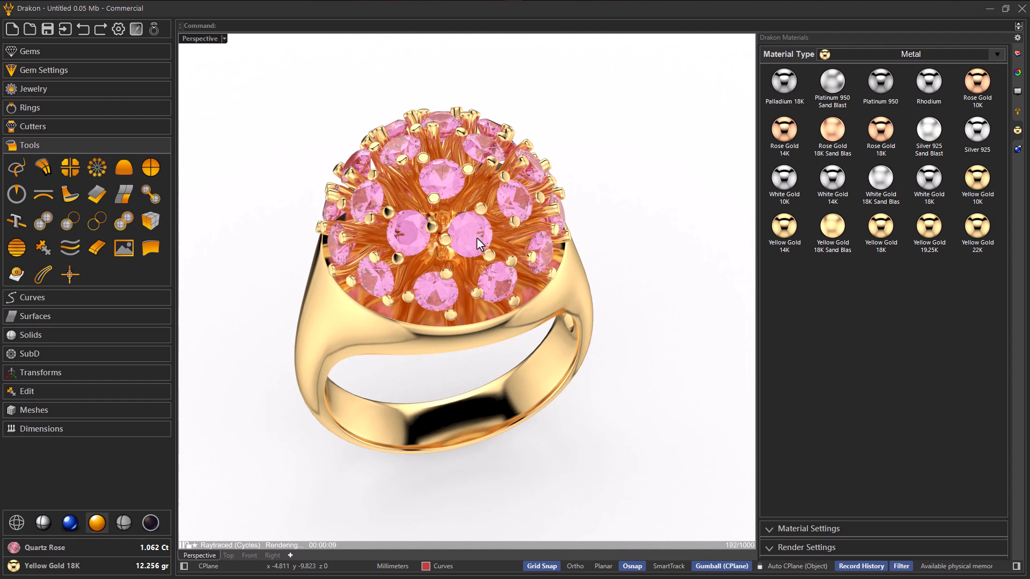
click(993, 55)
click(947, 94)
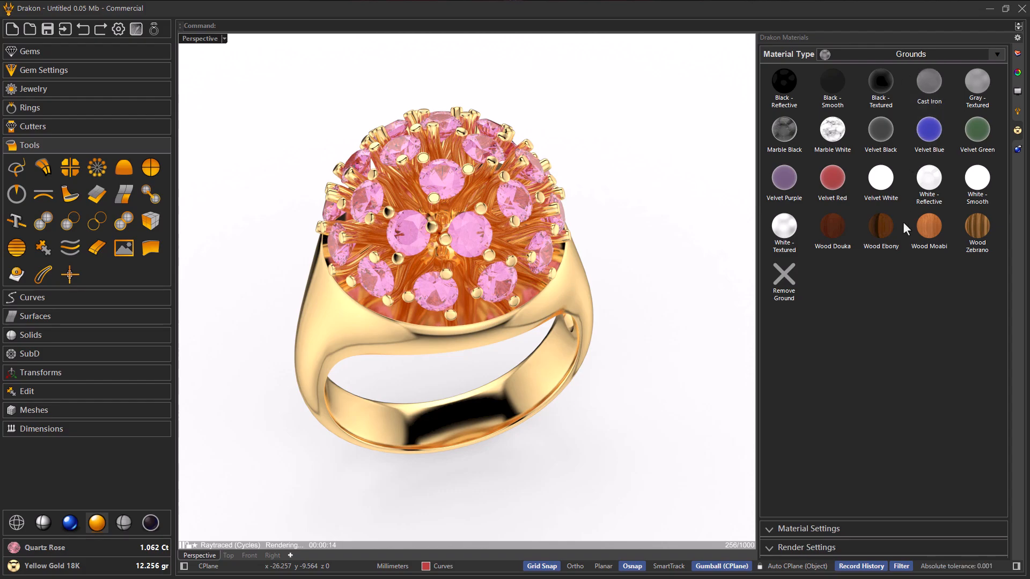
click(792, 240)
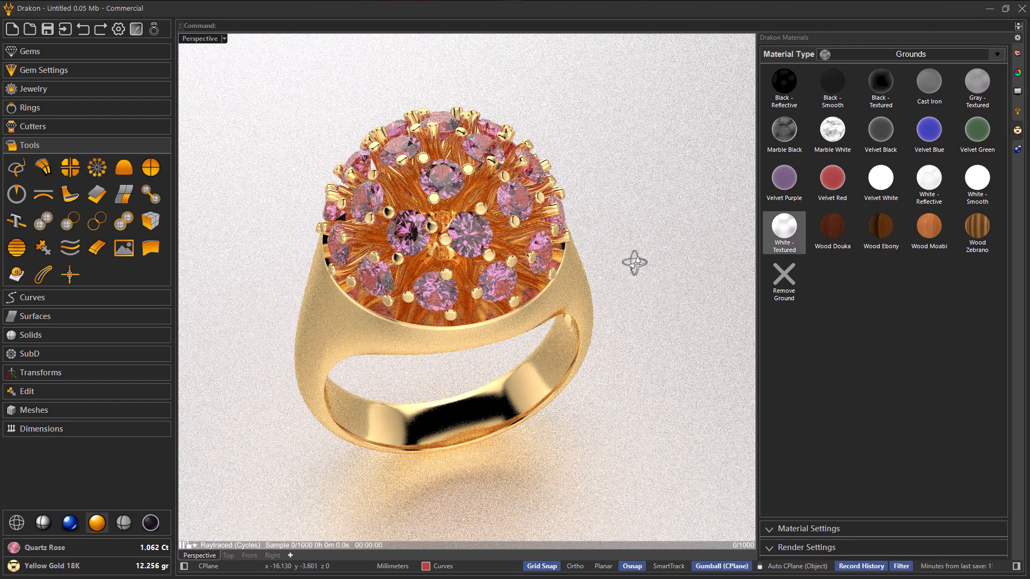
right_drag(635, 263, 619, 260)
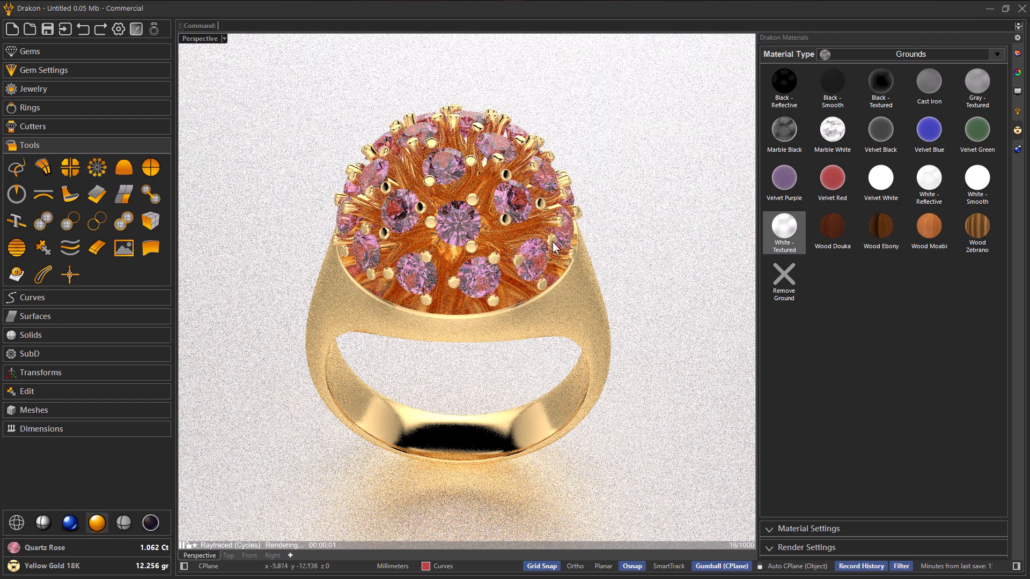
Step: Examine the background environment, ground plane and lighting in the rendering settings alongside the raytraced ring
click(1016, 152)
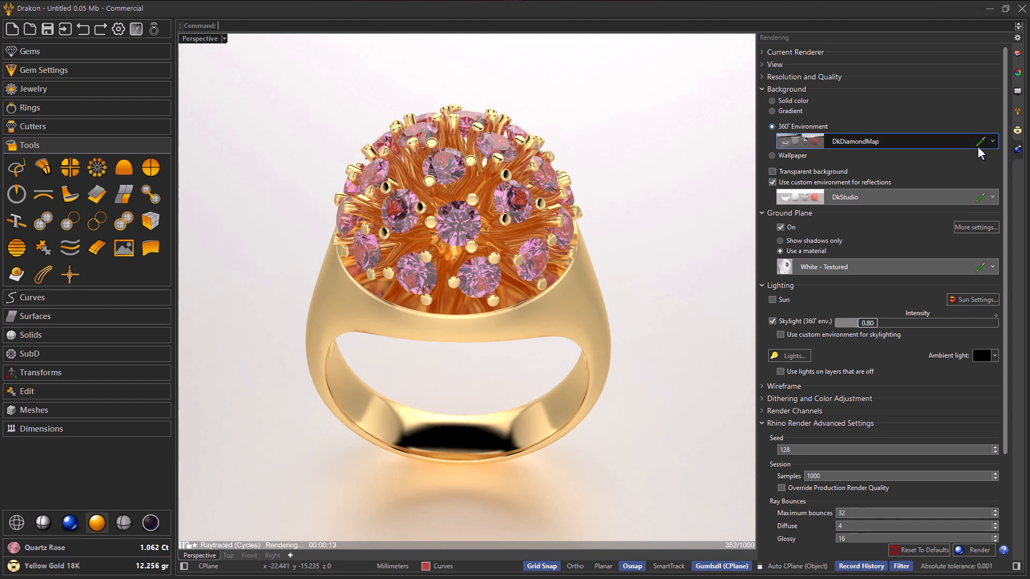
mouse_move(644, 258)
right_down()
mouse_move(637, 250)
mouse_move(656, 247)
mouse_move(647, 249)
right_up()
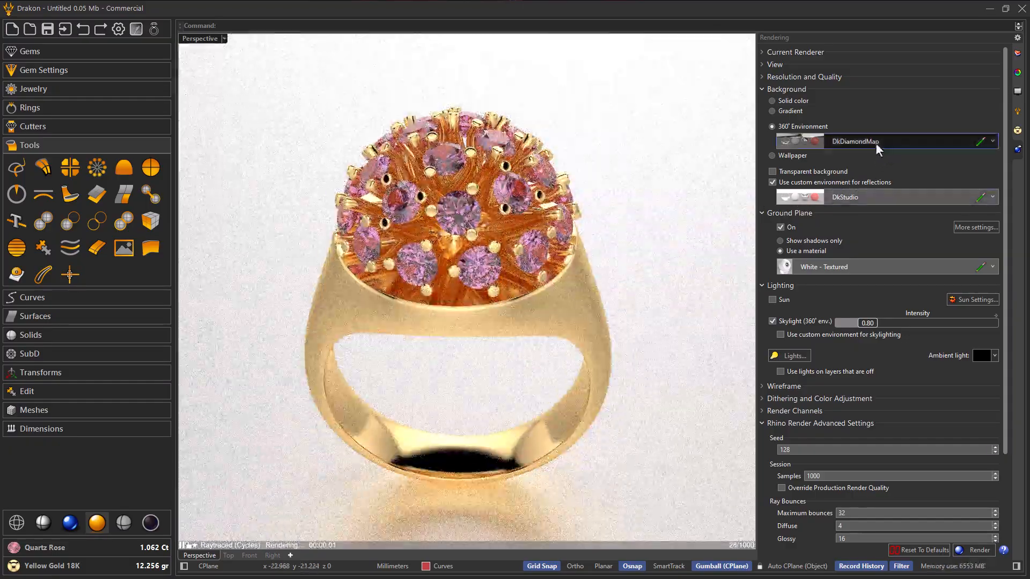
right_drag(552, 274, 554, 295)
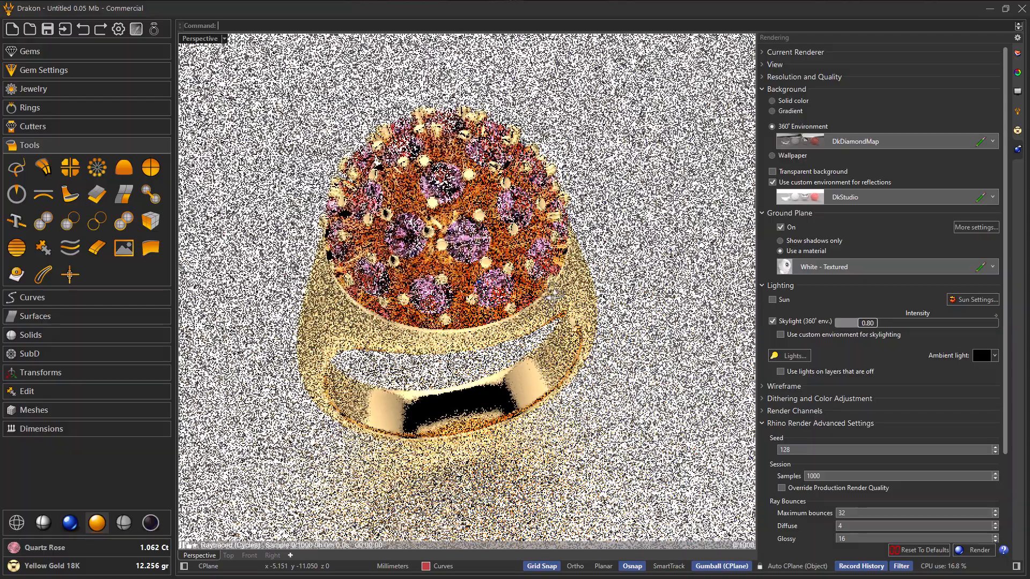
Step: Return to the ground materials and apply Black - Textured as the ring's ground
click(1016, 136)
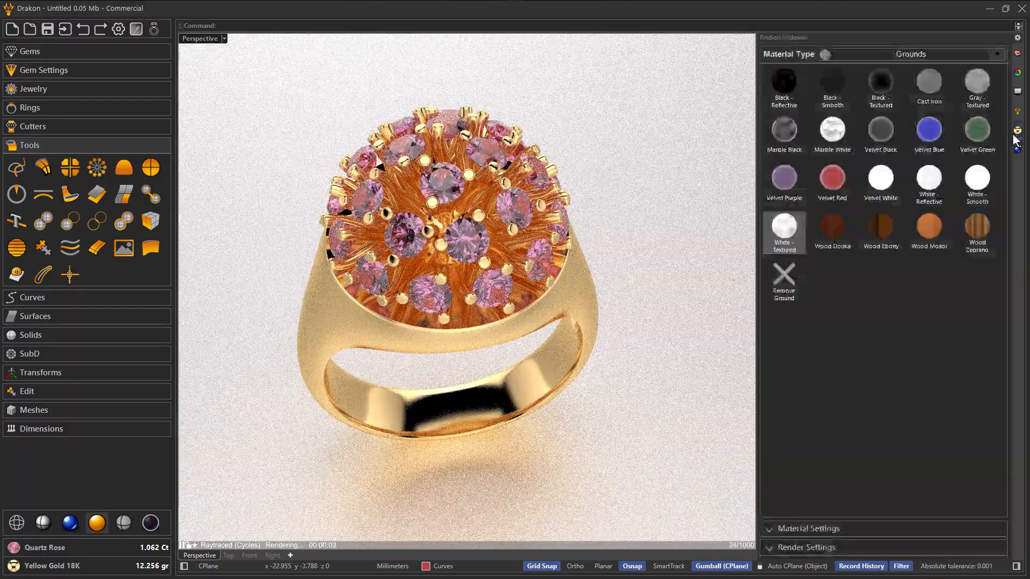
right_drag(405, 315, 430, 270)
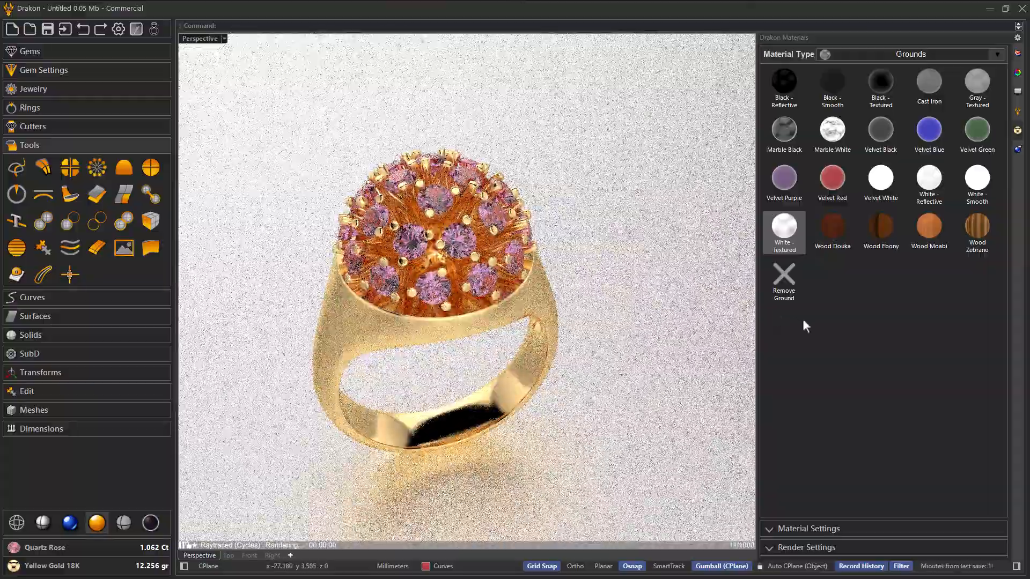
click(878, 98)
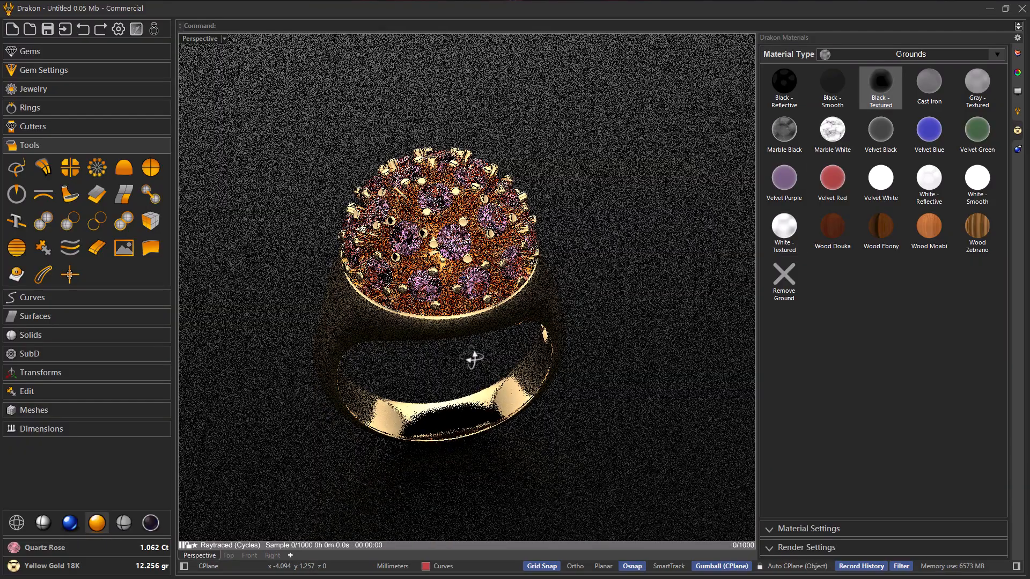
right_drag(472, 359, 483, 362)
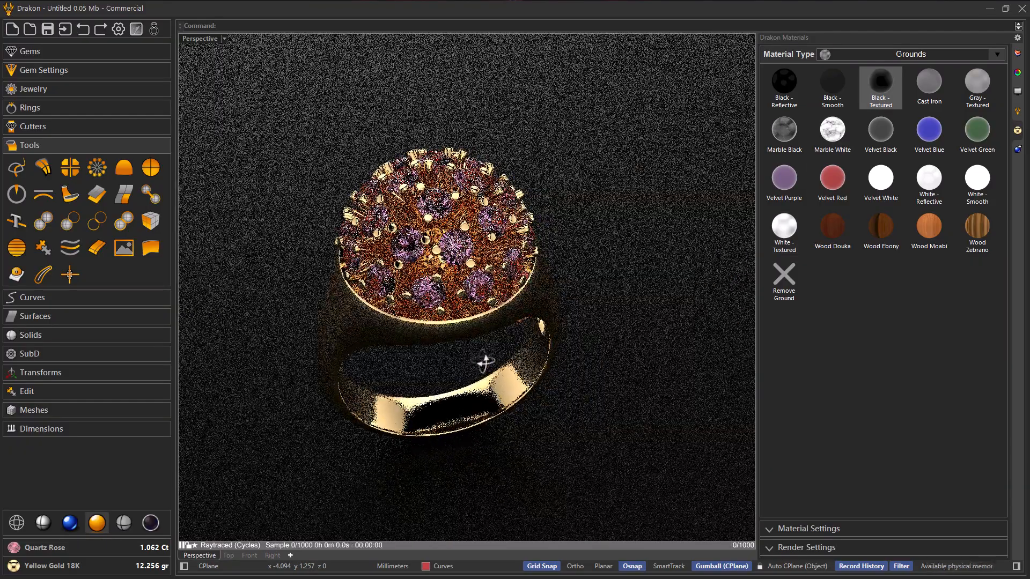
scroll(414, 398, up, 2)
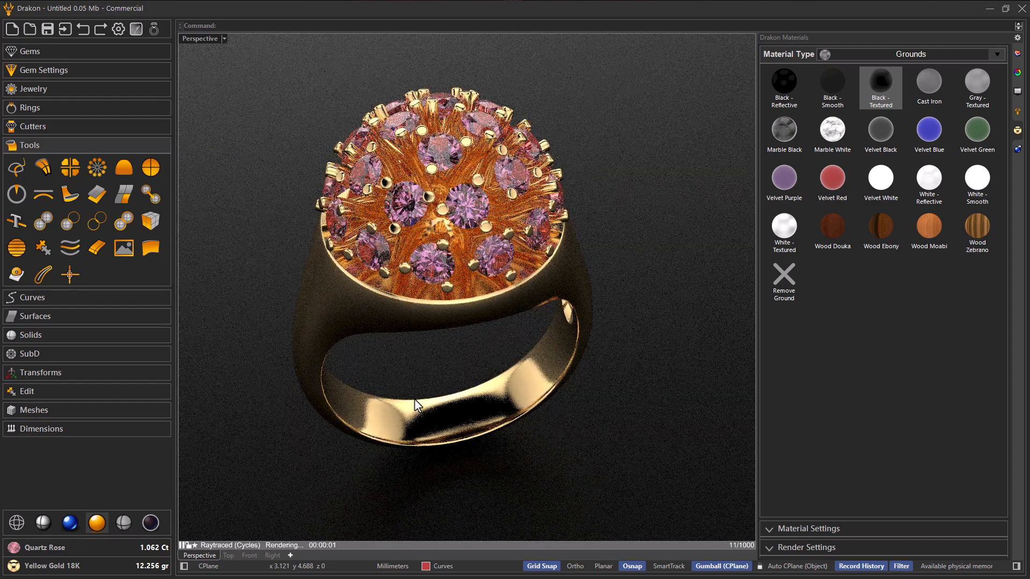
scroll(418, 405, down, 2)
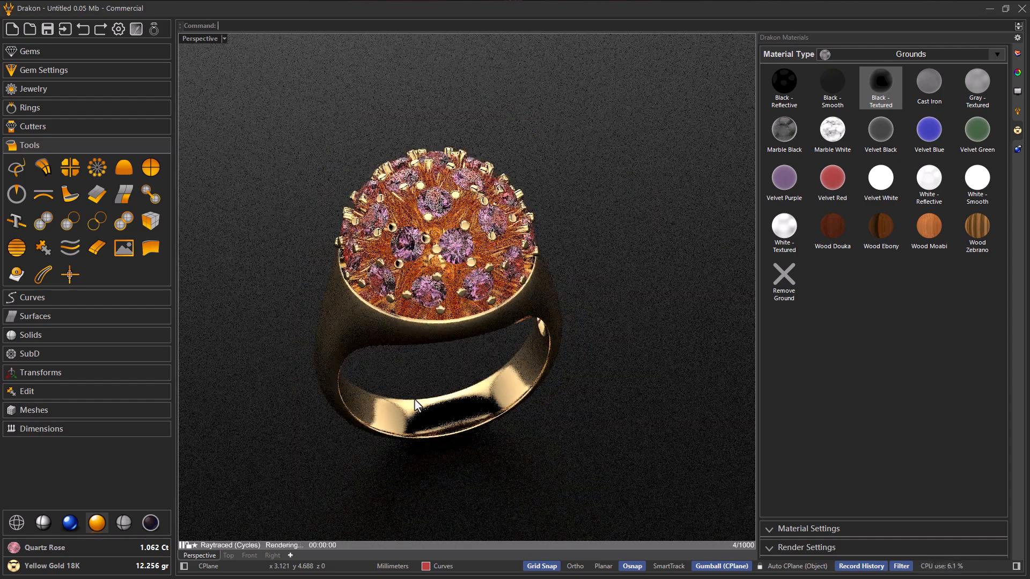
Step: Render the ring at 1920 × 1080 with 150 passes, and close the render window
click(813, 547)
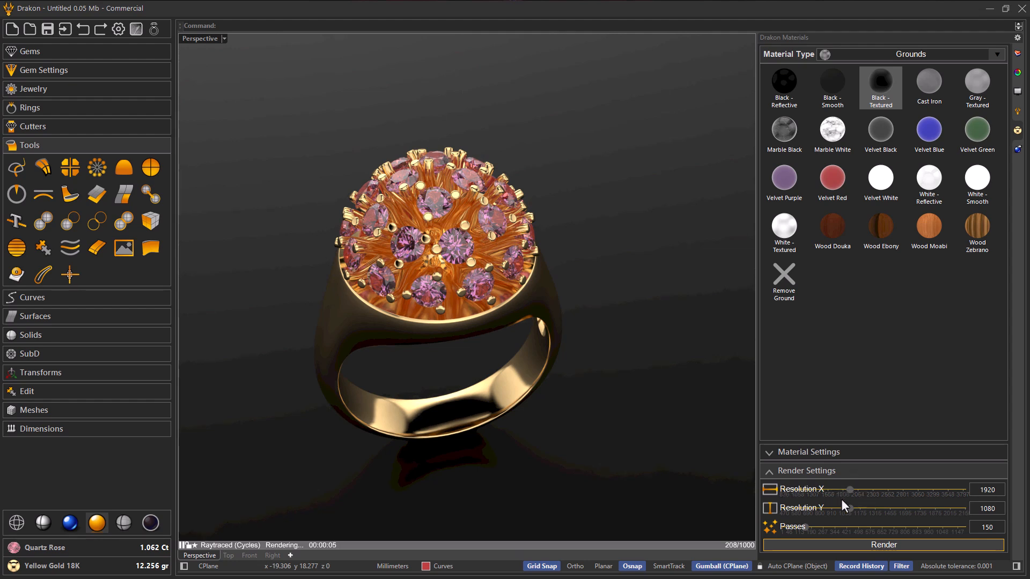
click(891, 543)
drag(585, 147, 593, 112)
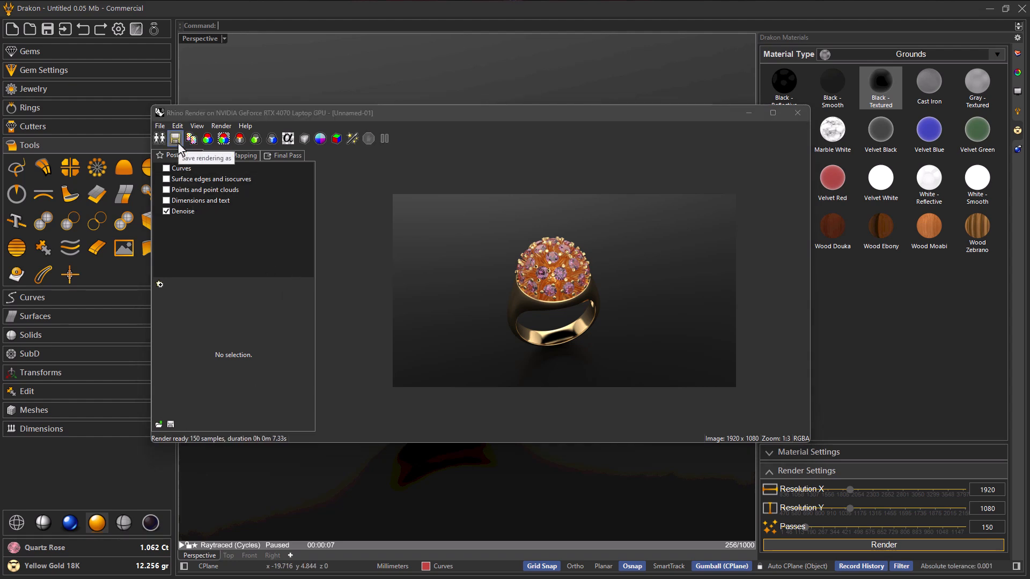
click(797, 118)
right_drag(525, 288, 518, 284)
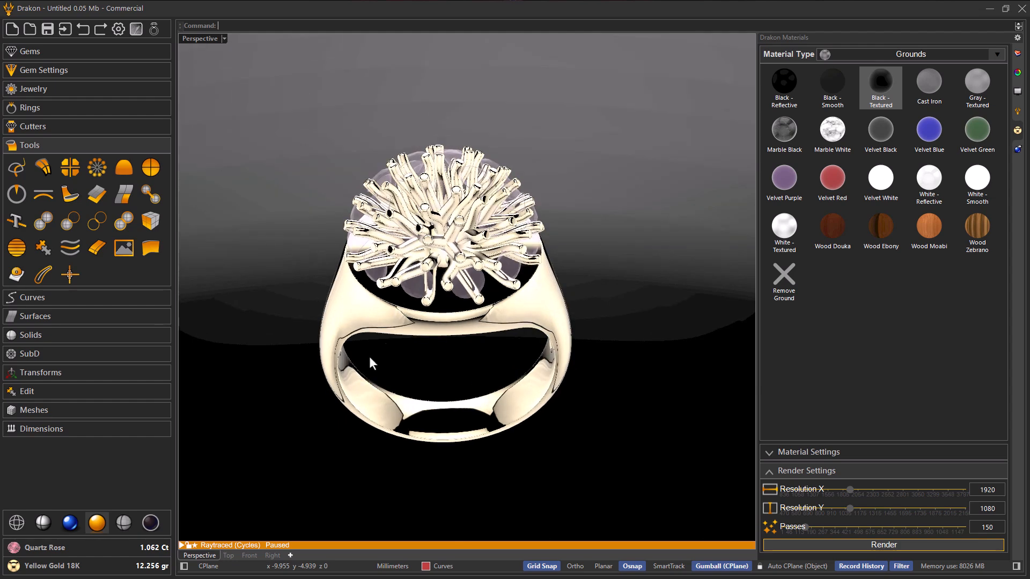
right_drag(284, 498, 208, 527)
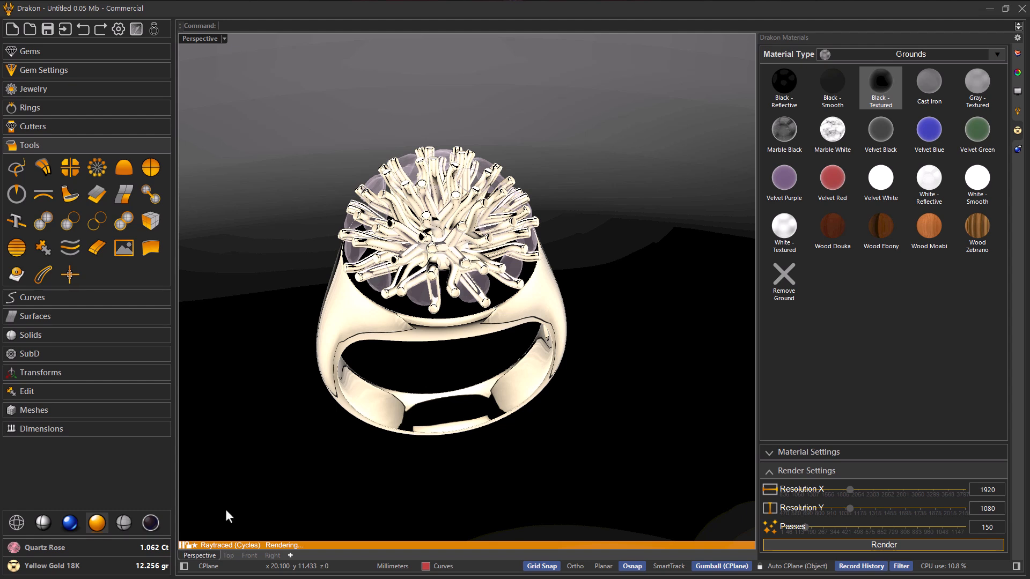